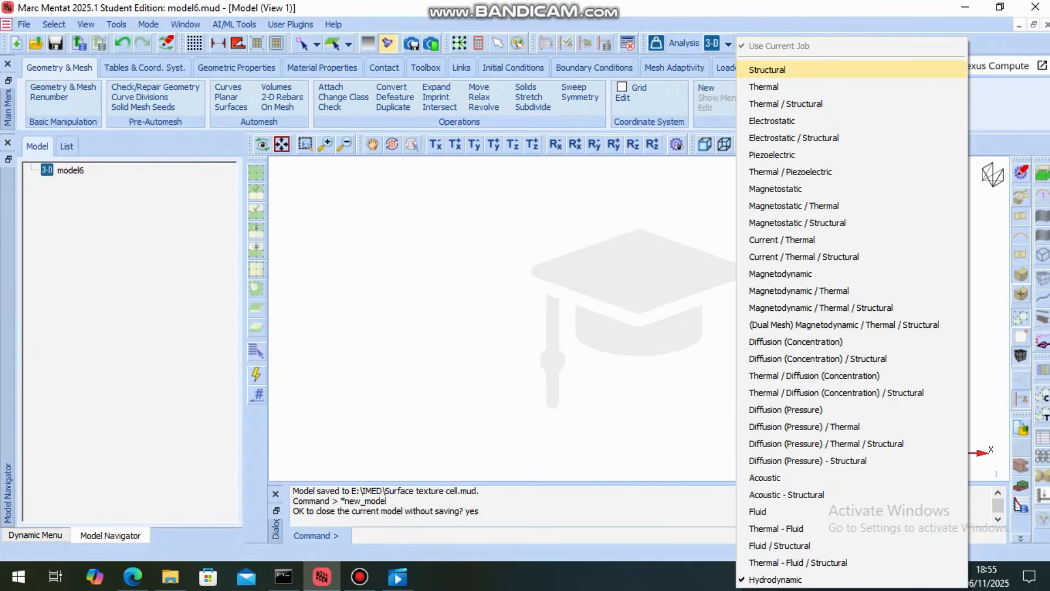
# Set the analysis class to Hydrodynamic and the model's analysis dimension to Planar
pyautogui.press('Down')
pyautogui.press('Down')
pyautogui.press('Down')
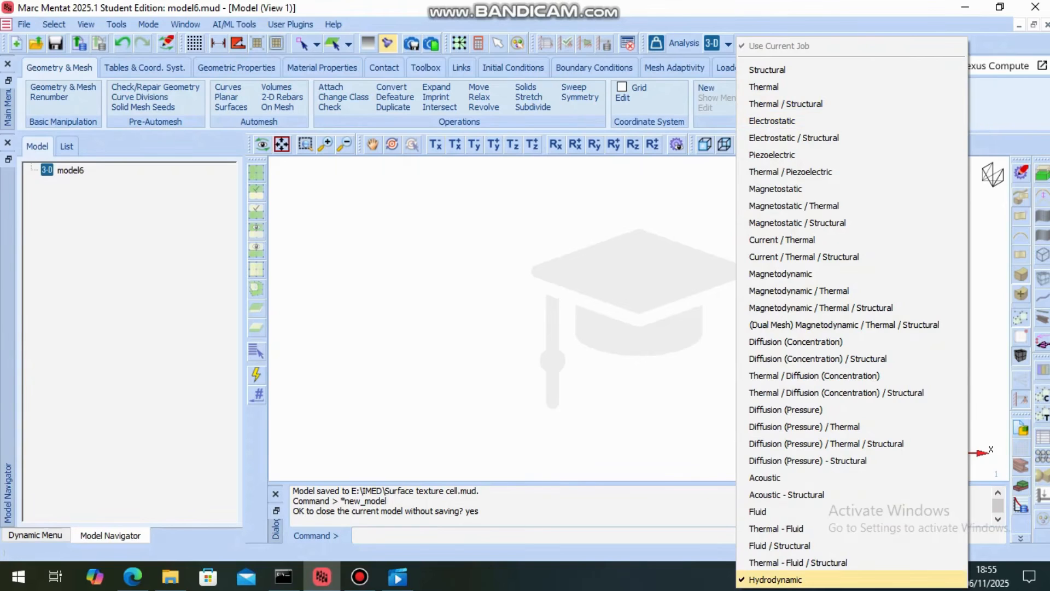
pyautogui.click(775, 580)
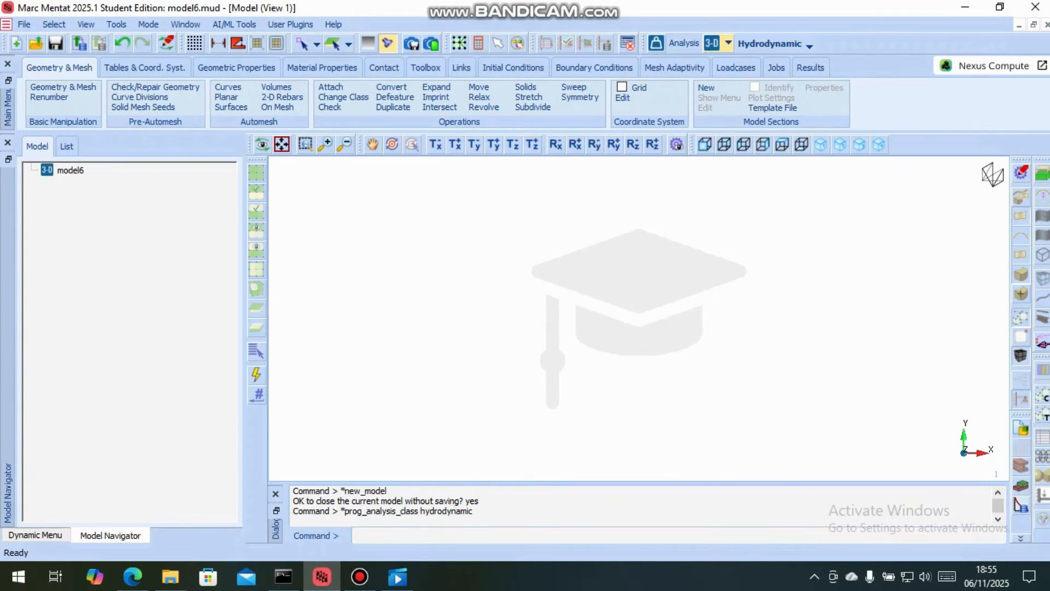
pyautogui.click(728, 44)
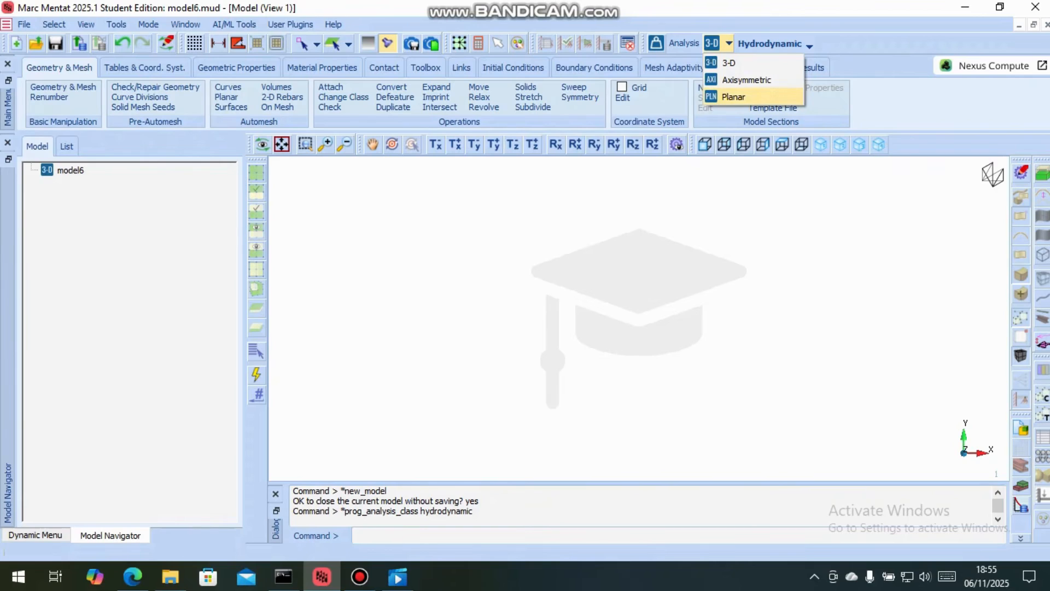
pyautogui.click(734, 97)
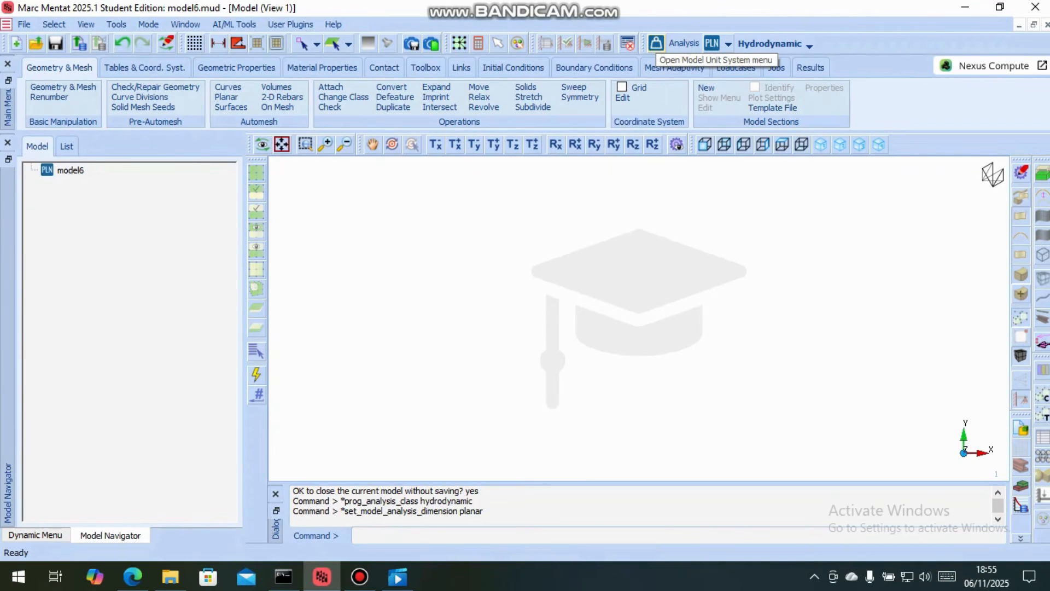
# Review the model unit system and compare it with the units in the Step bearing PDF in Edge, keeping the settings
pyautogui.click(655, 44)
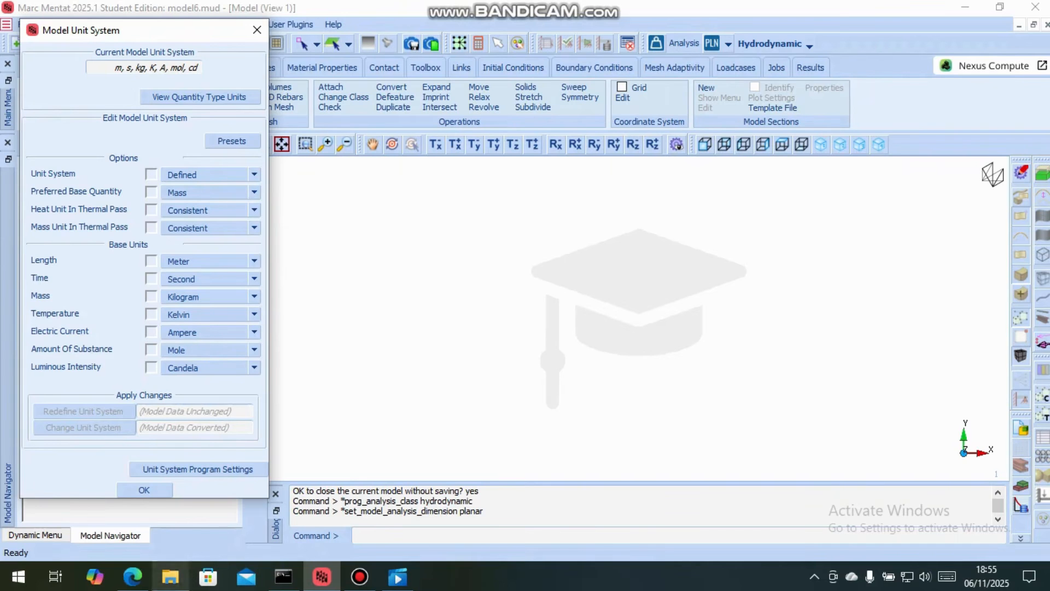
pyautogui.click(132, 576)
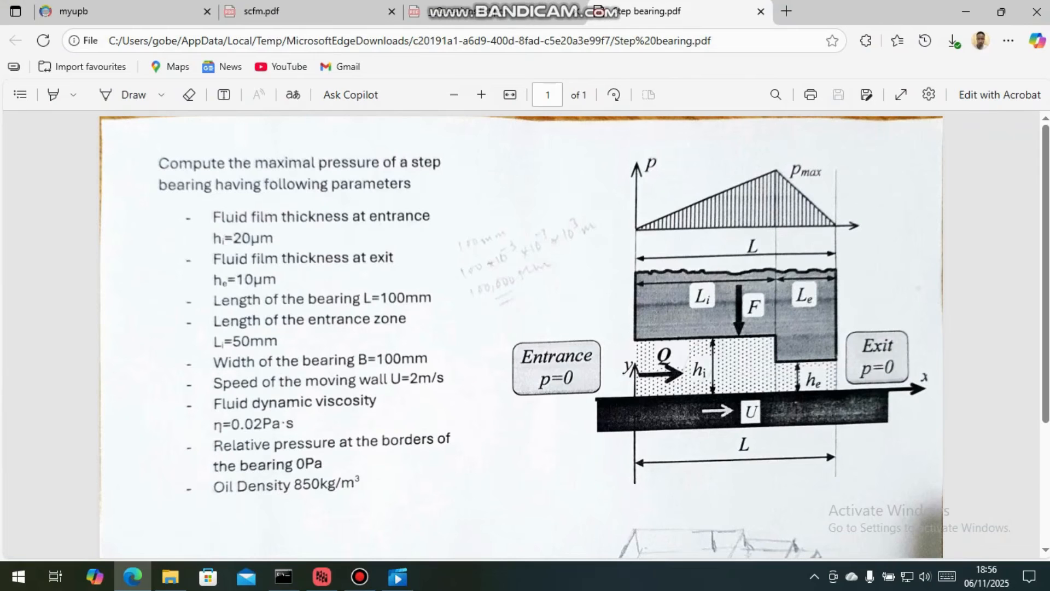
pyautogui.click(322, 576)
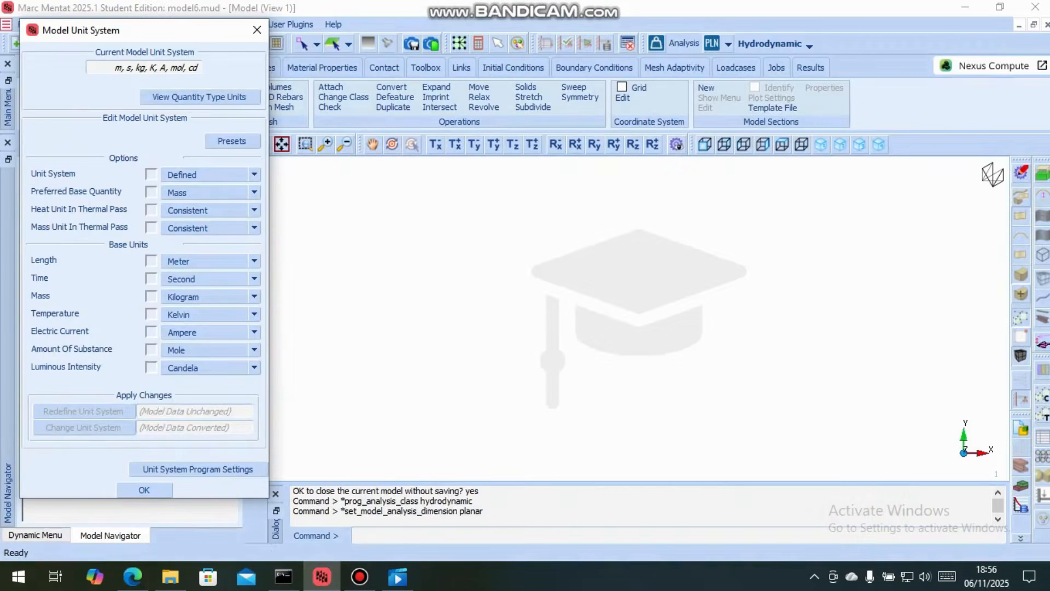
pyautogui.click(144, 490)
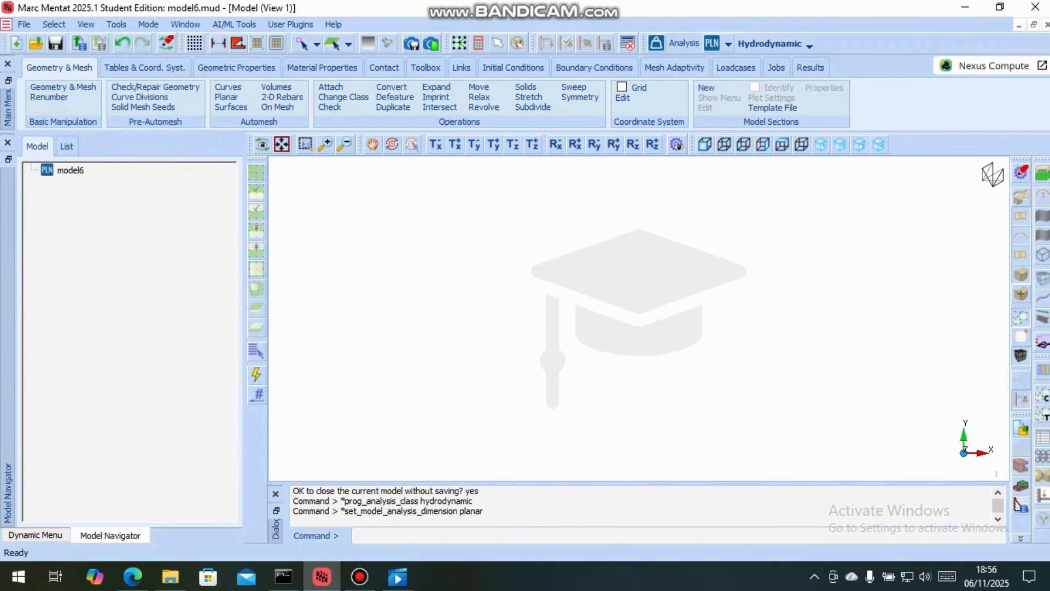
pyautogui.click(1021, 172)
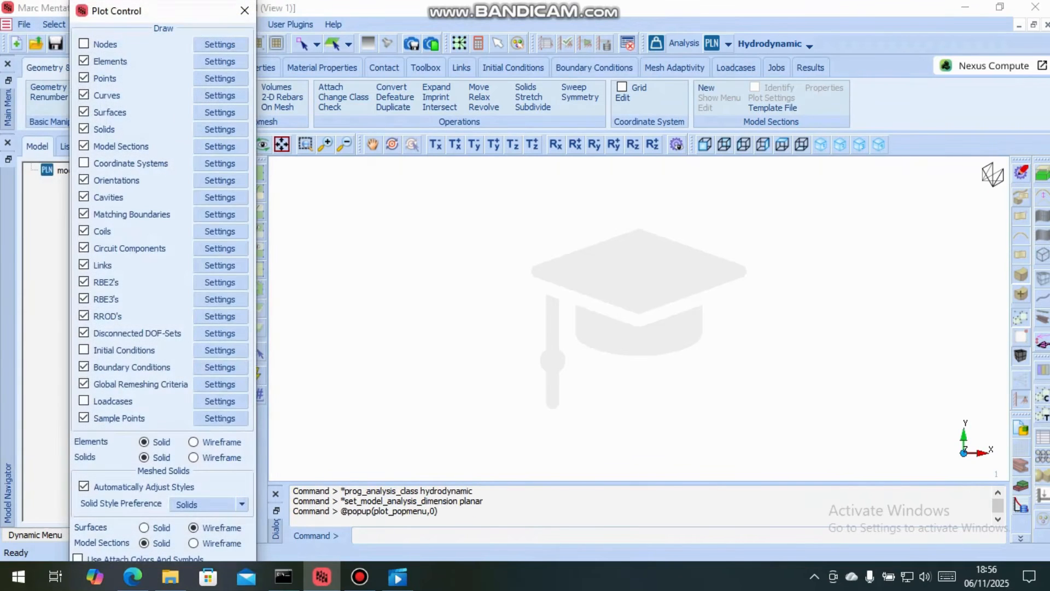
pyautogui.click(84, 78)
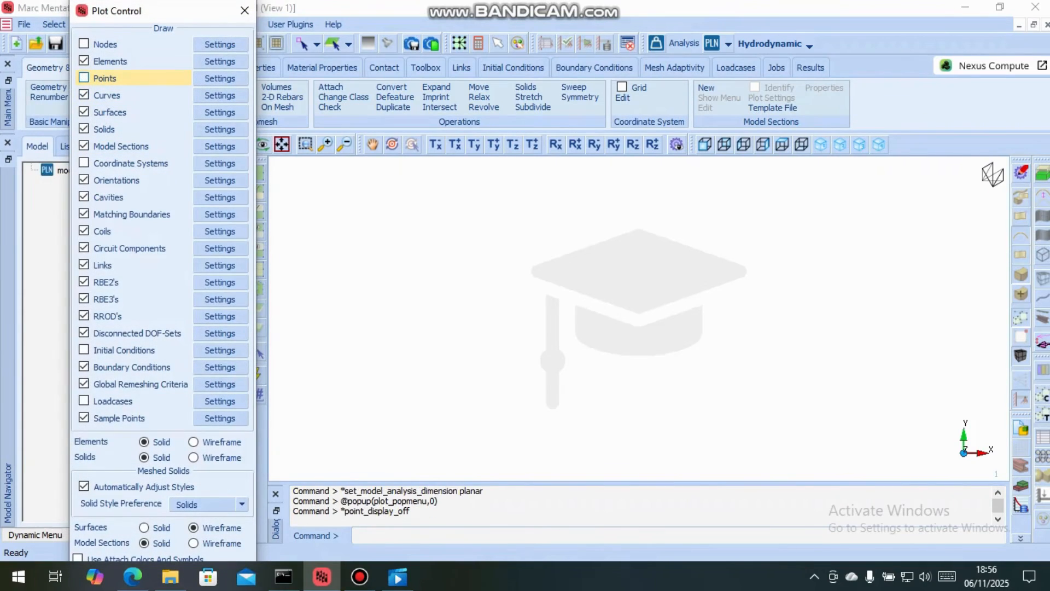
pyautogui.click(84, 78)
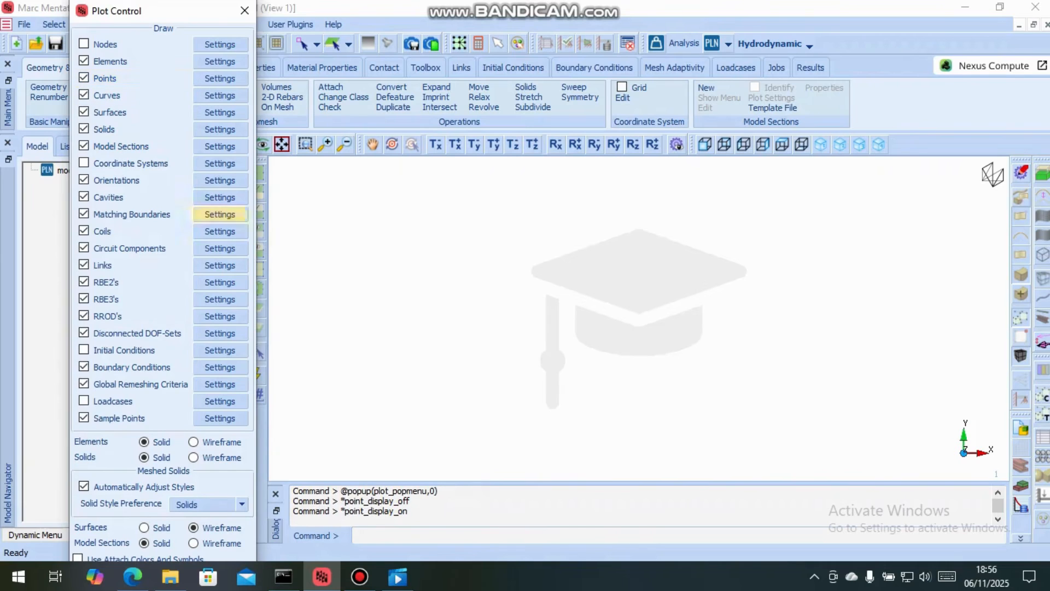
pyautogui.click(244, 11)
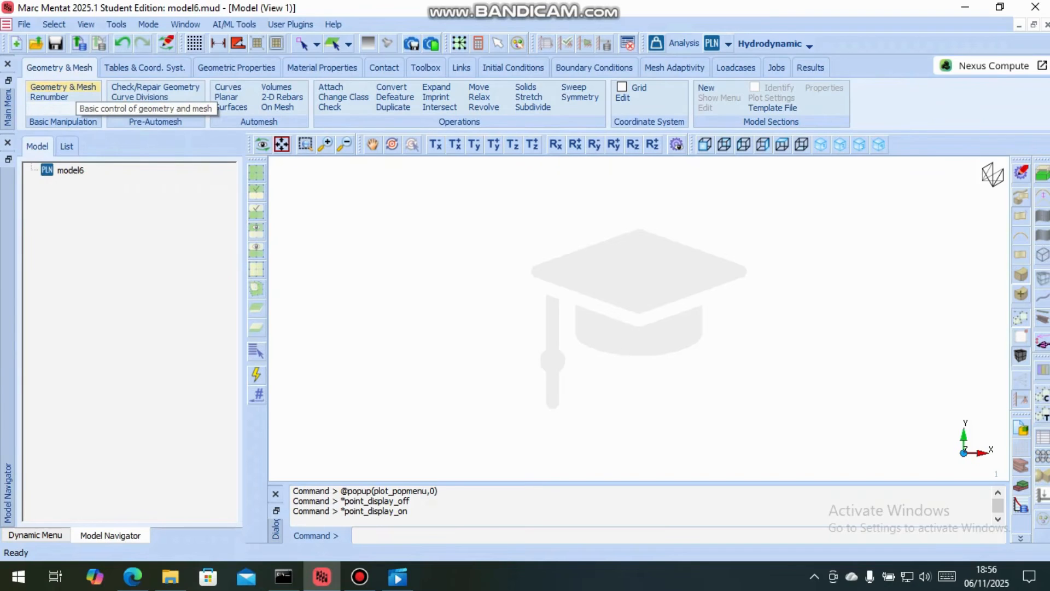
# Check the bearing dimensions in the Step bearing PDF in Edge and add the first geometry point at 0, 0, 0 in Marc Mentat
pyautogui.click(63, 91)
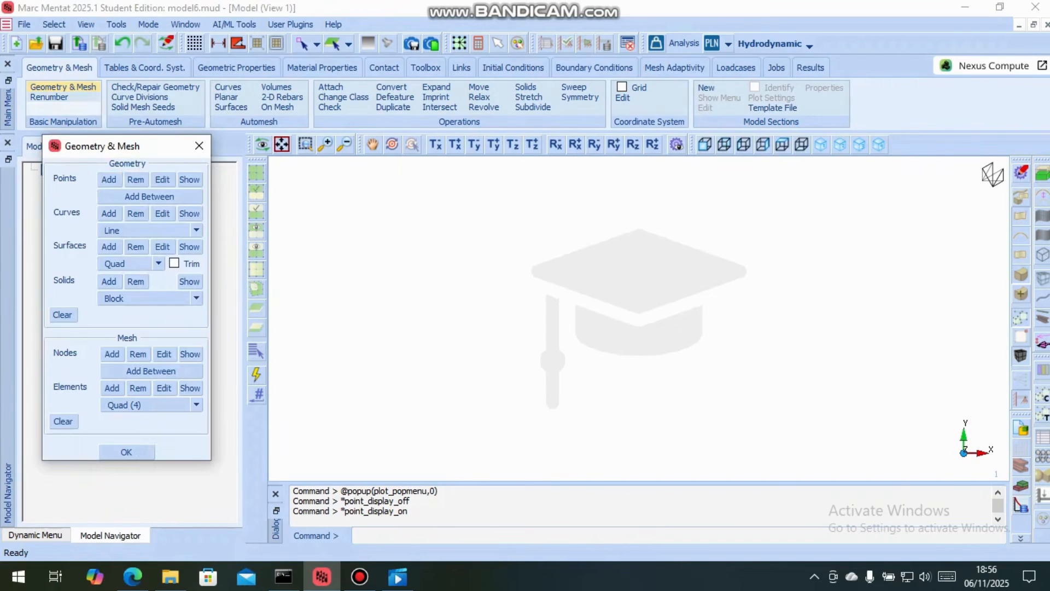
pyautogui.click(108, 180)
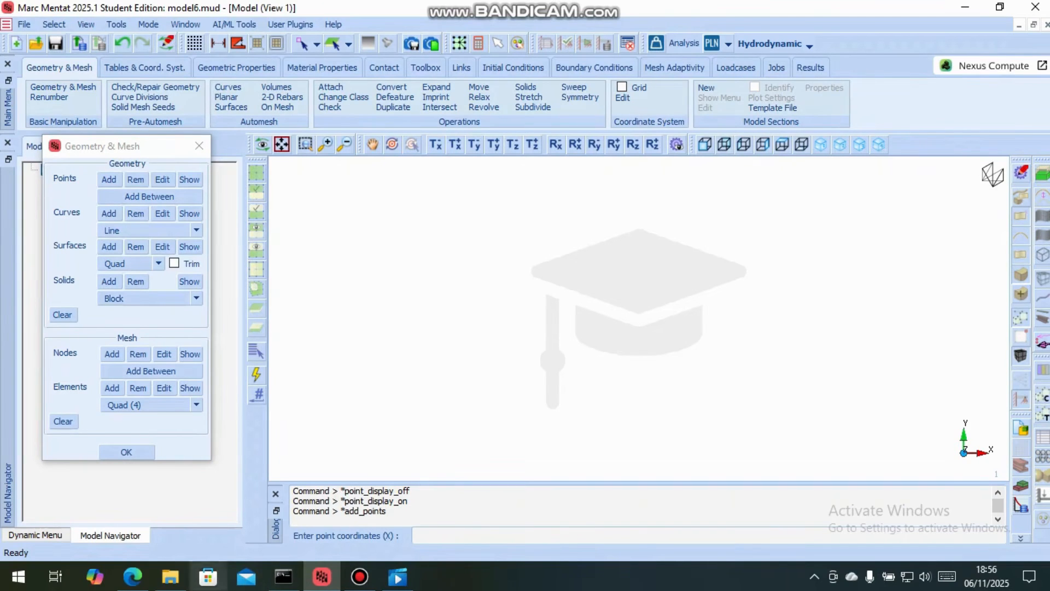
pyautogui.click(132, 577)
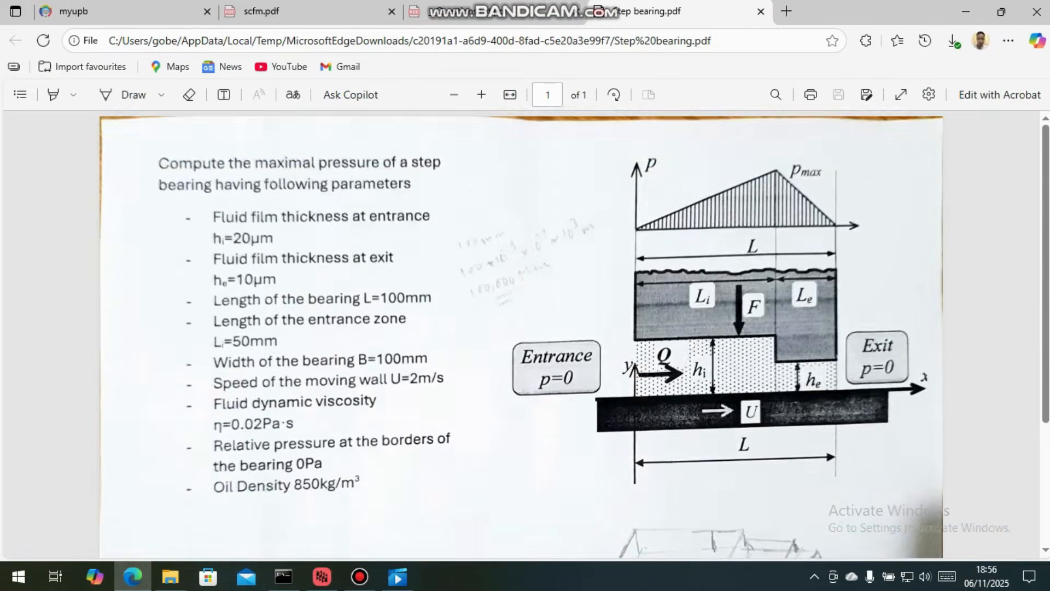
pyautogui.scroll(-3, 519, 335)
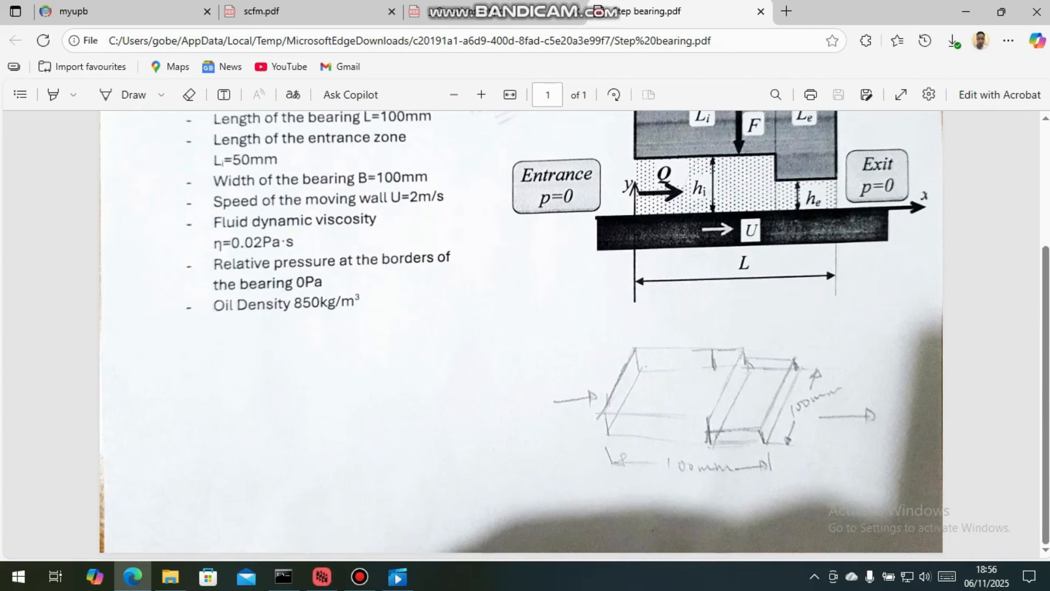
pyautogui.scroll(2, 519, 334)
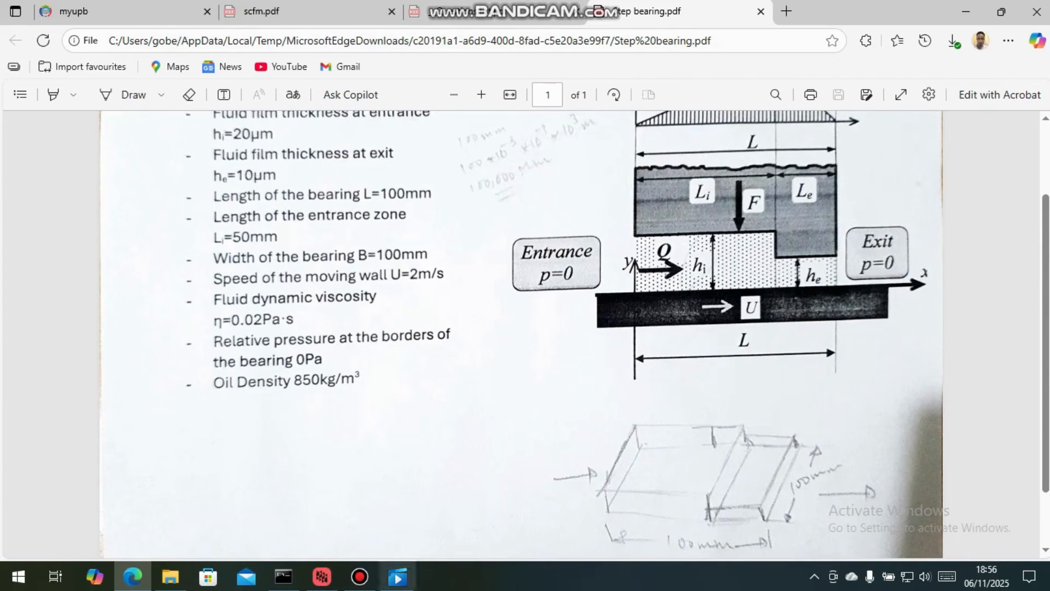
pyautogui.click(322, 577)
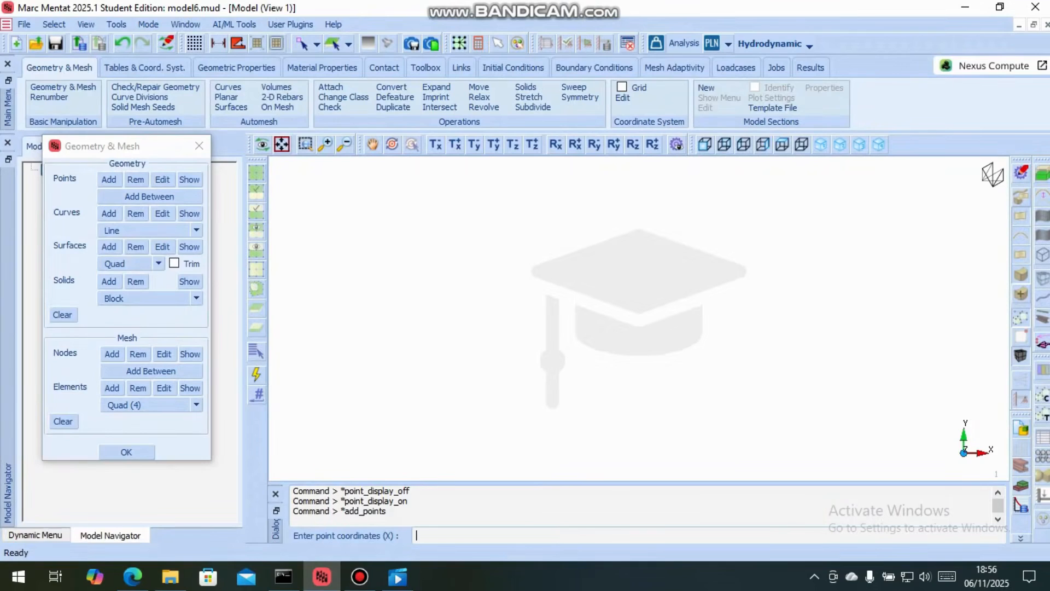
pyautogui.write('0')
pyautogui.press('Return')
pyautogui.write('0')
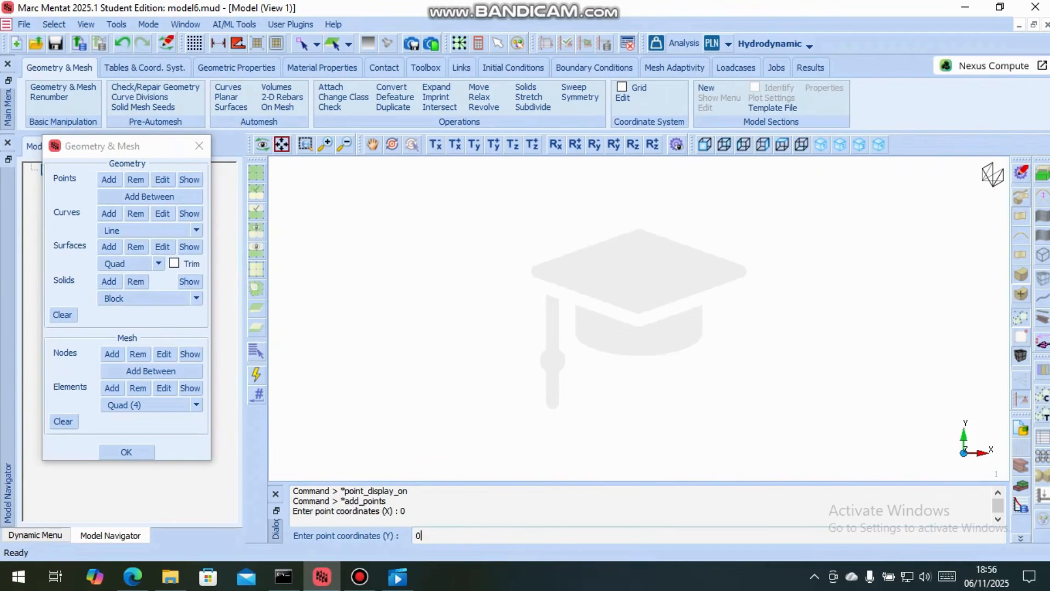
pyautogui.press('Return')
pyautogui.write('0')
pyautogui.press('Return')
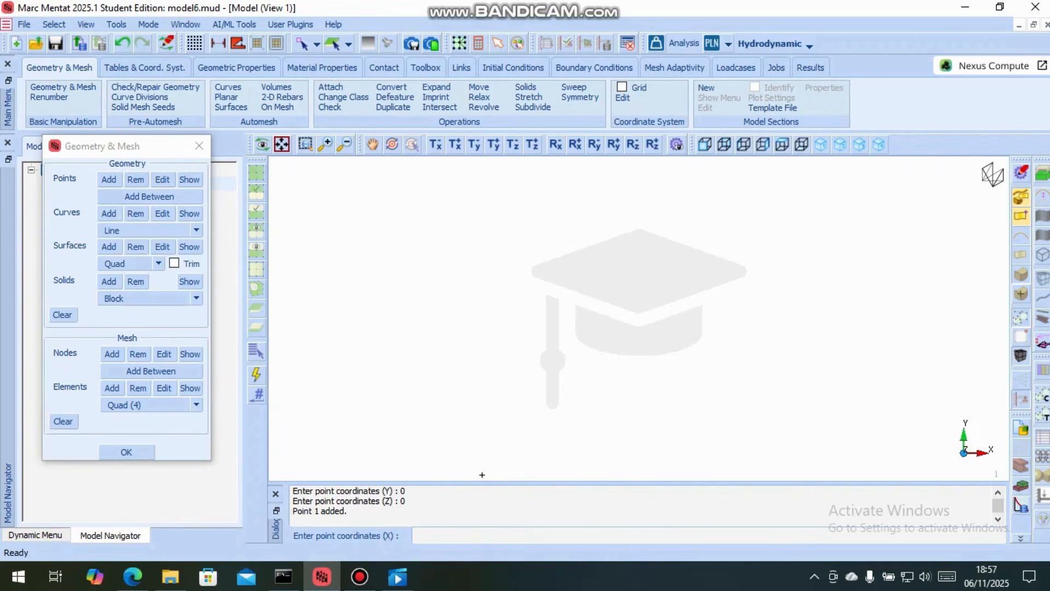
# Add a second geometry point at X 0.1, Y 0, Z 0
pyautogui.write('0.1')
pyautogui.press('Return')
pyautogui.write('0')
pyautogui.press('Return')
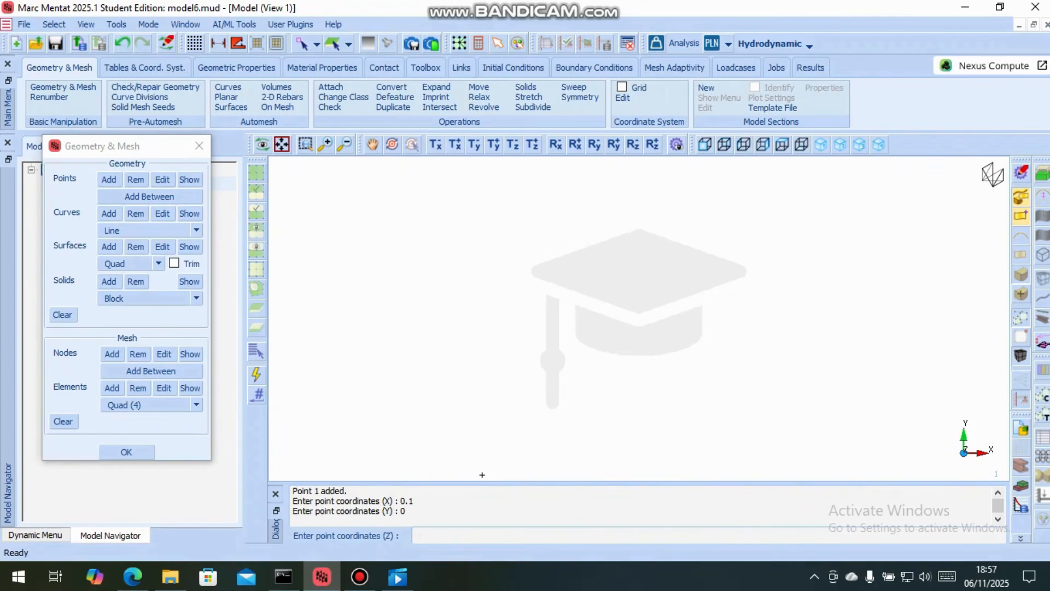
pyautogui.write('0')
pyautogui.press('Return')
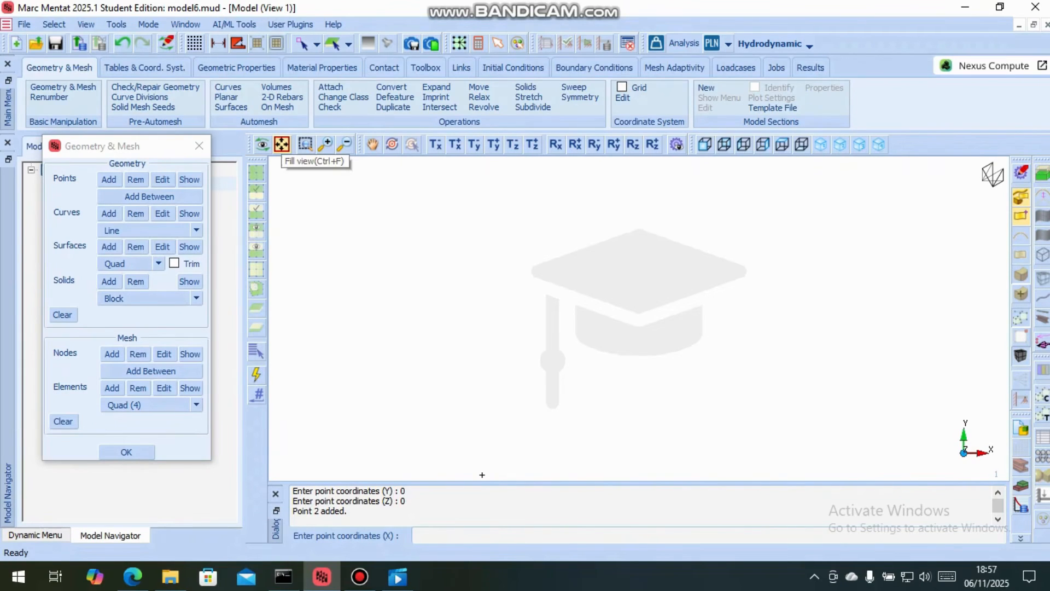
# Add a third geometry point at X 0.1, Y 0.1, Z 0
pyautogui.click(281, 144)
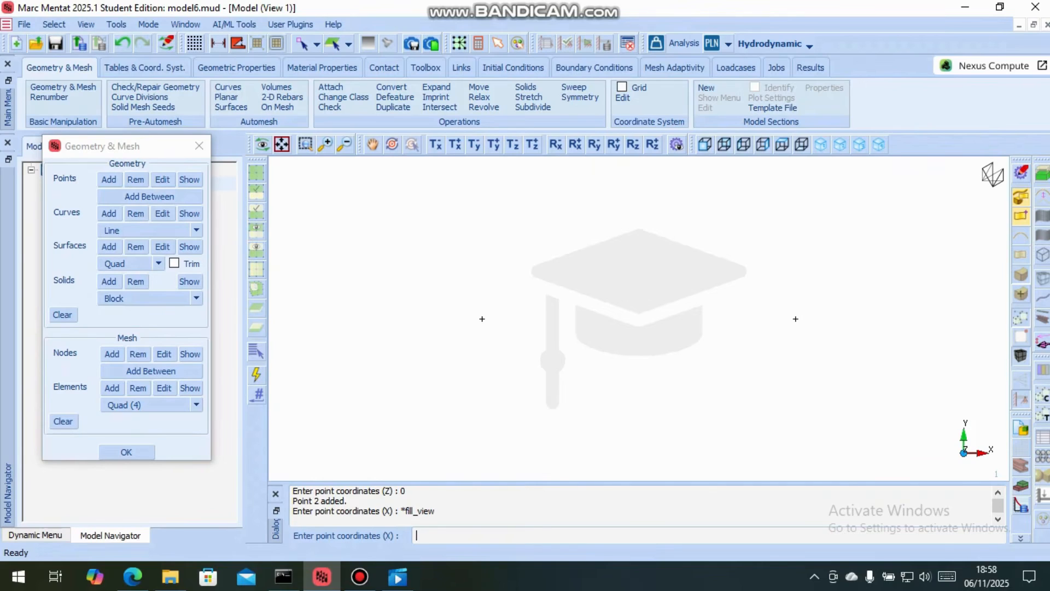
pyautogui.write('0.1')
pyautogui.press('Return')
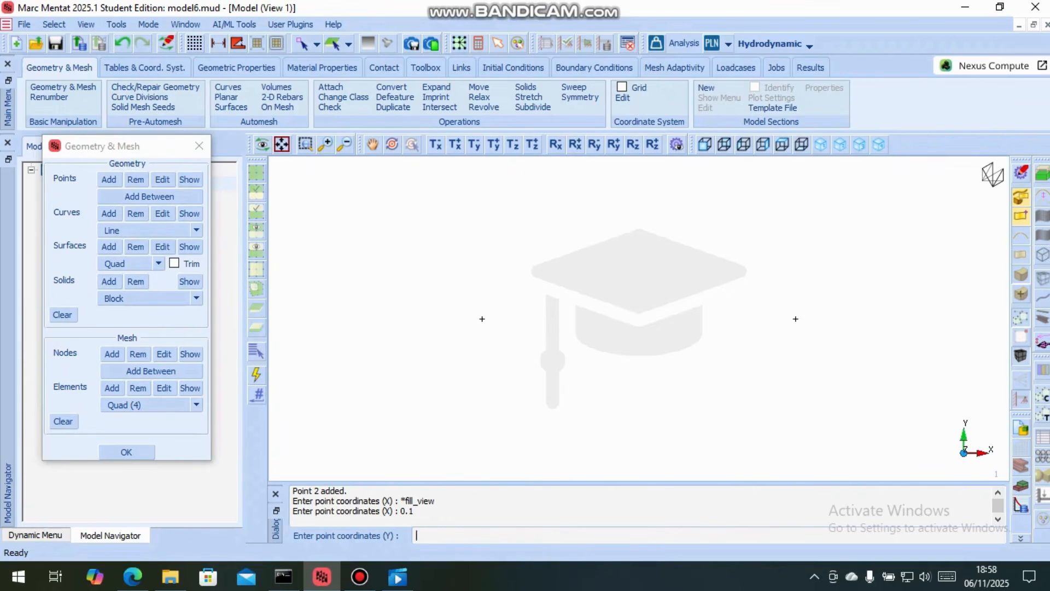
pyautogui.write('0.1')
pyautogui.press('Return')
pyautogui.write('0')
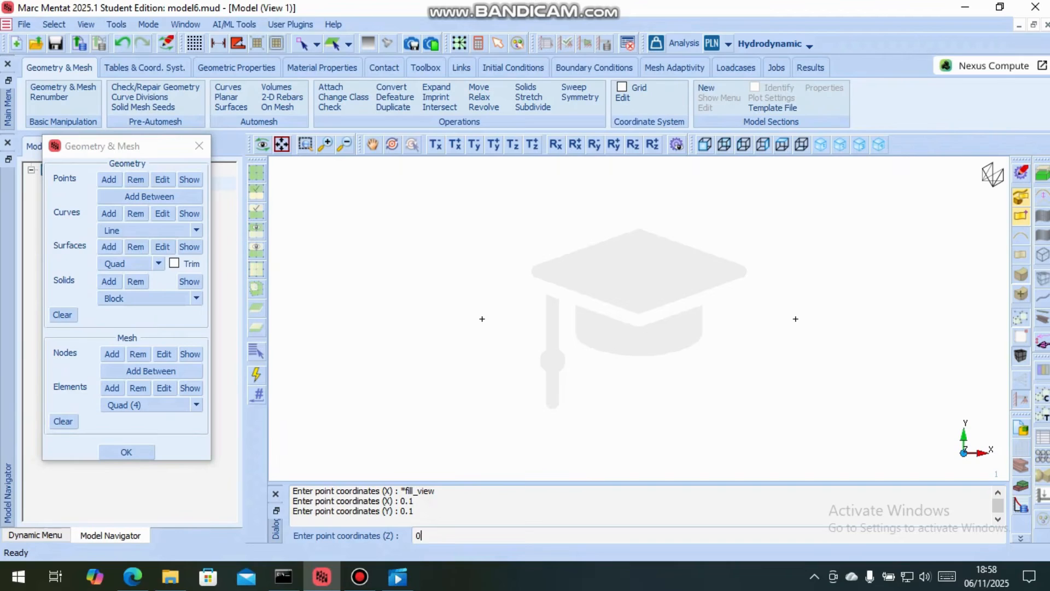
pyautogui.press('Return')
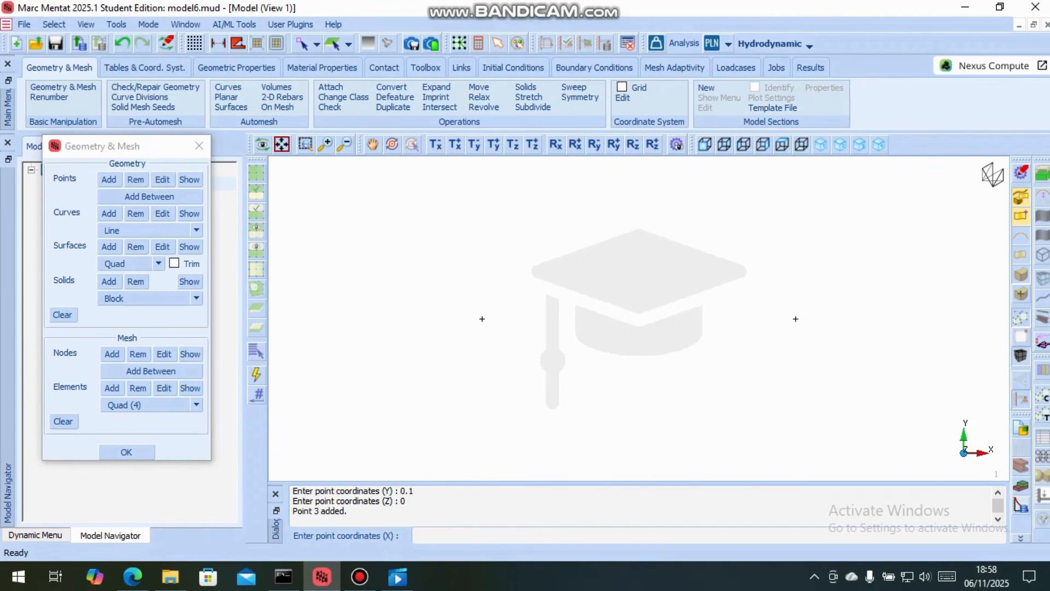
# Add a fourth geometry point at X 0, Y 0.1, Z 0
pyautogui.click(282, 145)
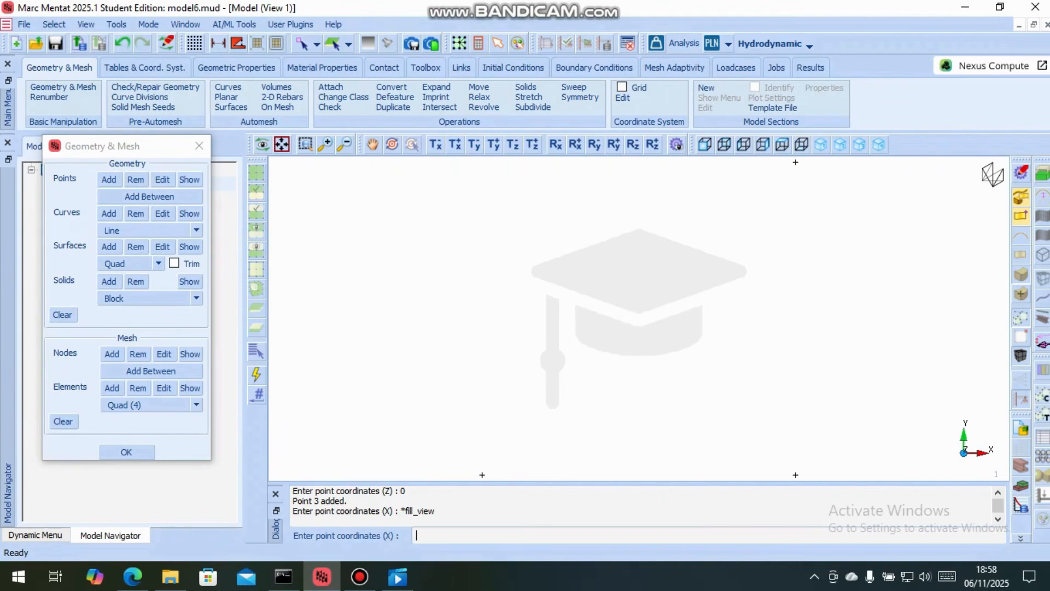
pyautogui.write('0')
pyautogui.press('Return')
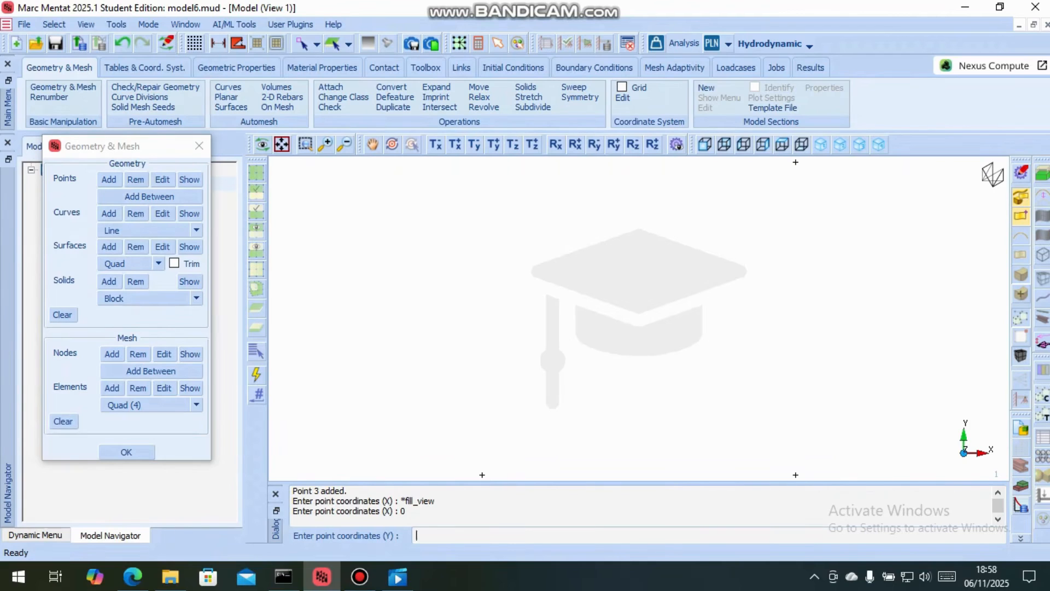
pyautogui.write('0.1')
pyautogui.press('Return')
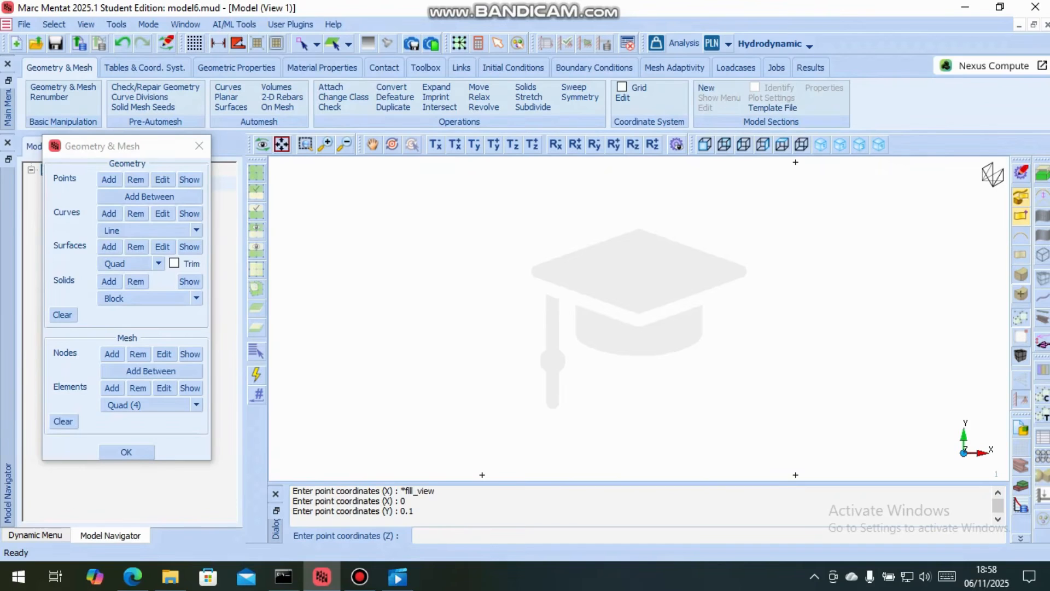
pyautogui.write('0')
pyautogui.press('Return')
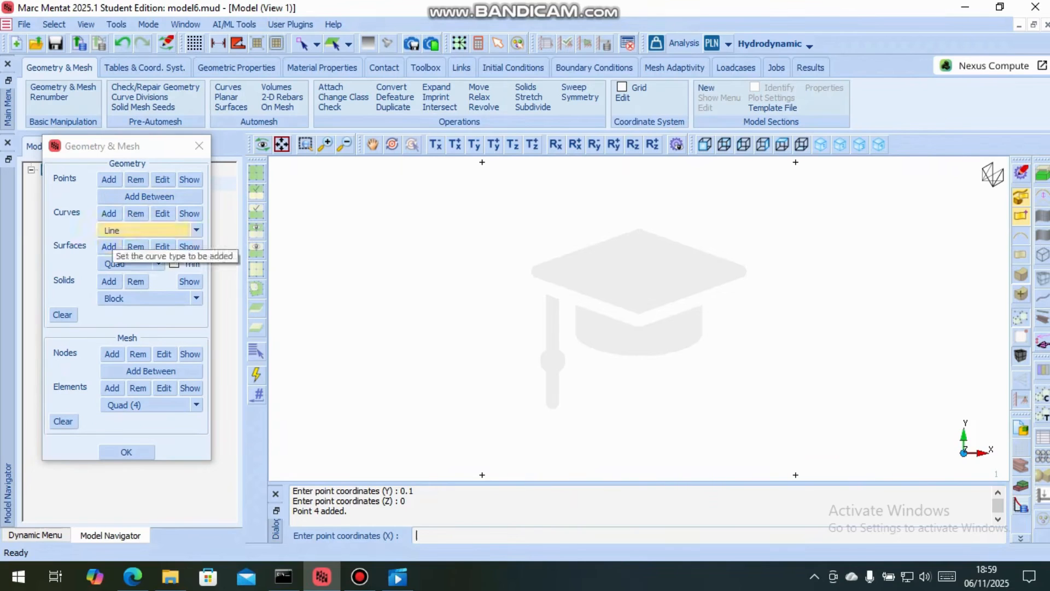
# Add a quad surface through the four corner points, going counterclockwise from the origin
pyautogui.click(109, 247)
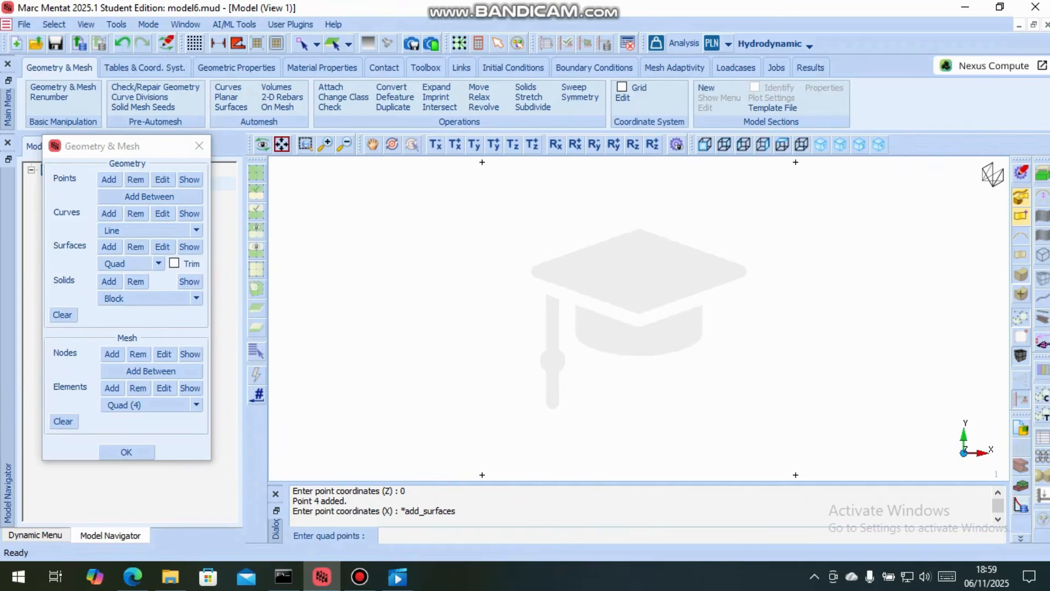
pyautogui.click(482, 475)
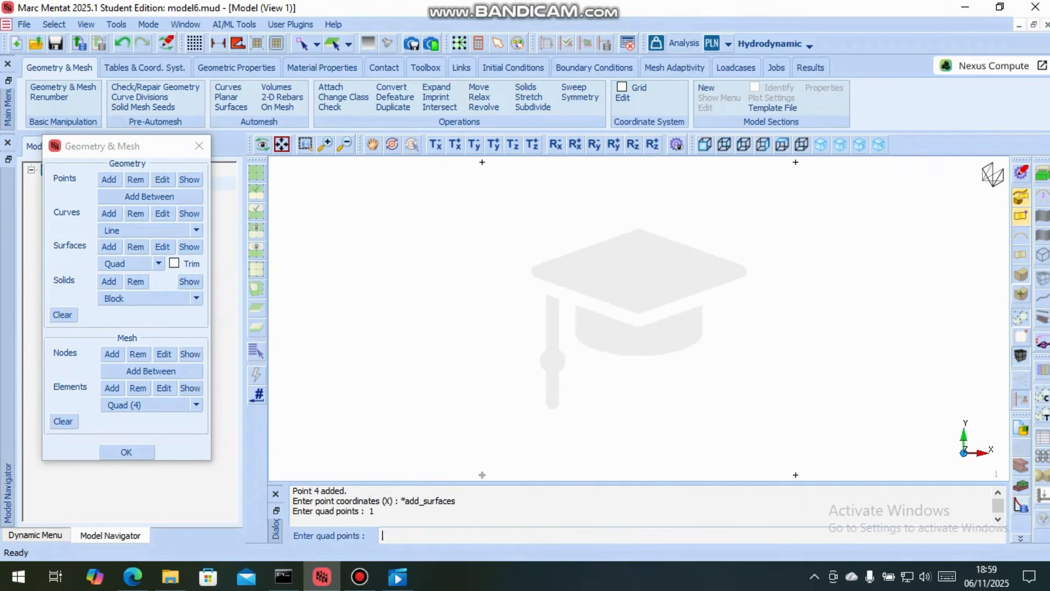
pyautogui.click(795, 474)
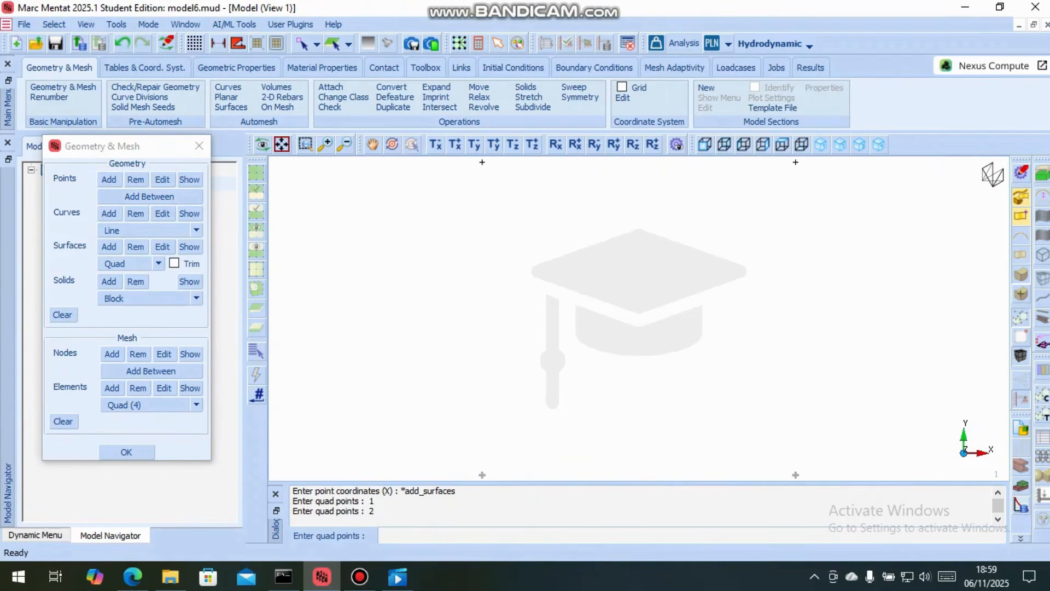
pyautogui.click(795, 162)
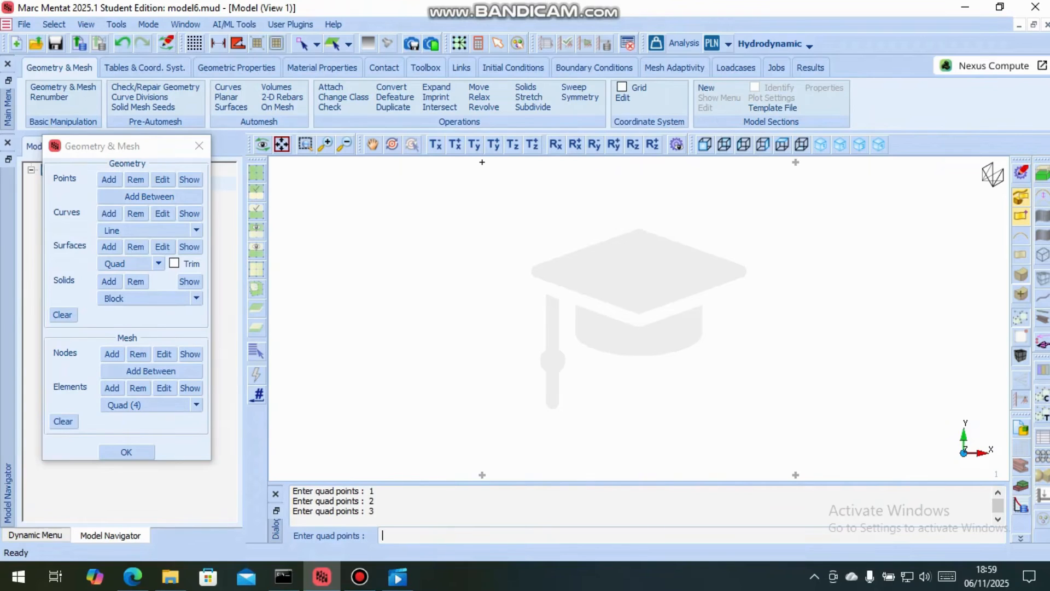
pyautogui.click(482, 162)
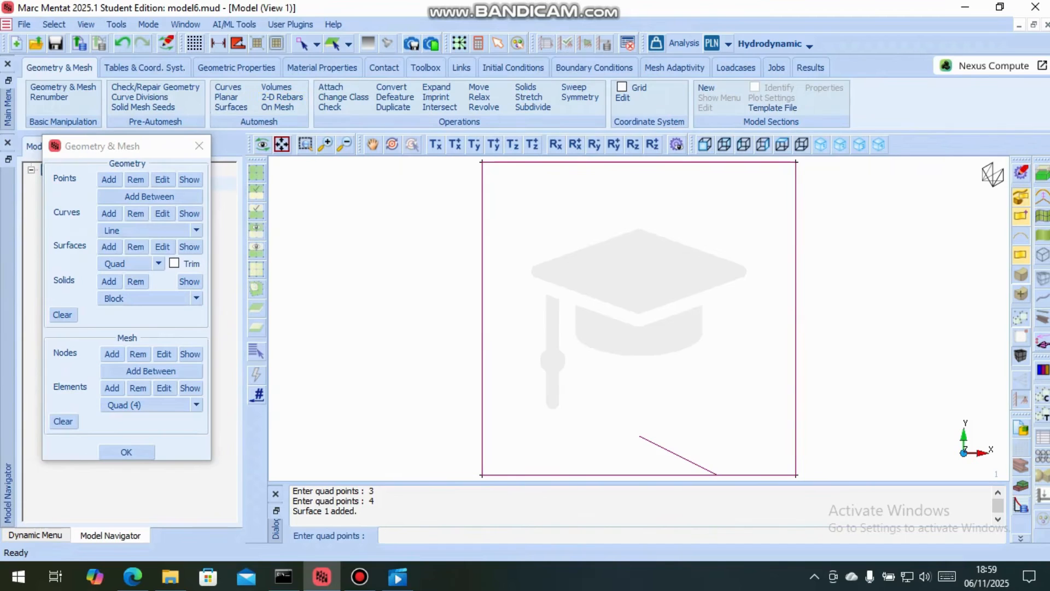
# Convert the square surface to elements with 20 by 20 divisions, then close the geometry and mesh tools
pyautogui.click(390, 86)
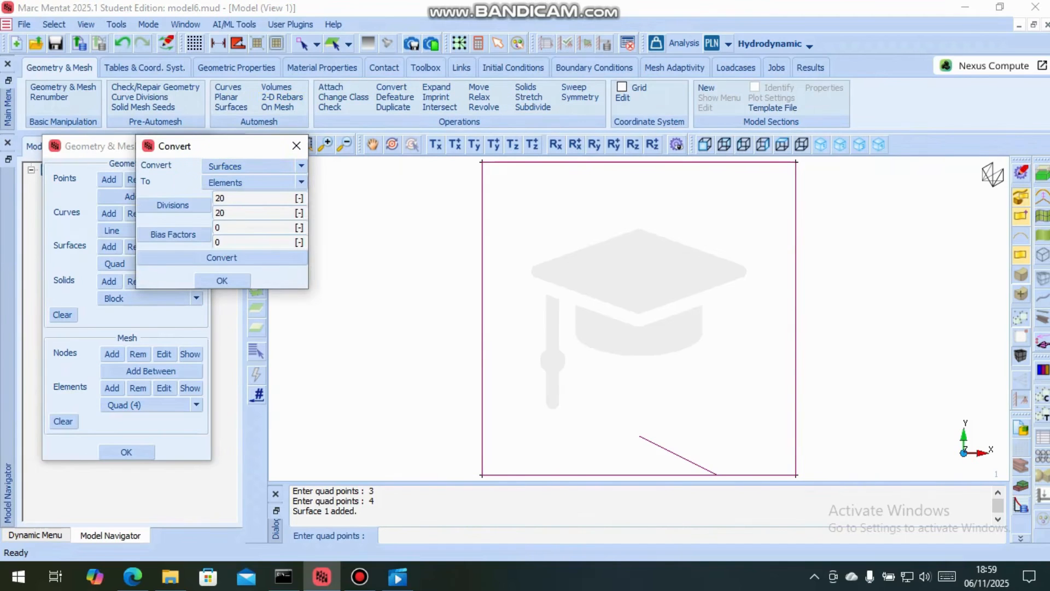
pyautogui.moveTo(230, 199); pyautogui.dragTo(204, 201)
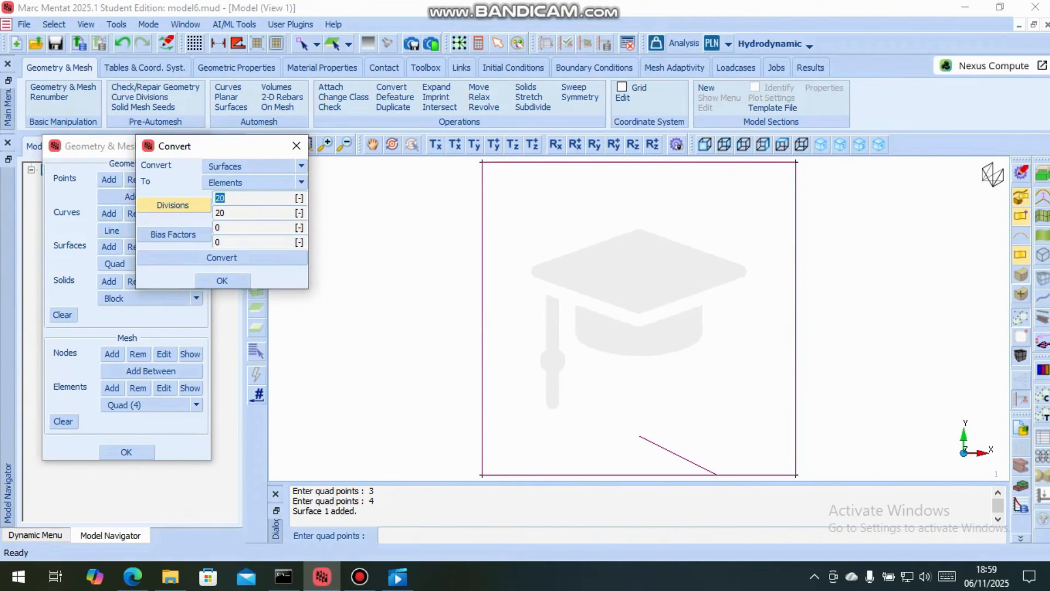
pyautogui.press('Tab')
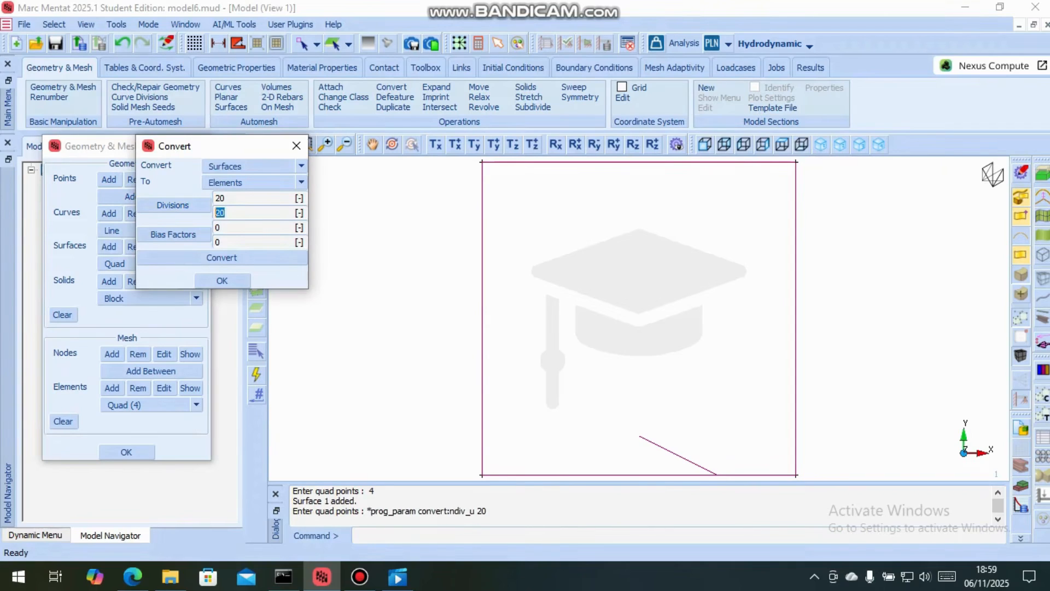
pyautogui.write('20')
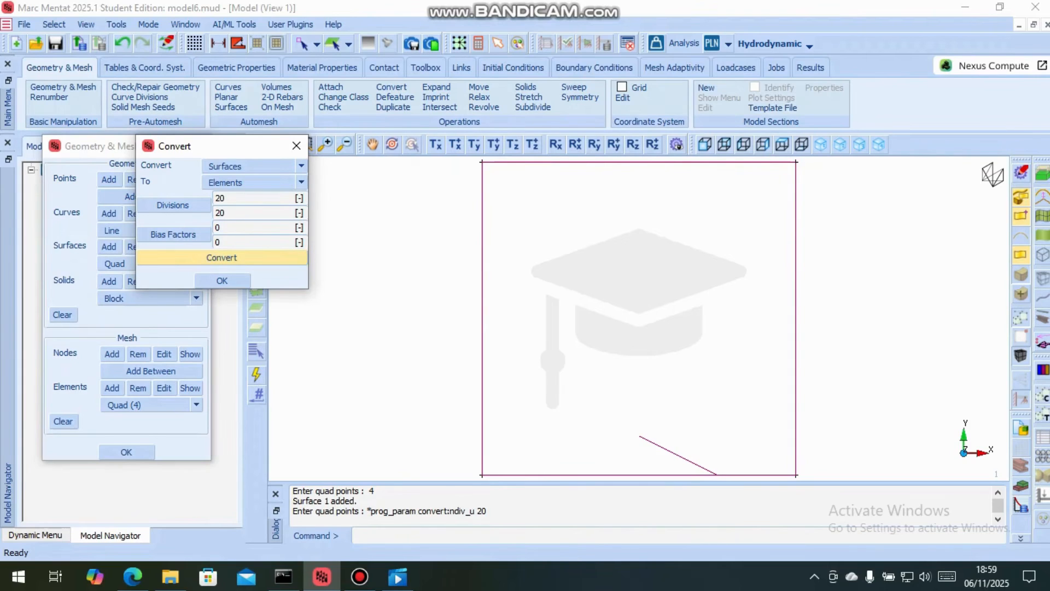
pyautogui.click(222, 257)
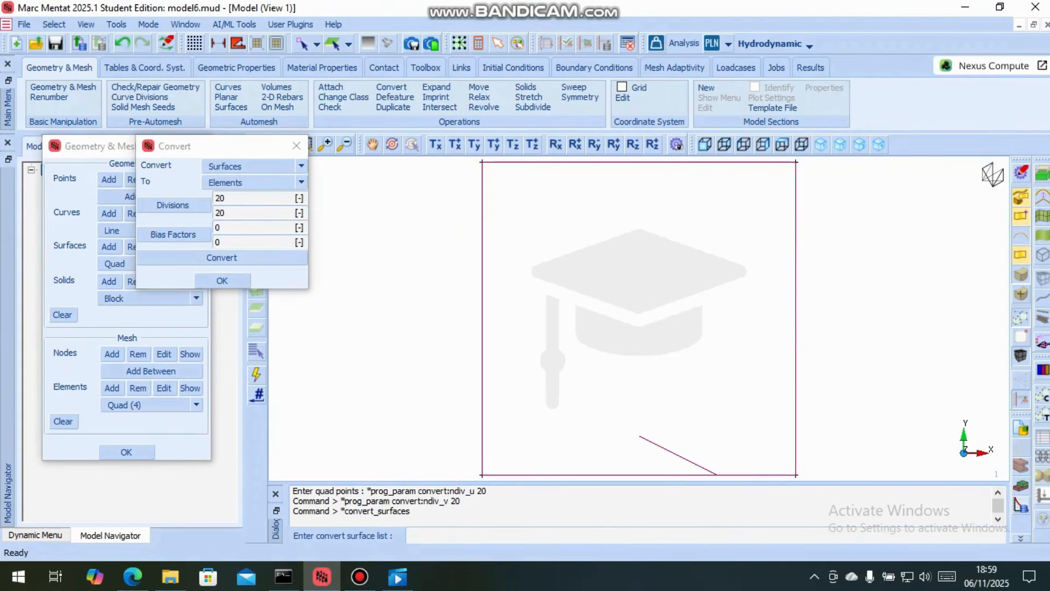
pyautogui.click(638, 318)
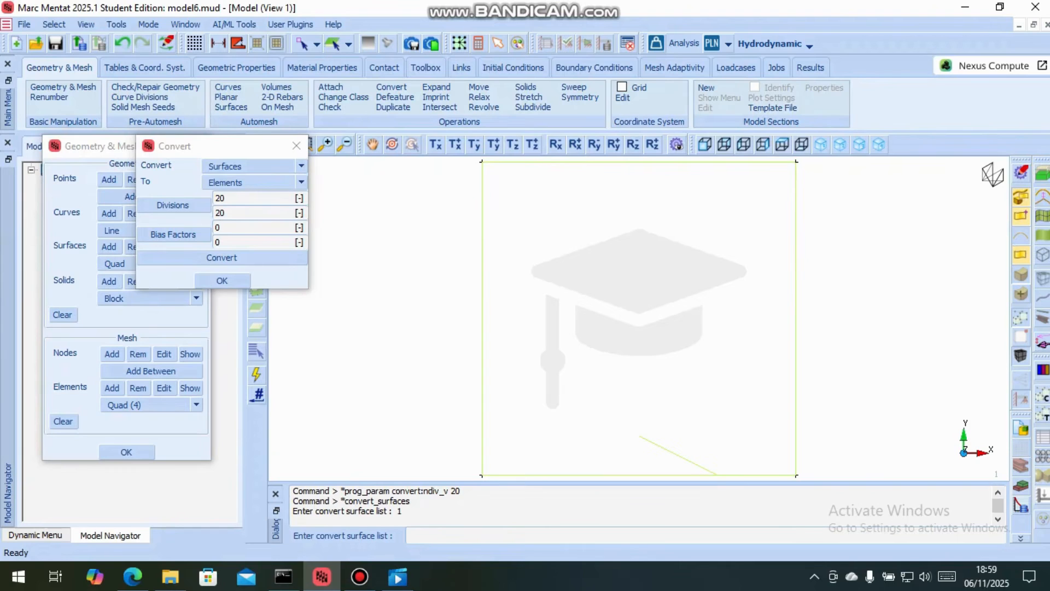
pyautogui.rightClick(639, 318)
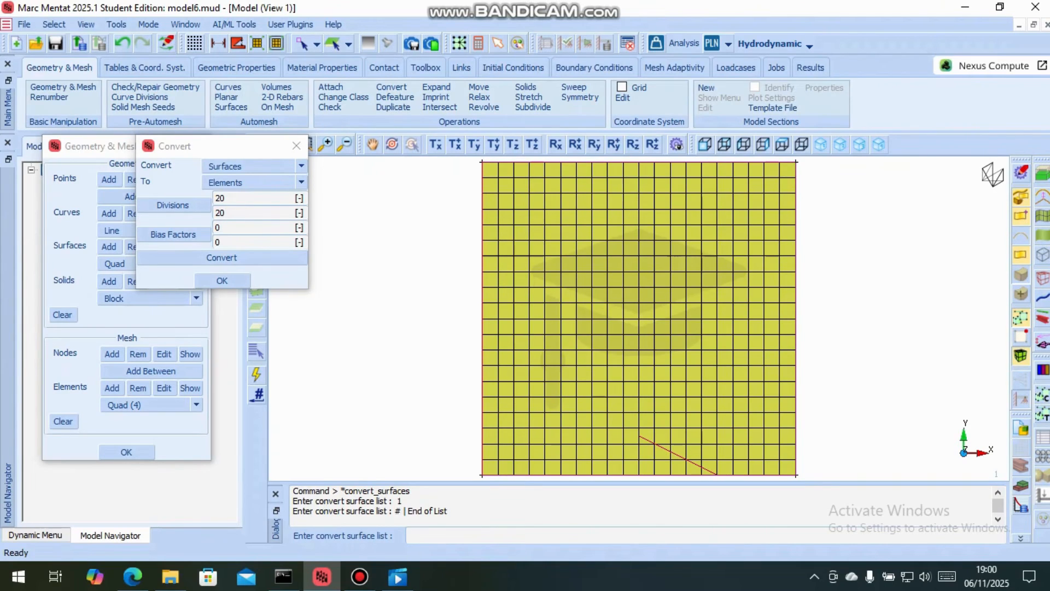
pyautogui.click(222, 280)
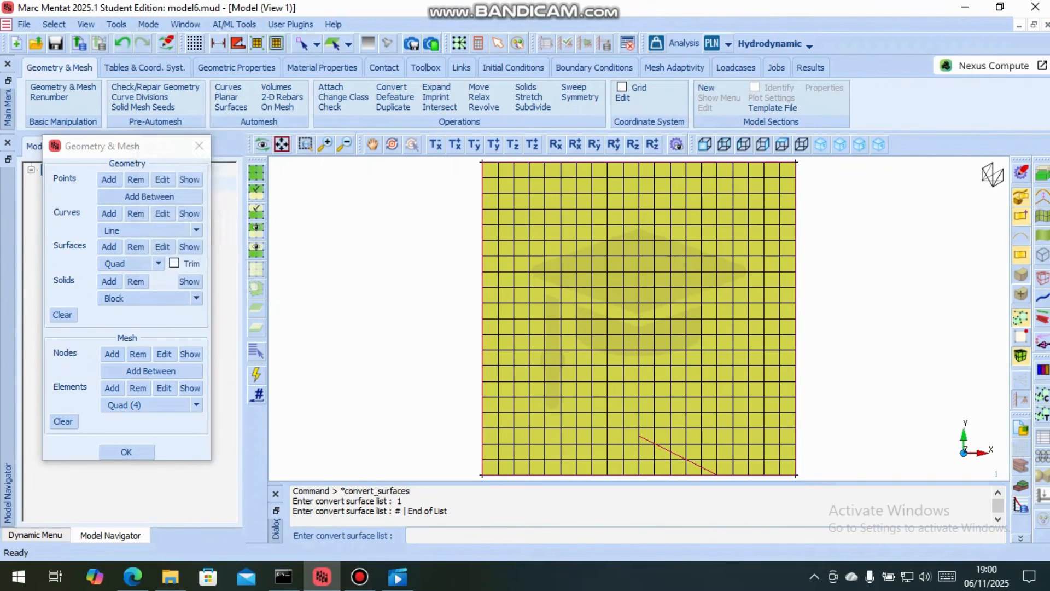
pyautogui.click(126, 452)
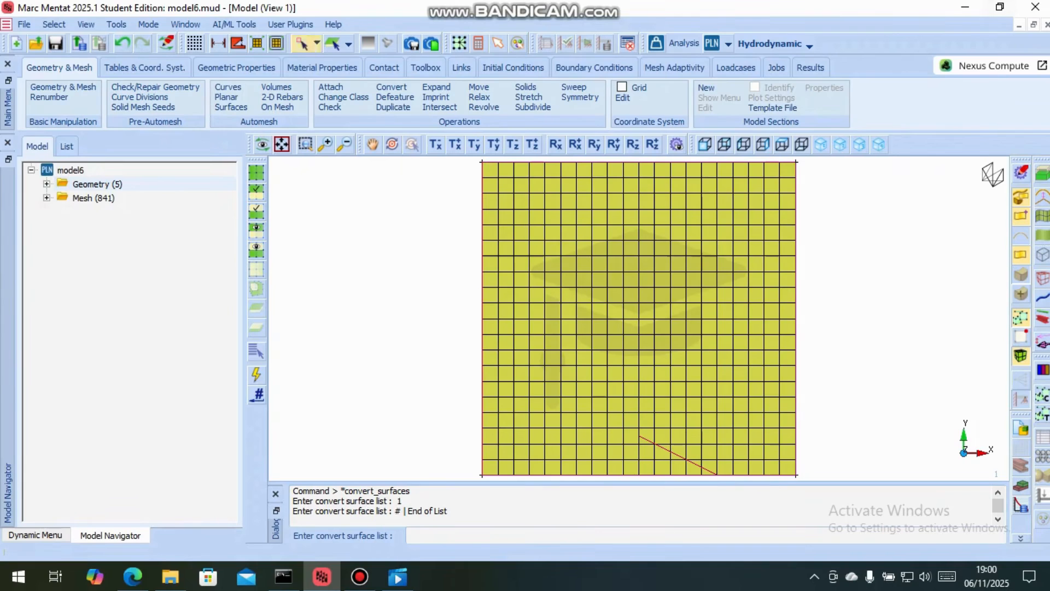
# Create a standard material with mass density 850 kg/m³ and viscosity 0.02 Pa s, checking the data in the step bearing PDF
pyautogui.click(321, 68)
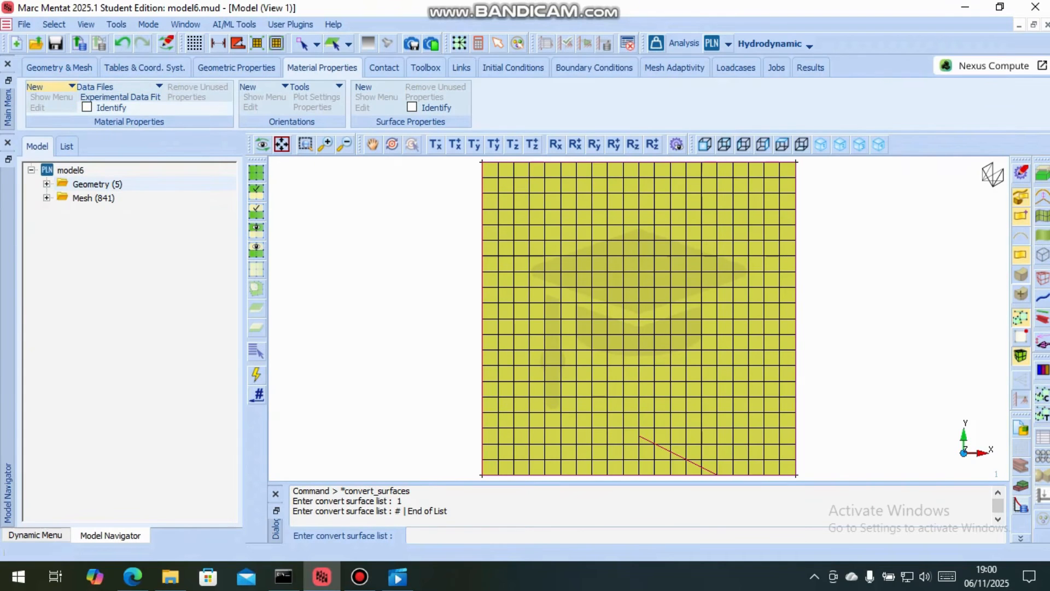
pyautogui.click(36, 87)
pyautogui.click(52, 100)
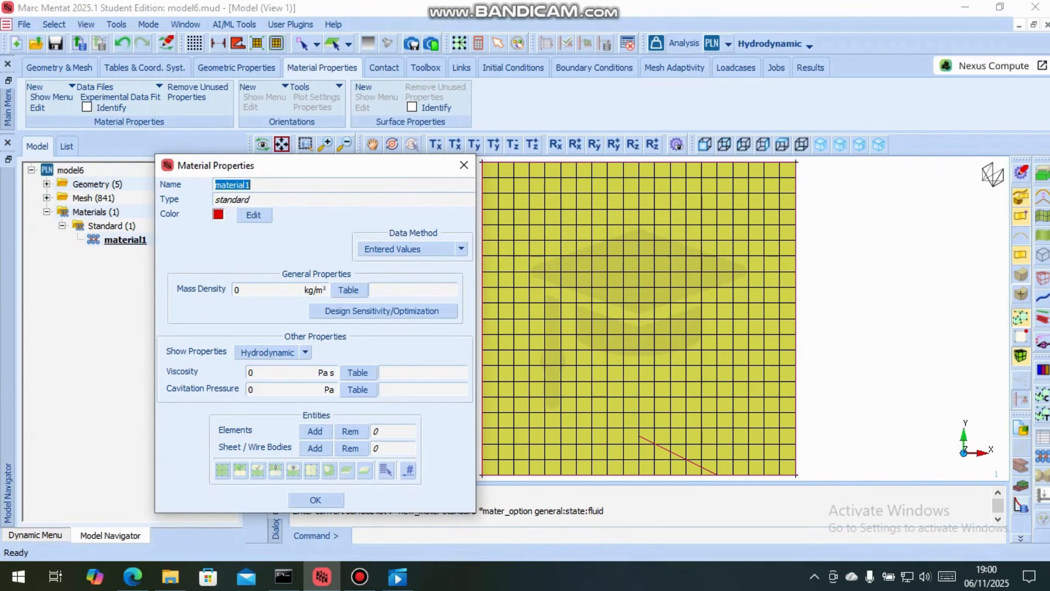
pyautogui.doubleClick(239, 290)
pyautogui.write('850')
pyautogui.click(254, 372)
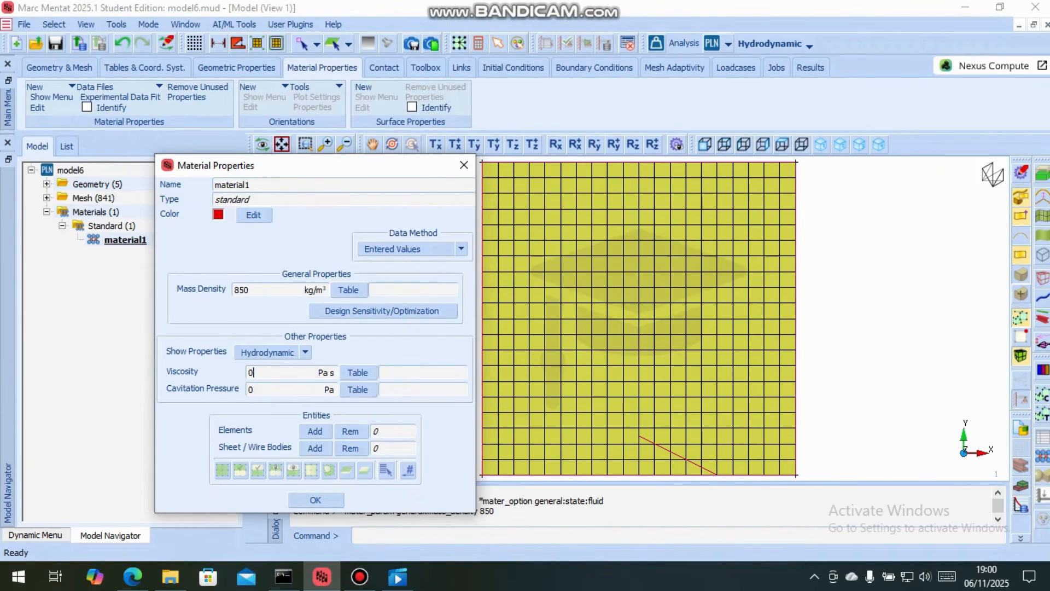
pyautogui.doubleClick(251, 372)
pyautogui.write('0.02')
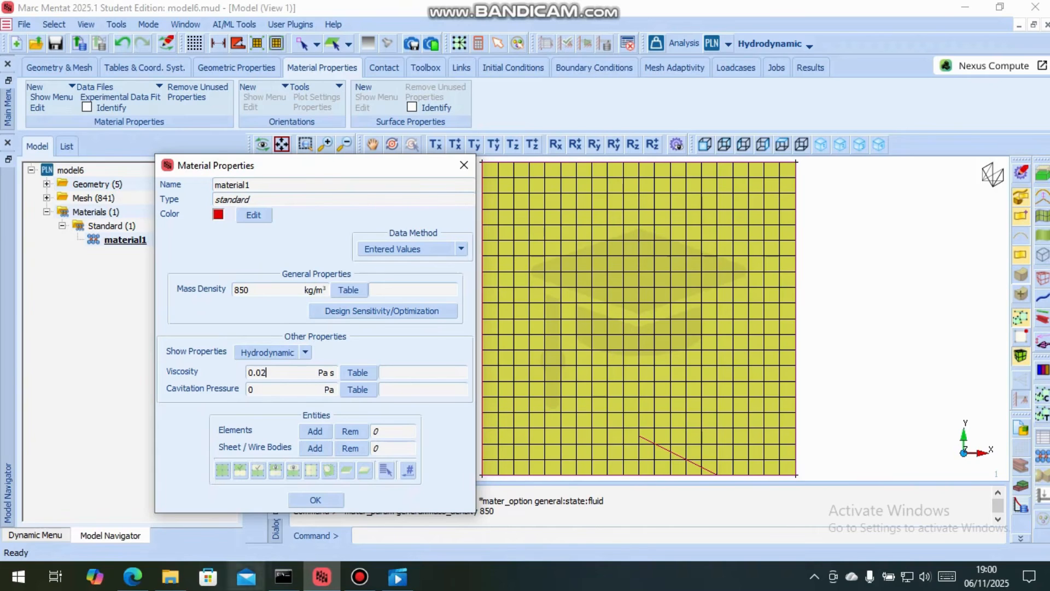
pyautogui.moveTo(133, 575)
pyautogui.click(131, 508)
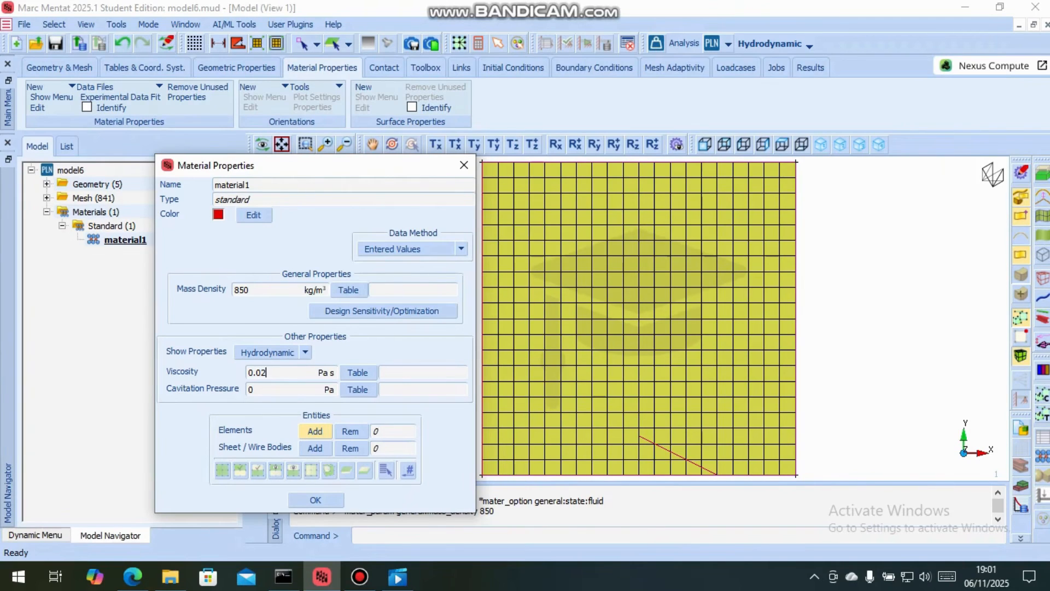
# Assign the oil material to all existing elements and finish its definition
pyautogui.click(315, 431)
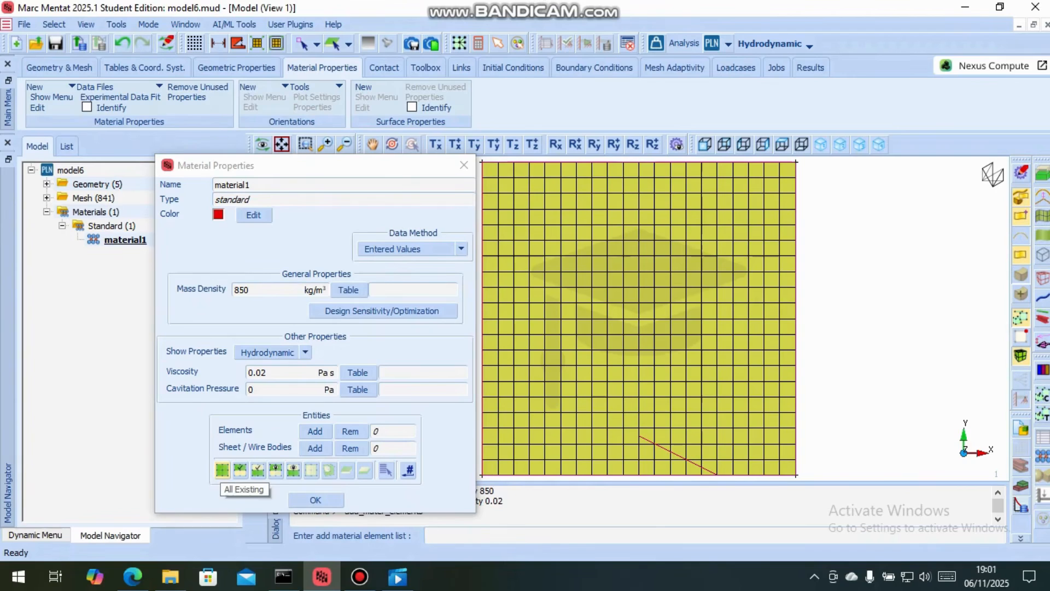
pyautogui.click(222, 469)
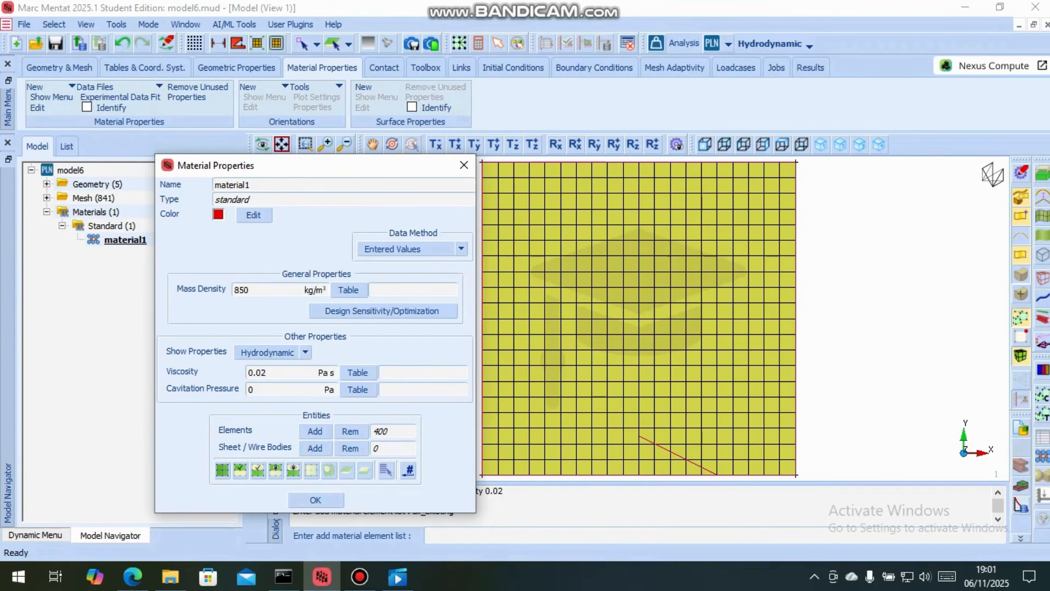
pyautogui.click(408, 469)
pyautogui.click(315, 499)
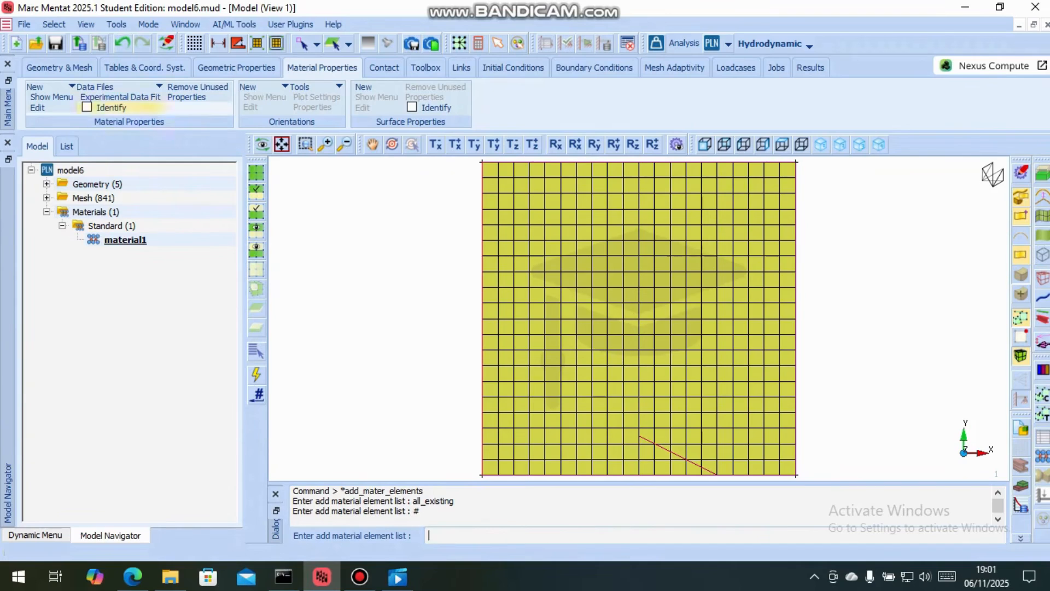
# Create a hydrodynamic fixed pressure boundary condition and name it pressure
pyautogui.click(594, 67)
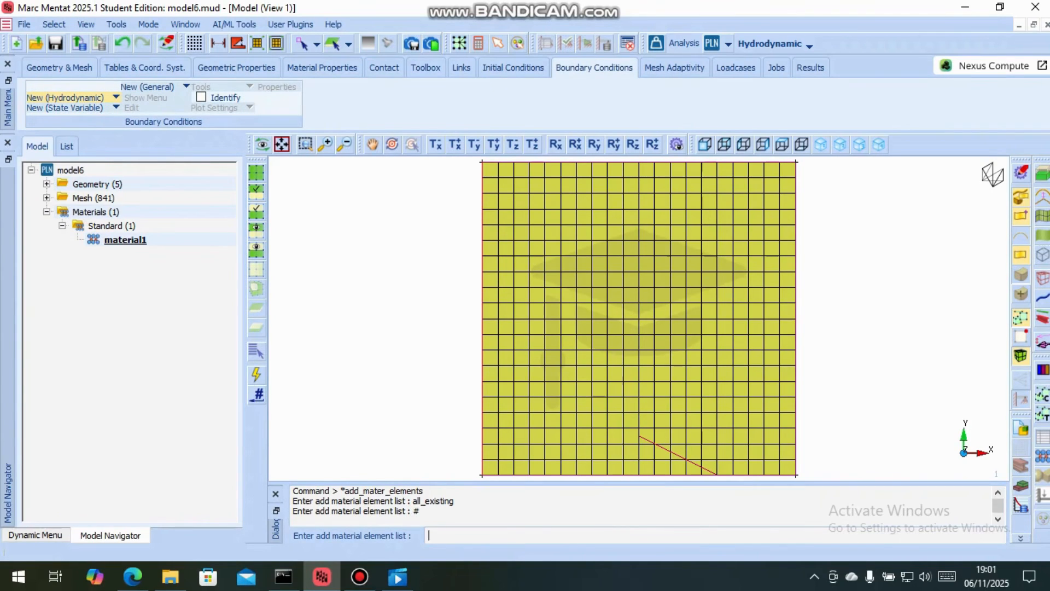
pyautogui.click(71, 97)
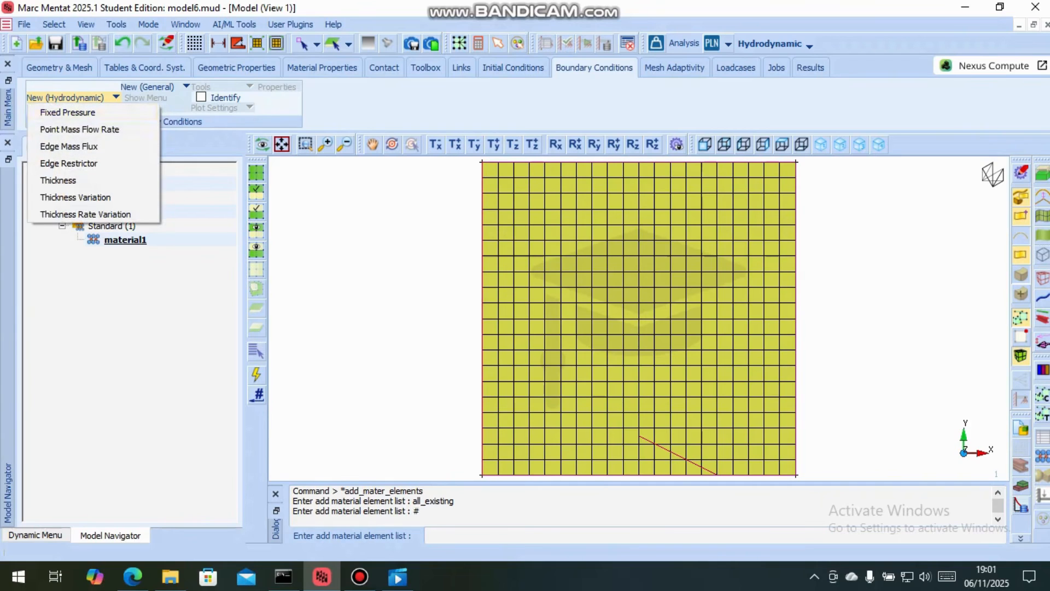
pyautogui.click(67, 112)
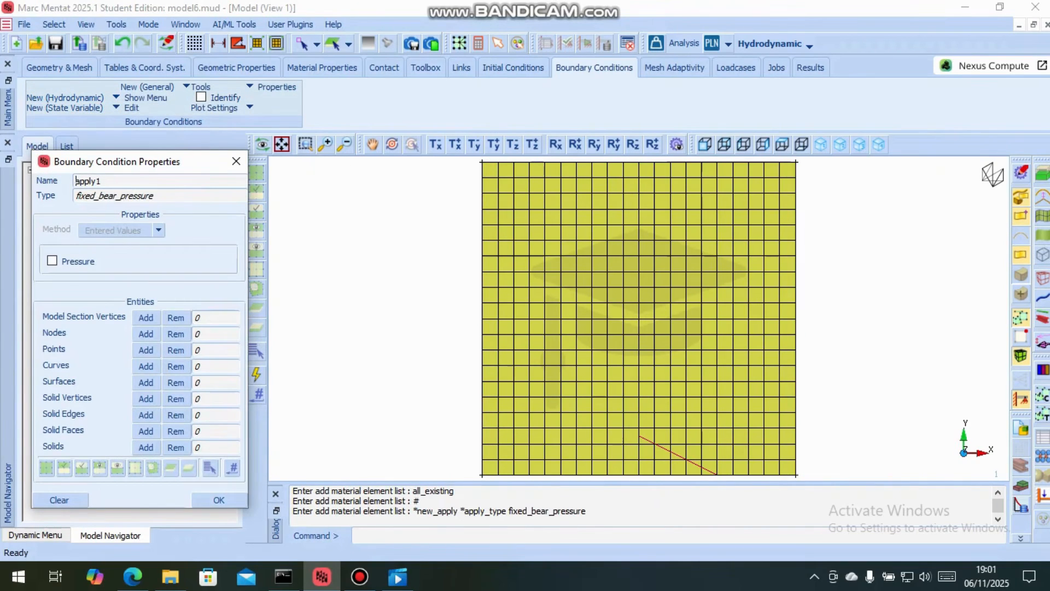
pyautogui.doubleClick(76, 180)
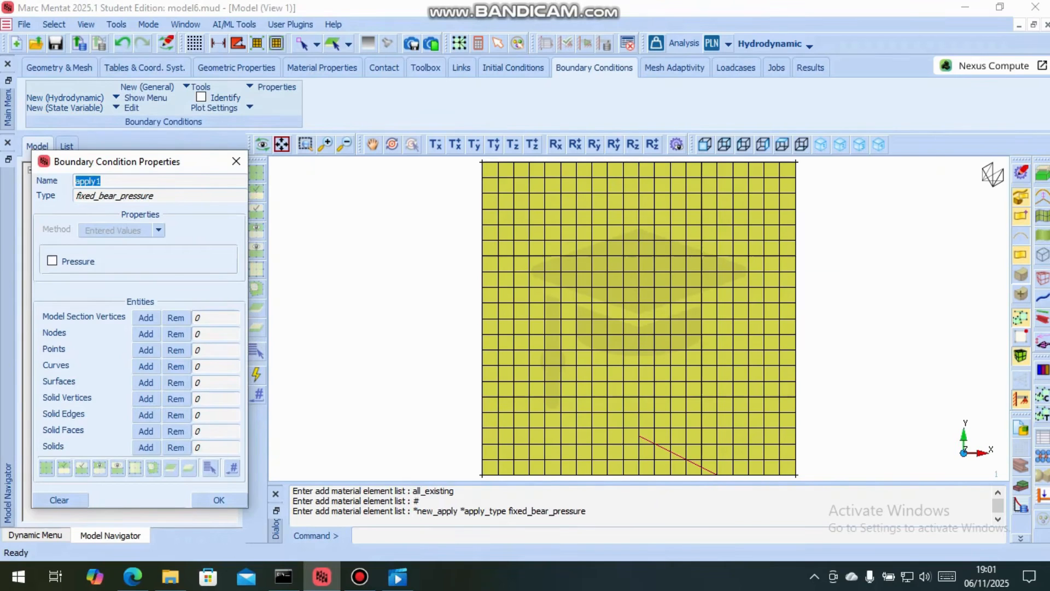
pyautogui.write('pr')
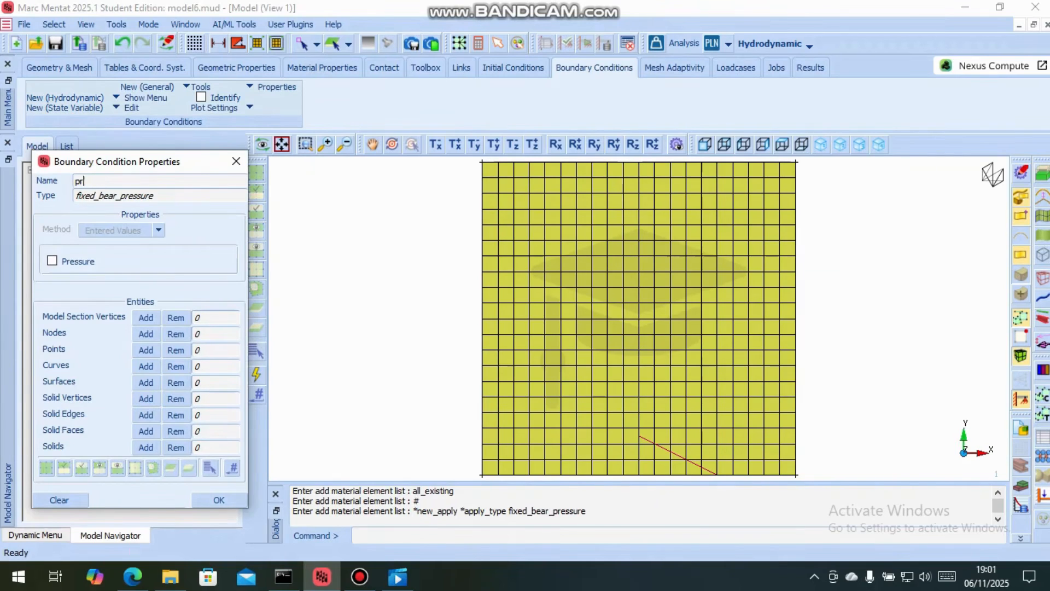
pyautogui.write('essure')
pyautogui.press('Return')
# Enable the boundary condition's pressure at 0 Pa and check it against the problem data in the step bearing PDF
pyautogui.click(52, 260)
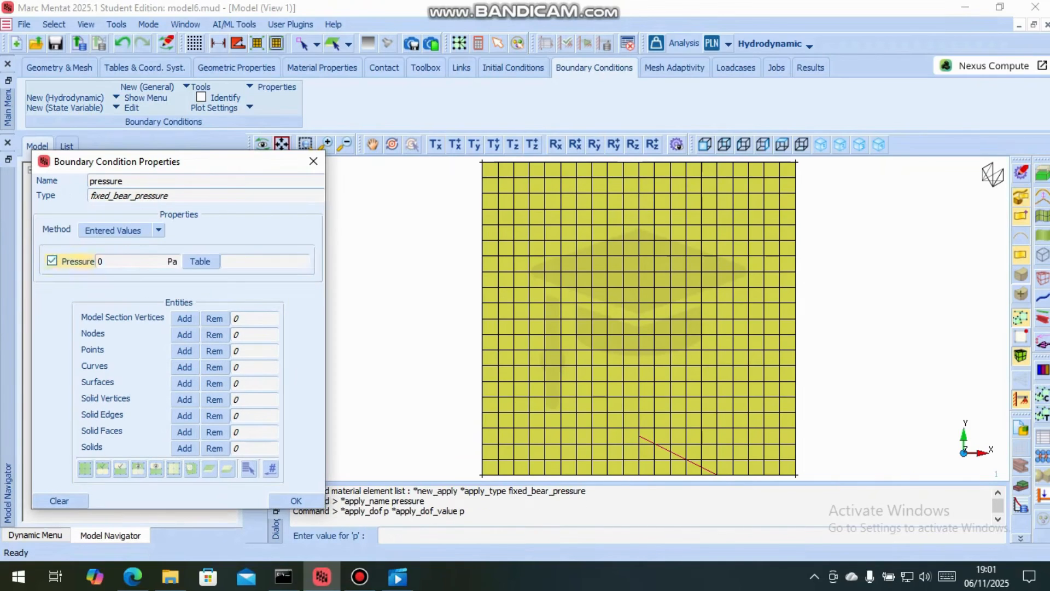
pyautogui.moveTo(108, 261); pyautogui.dragTo(74, 262)
pyautogui.write('0')
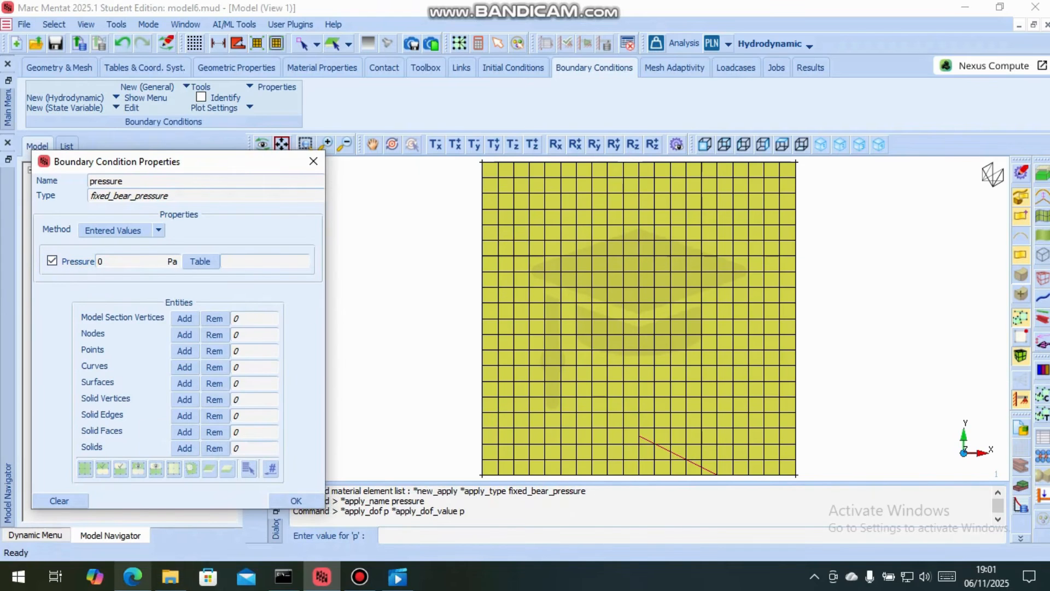
pyautogui.moveTo(132, 575)
pyautogui.click(132, 508)
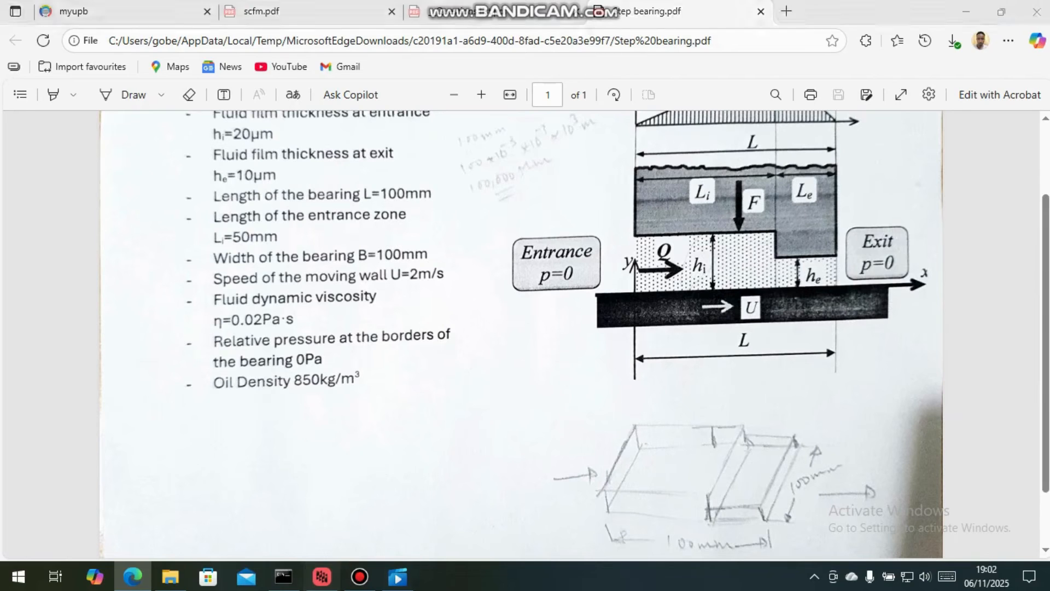
pyautogui.click(321, 575)
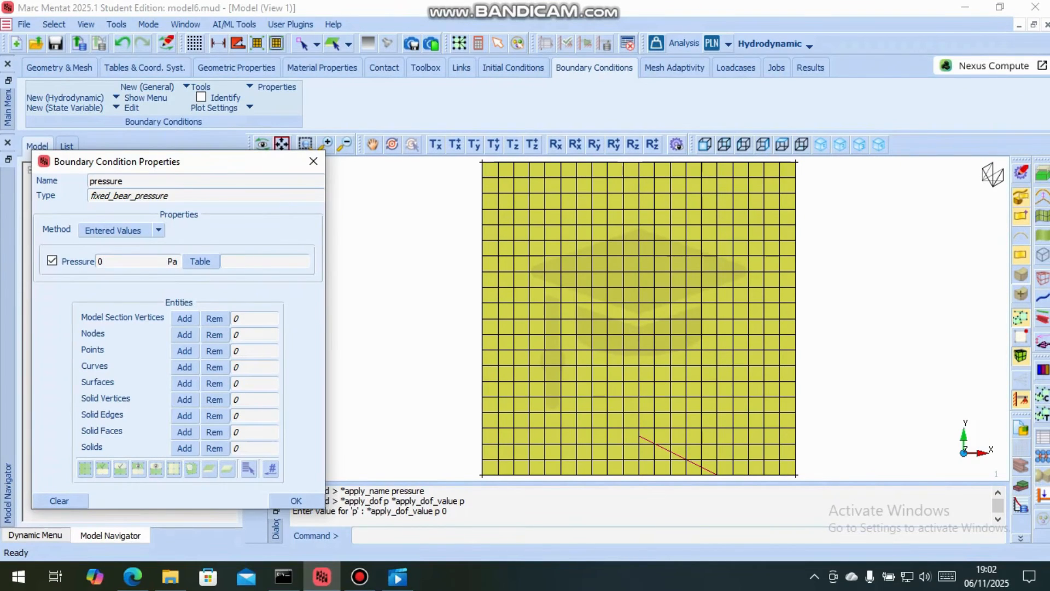
# Apply the pressure condition to the nodes along all four outer edges of the mesh
pyautogui.click(184, 334)
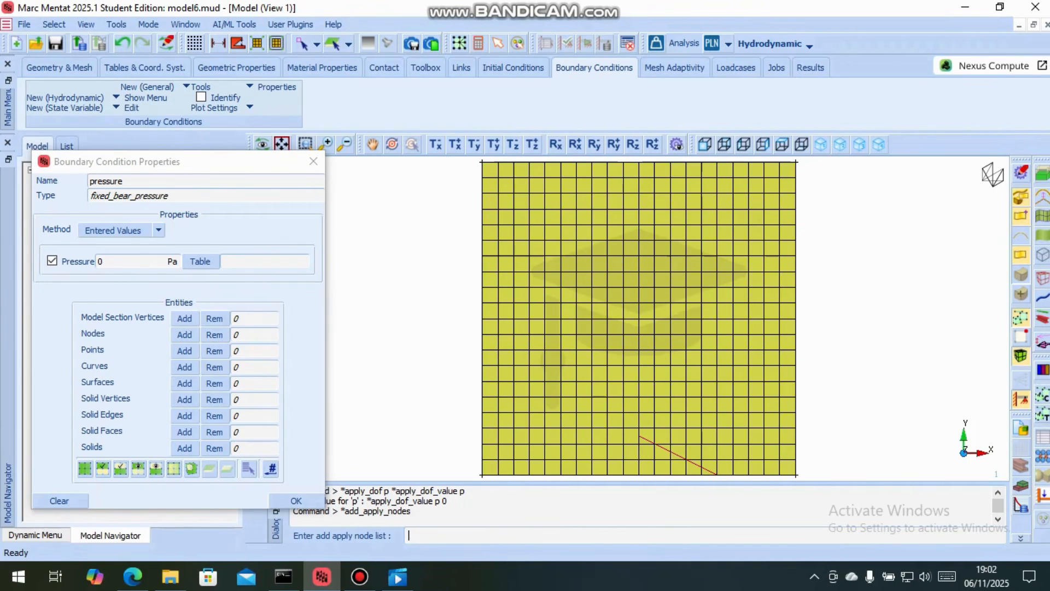
pyautogui.moveTo(473, 158); pyautogui.dragTo(490, 478)
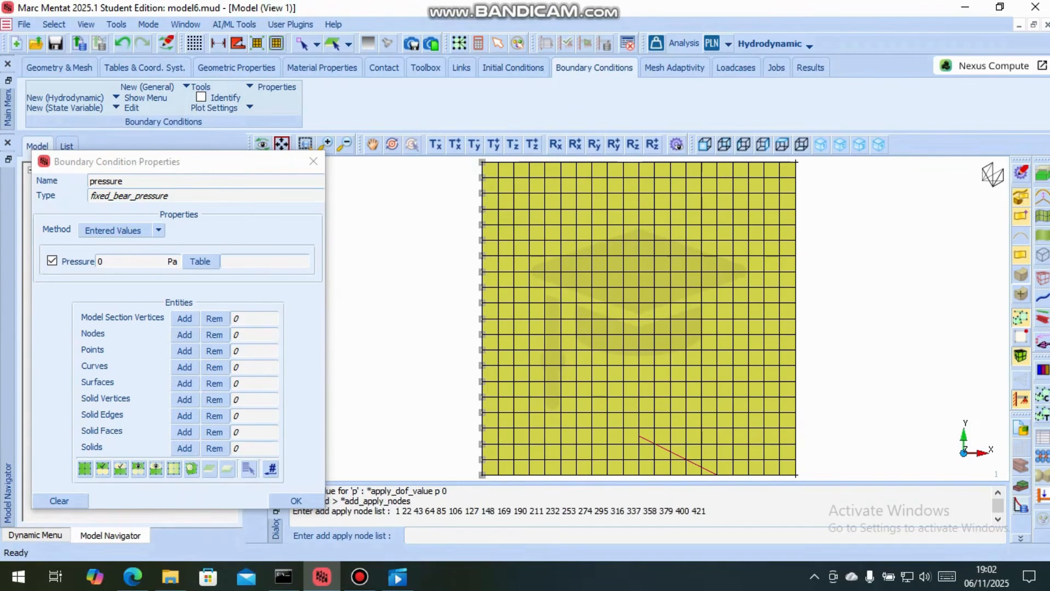
pyautogui.moveTo(466, 157); pyautogui.dragTo(819, 480)
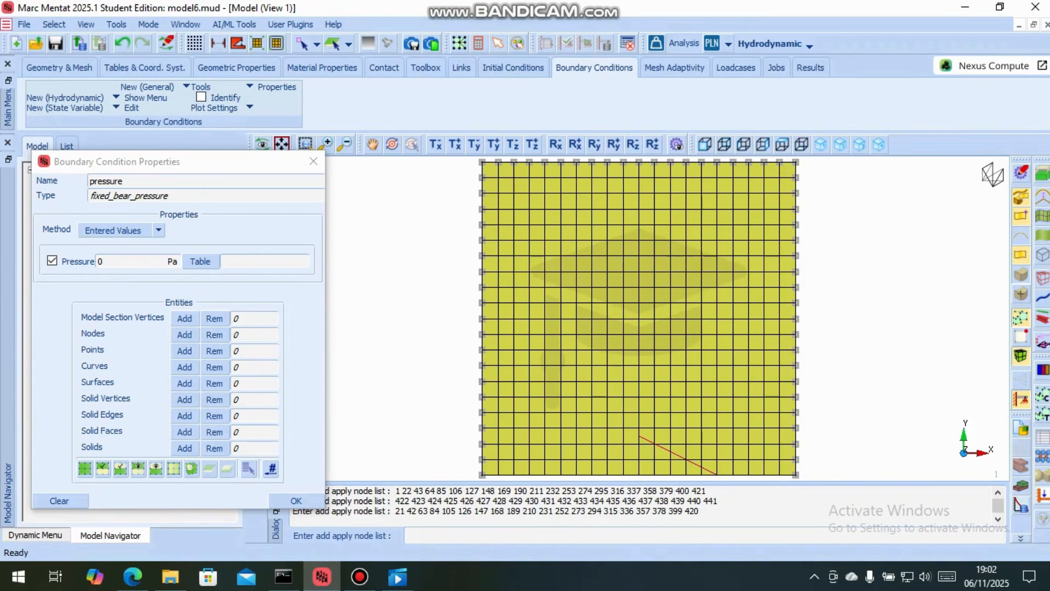
pyautogui.moveTo(470, 466); pyautogui.dragTo(530, 480)
pyautogui.moveTo(634, 476); pyautogui.dragTo(809, 478)
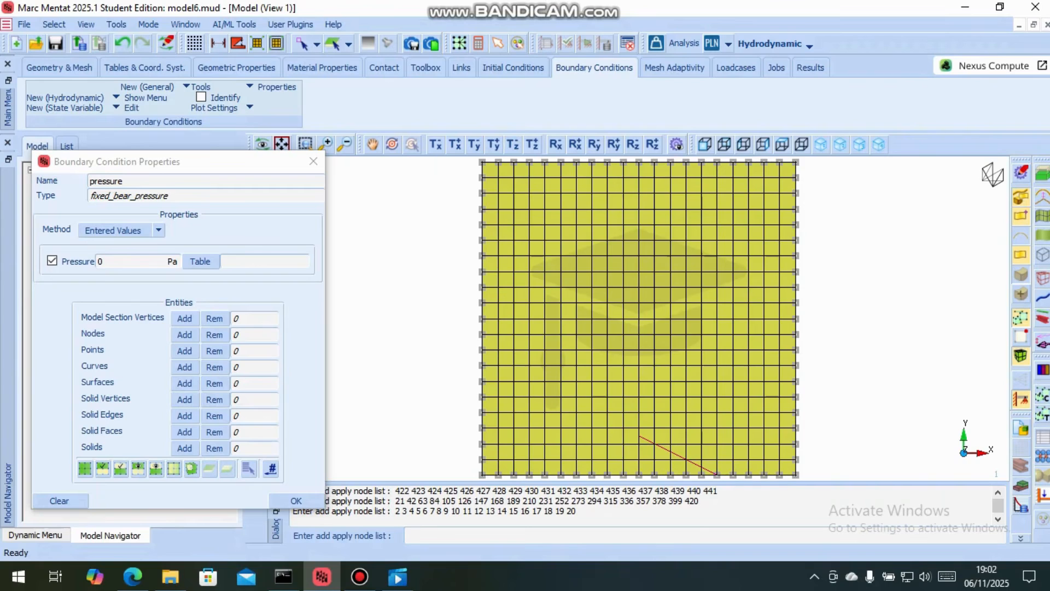
pyautogui.rightClick(711, 383)
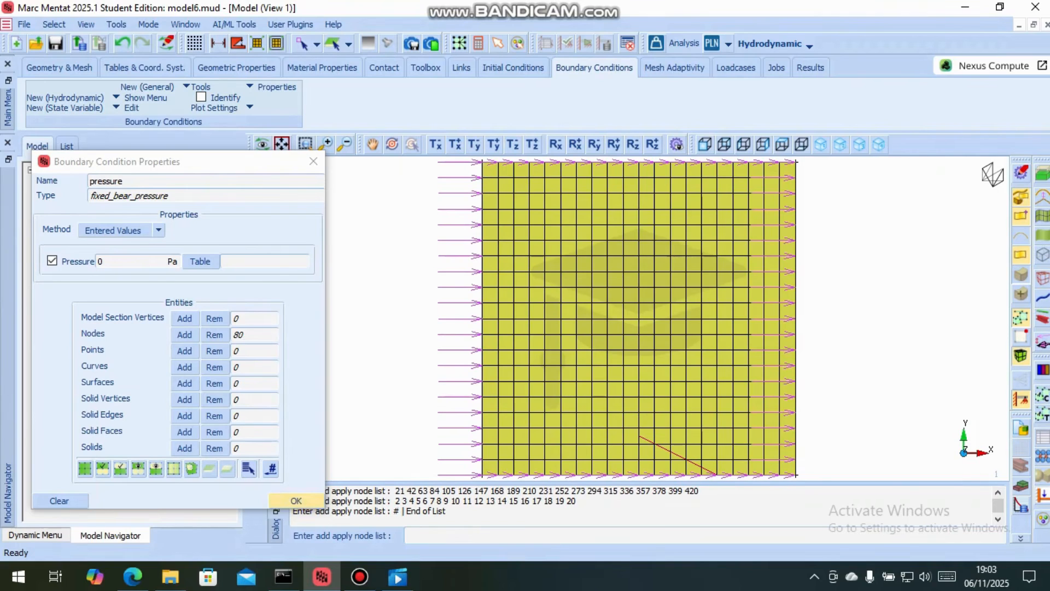
pyautogui.click(295, 500)
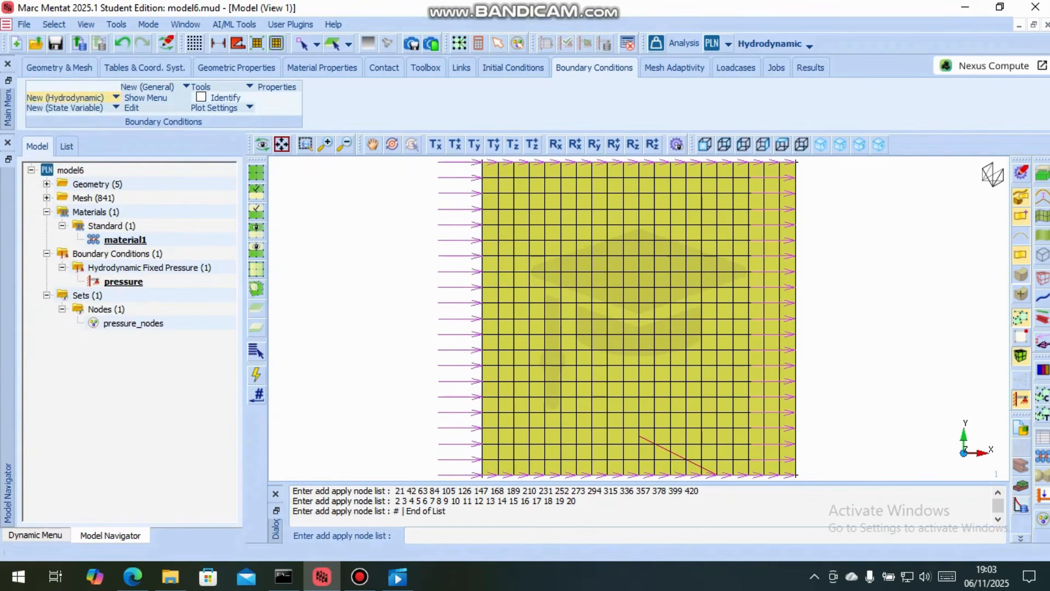
# Create a hydrodynamic thickness boundary condition and look up the entrance film thickness in the step bearing PDF
pyautogui.click(66, 97)
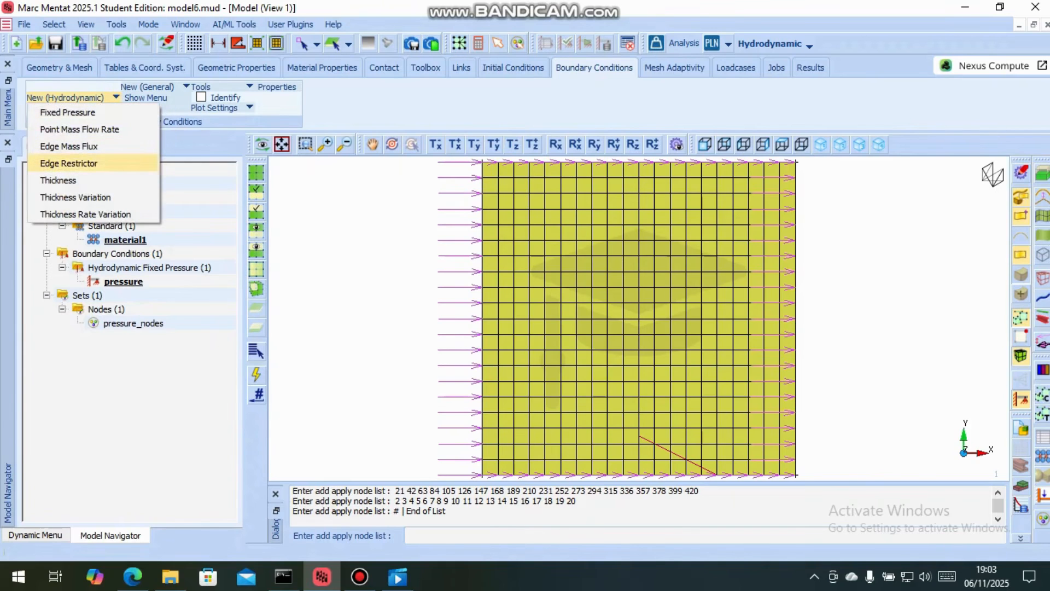
pyautogui.click(58, 180)
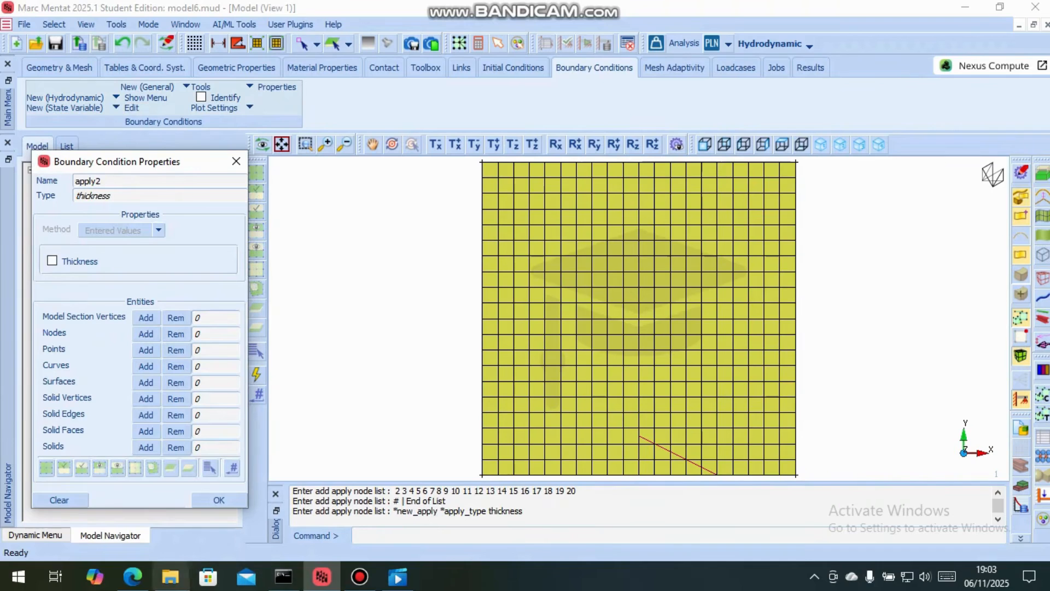
pyautogui.click(132, 575)
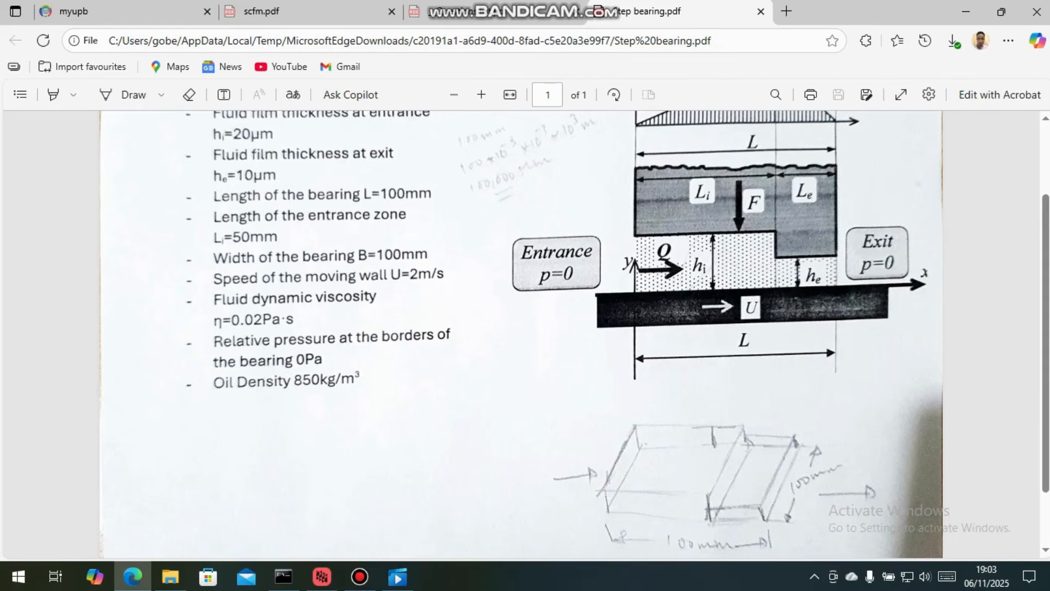
pyautogui.scroll(2, 519, 334)
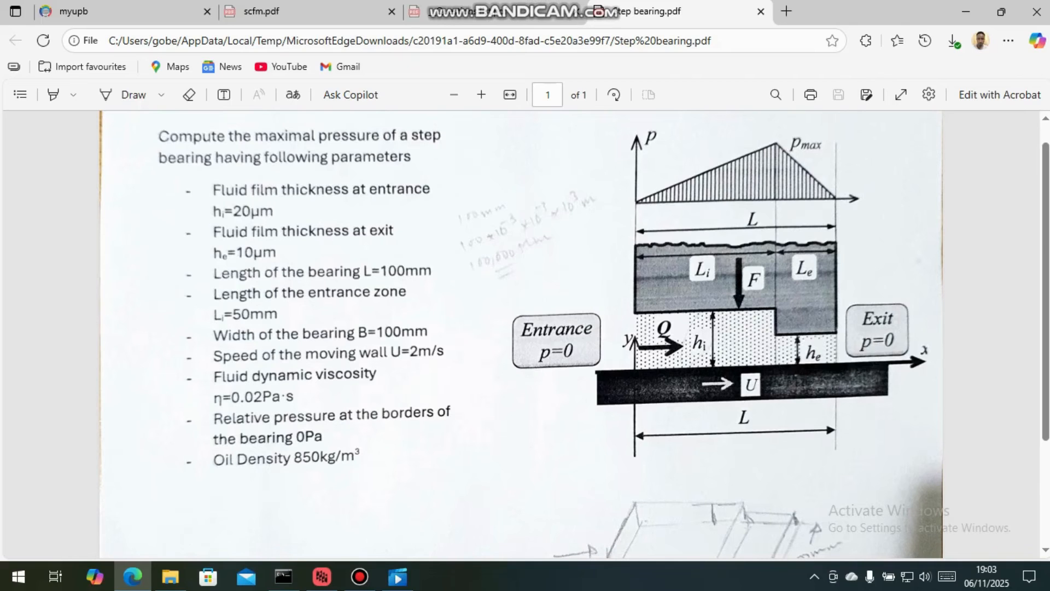
pyautogui.scroll(-4, 519, 334)
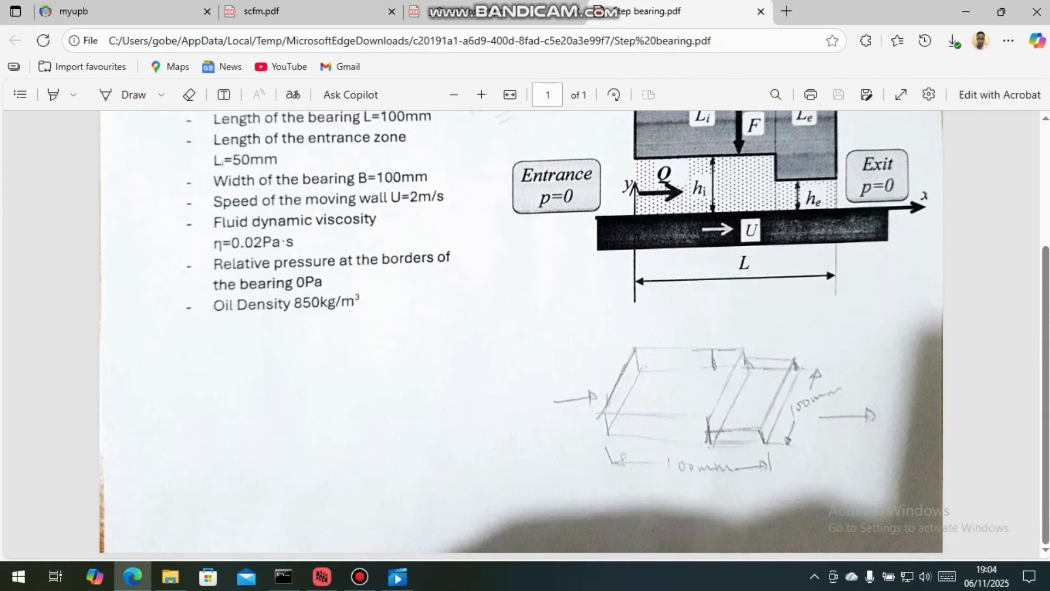
pyautogui.scroll(2, 520, 335)
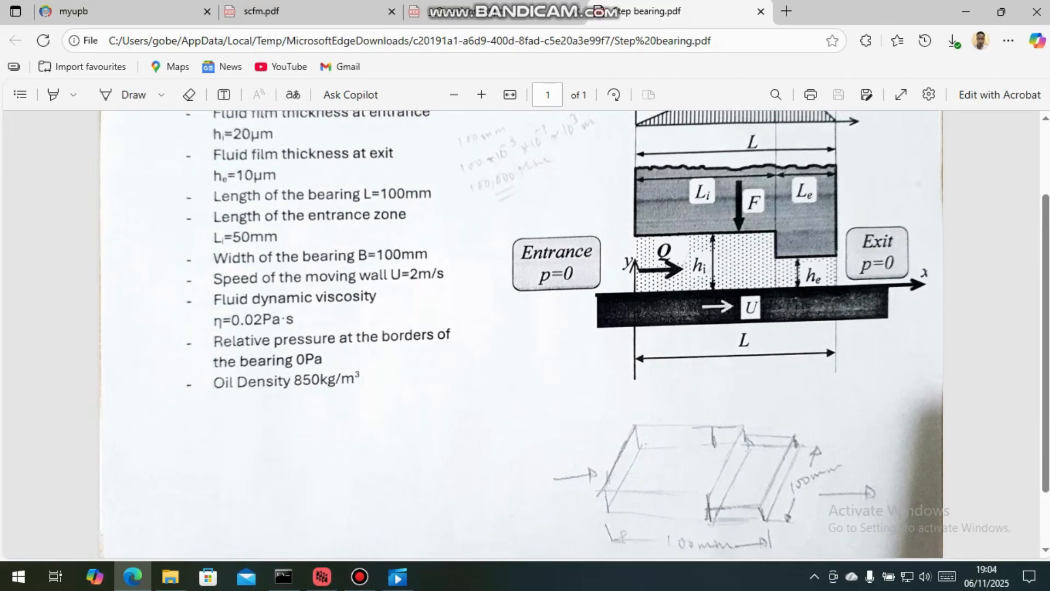
pyautogui.scroll(2, 521, 335)
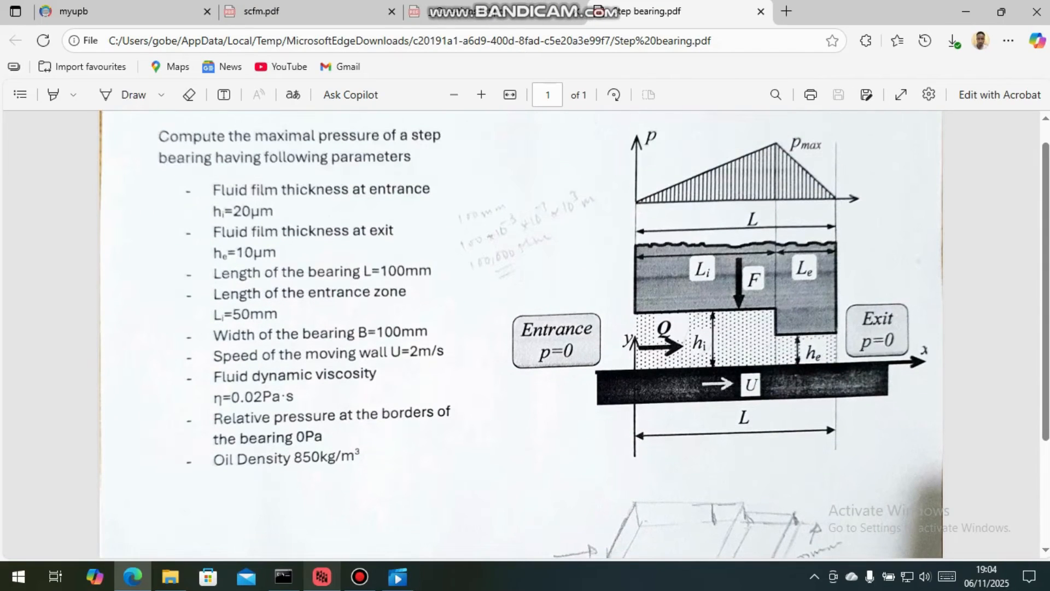
pyautogui.click(322, 577)
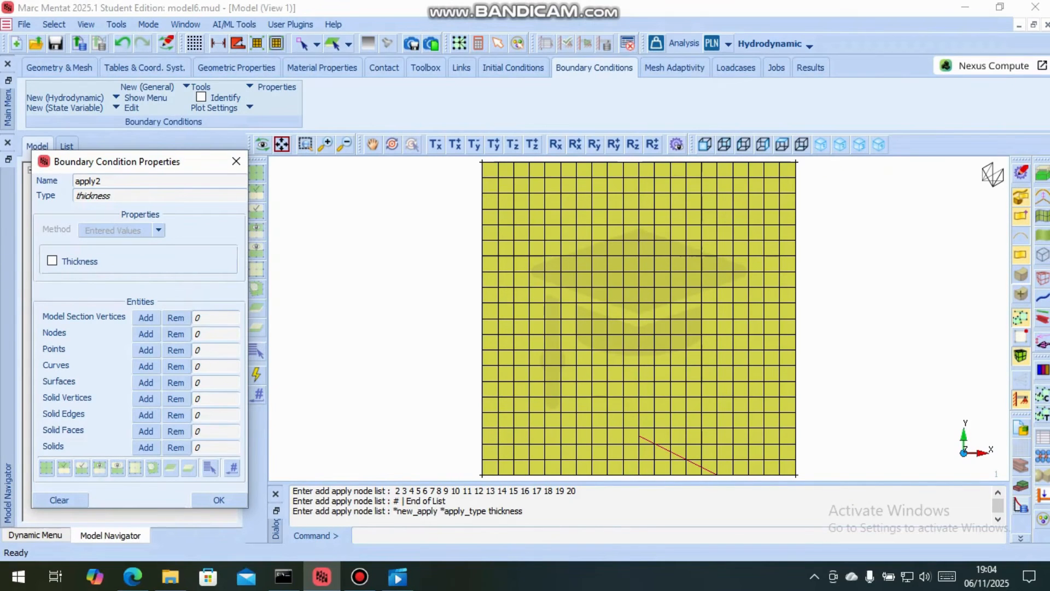
# Name the new thickness boundary condition "Thickness at entrance"
pyautogui.moveTo(102, 181); pyautogui.dragTo(74, 181)
pyautogui.write('Thickness at entrab')
pyautogui.press('BackSpace')
pyautogui.write('nce')
pyautogui.press('Return')
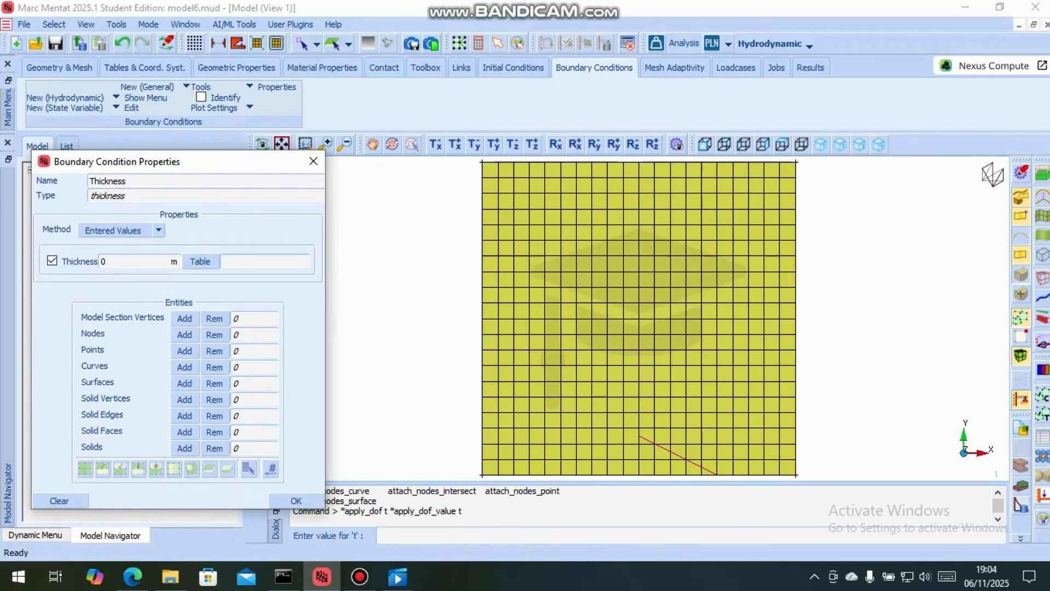
# Try to set the entrance thickness to 20e-6 m and select its nodes in the left part of the mesh, and undo it
pyautogui.doubleClick(103, 261)
pyautogui.write('20e-6')
pyautogui.click(184, 334)
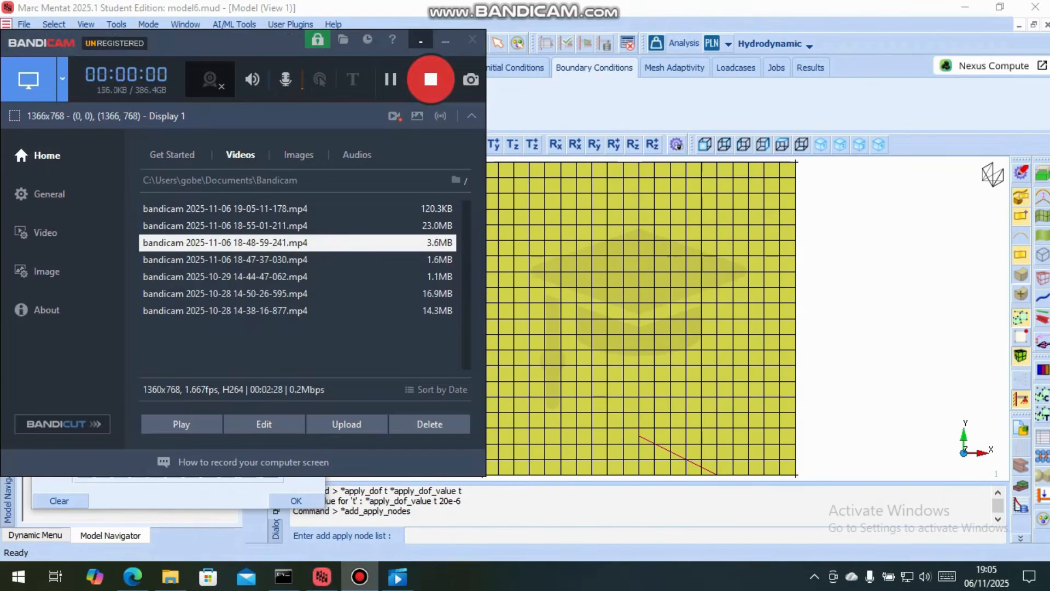
pyautogui.click(445, 41)
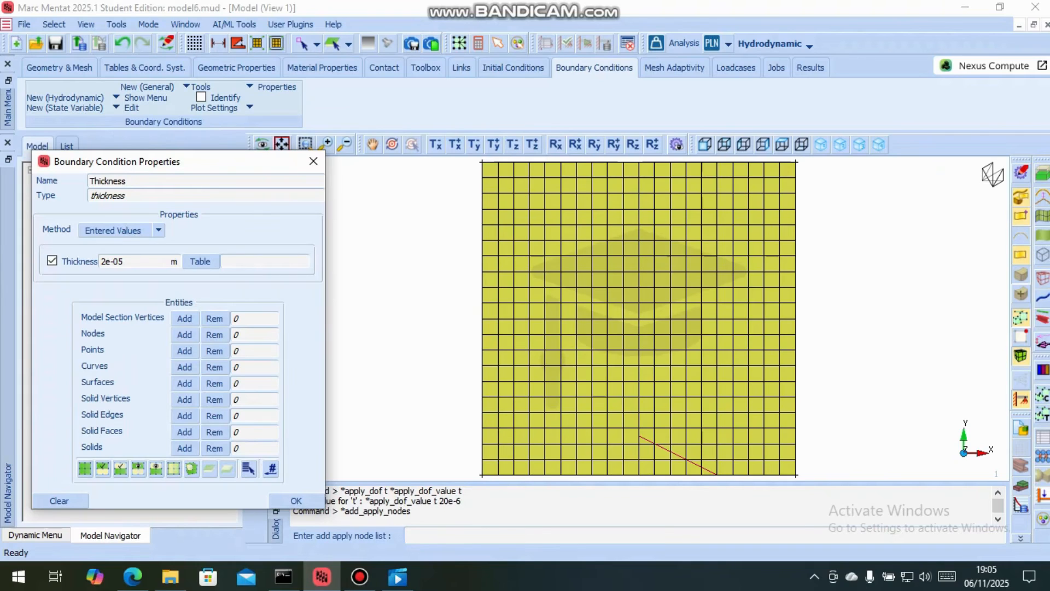
pyautogui.moveTo(471, 160); pyautogui.dragTo(665, 478)
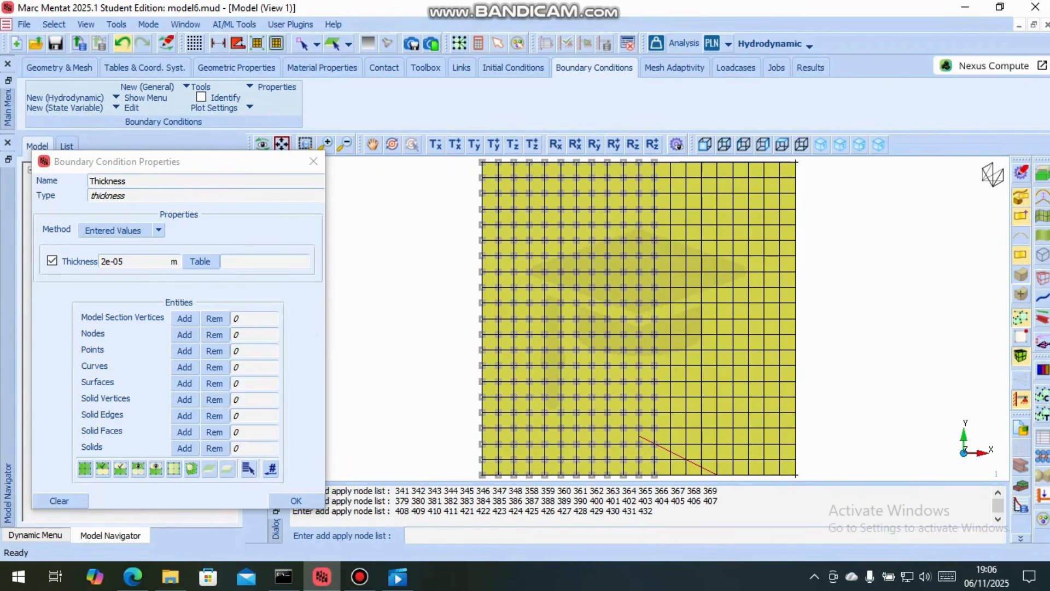
pyautogui.click(122, 43)
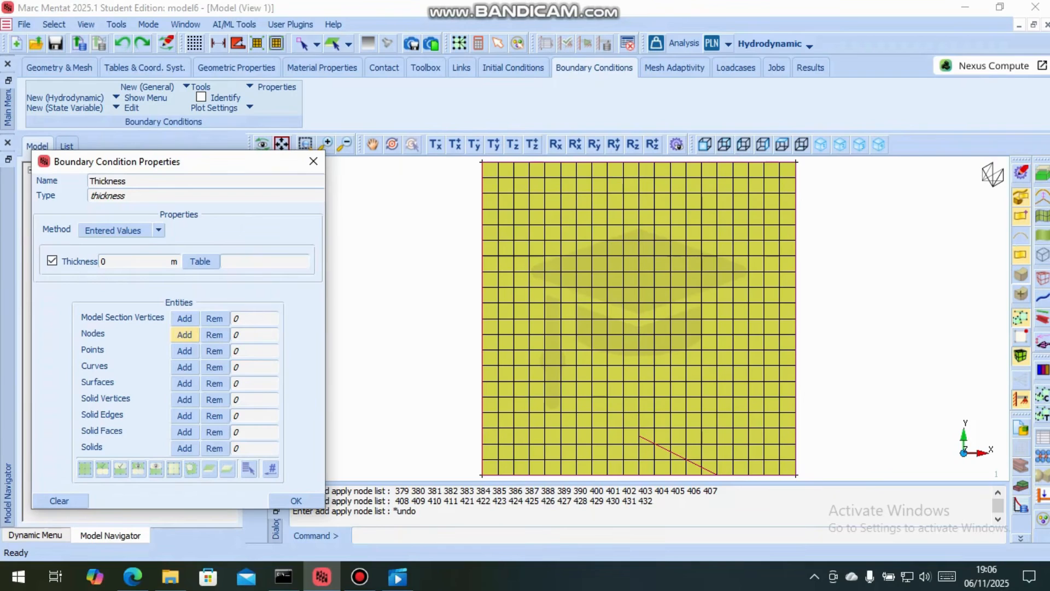
pyautogui.click(184, 335)
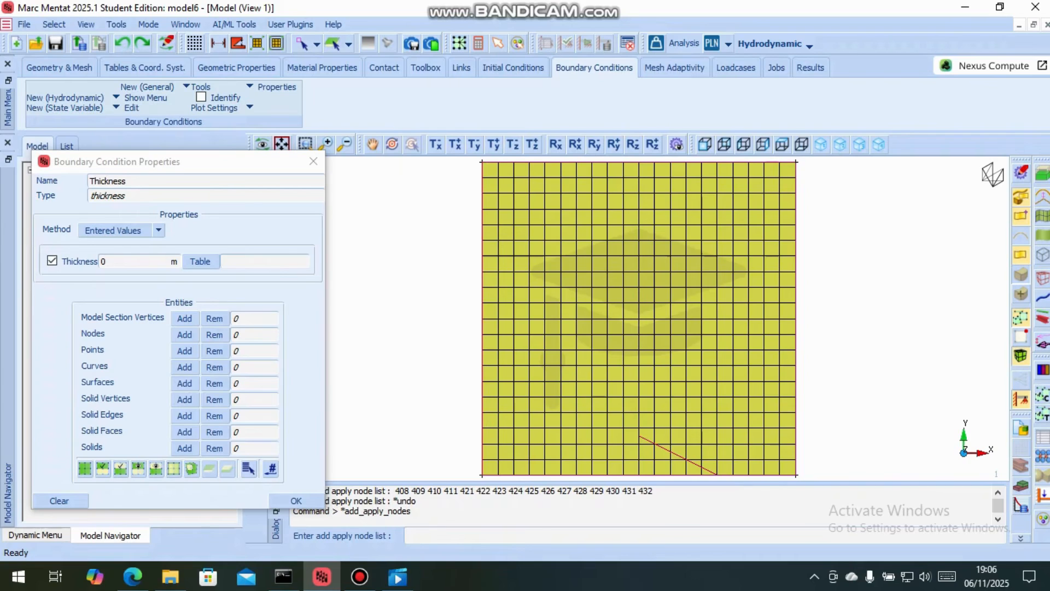
pyautogui.moveTo(470, 159); pyautogui.dragTo(628, 474)
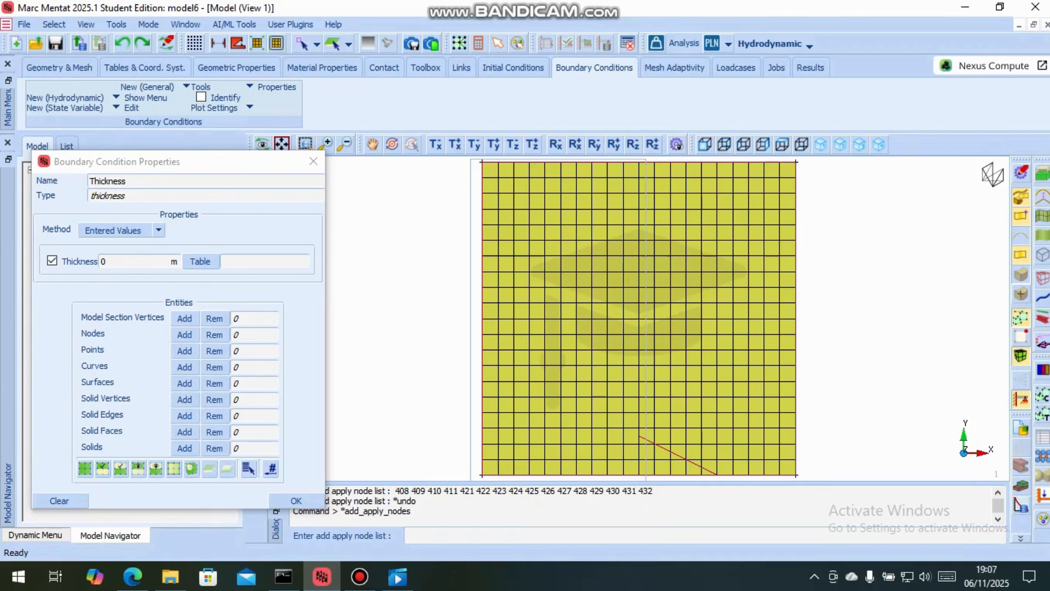
pyautogui.moveTo(471, 159); pyautogui.dragTo(646, 480)
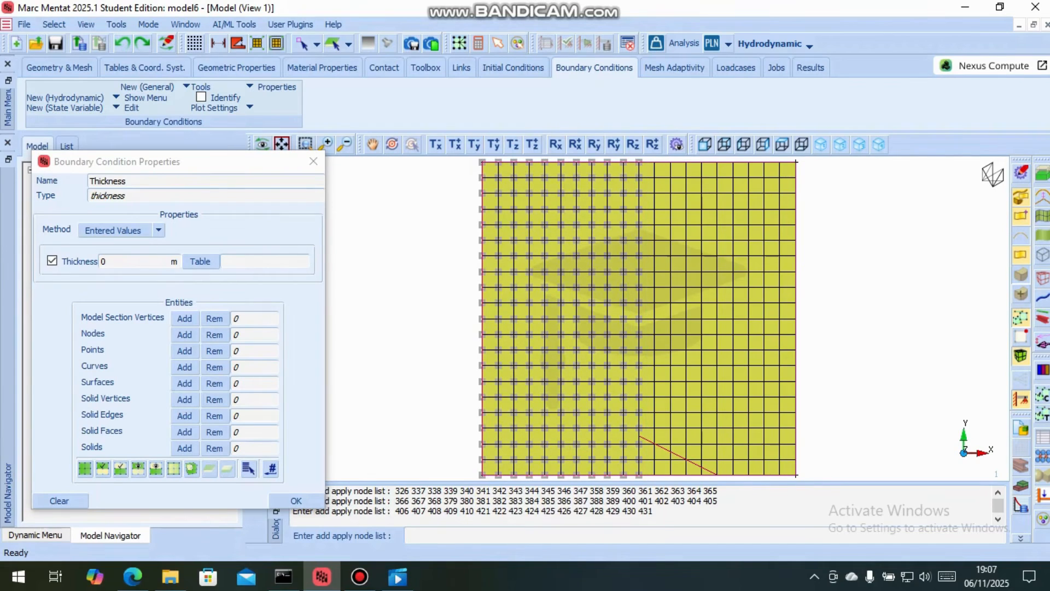
pyautogui.doubleClick(105, 261)
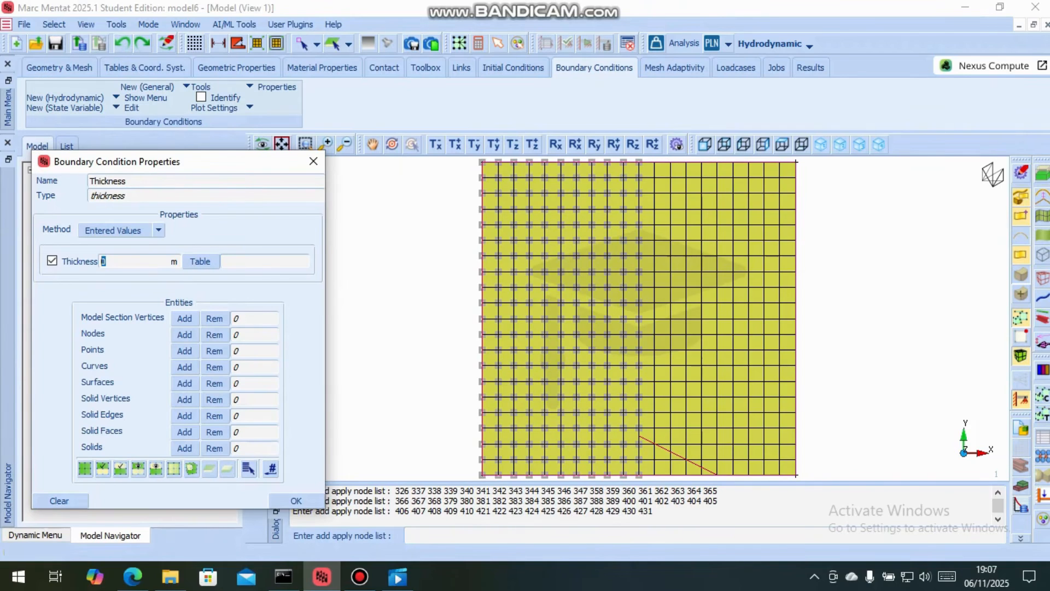
pyautogui.click(314, 161)
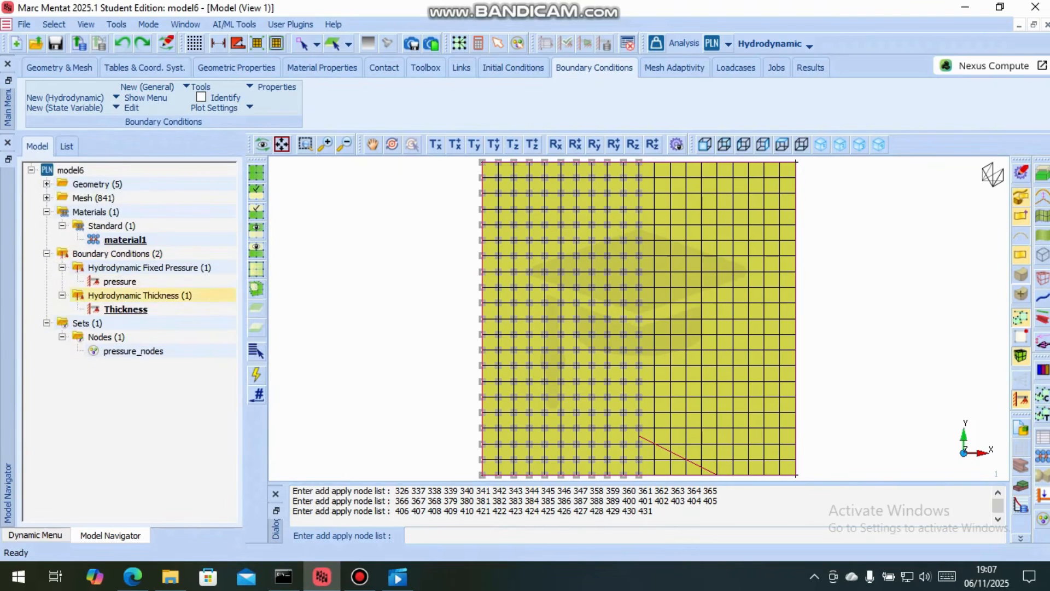
# Reopen the entrance thickness boundary condition and set its thickness to 20e-6 m
pyautogui.doubleClick(126, 309)
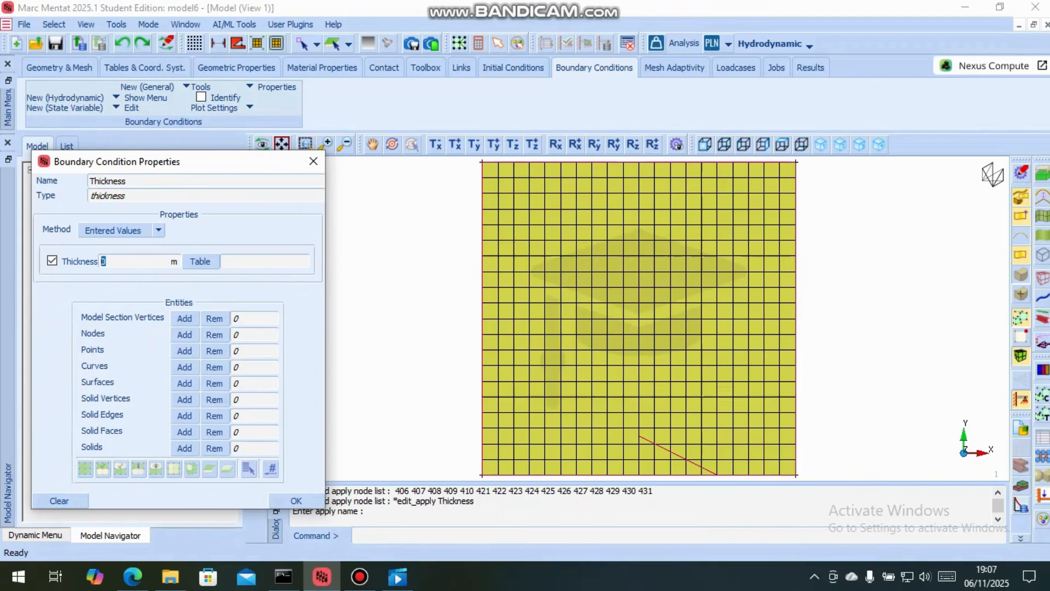
pyautogui.write('20e')
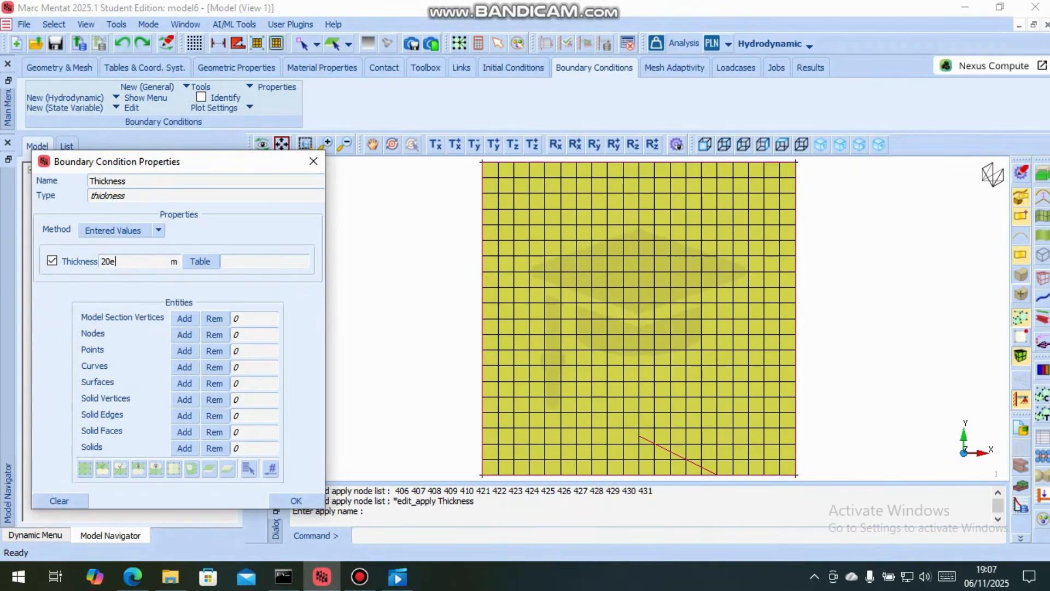
pyautogui.write('-6')
# Apply the entrance thickness to all nodes in the left half of the mesh, including the vertical midline, and finish the condition
pyautogui.click(185, 335)
pyautogui.moveTo(474, 158); pyautogui.dragTo(643, 479)
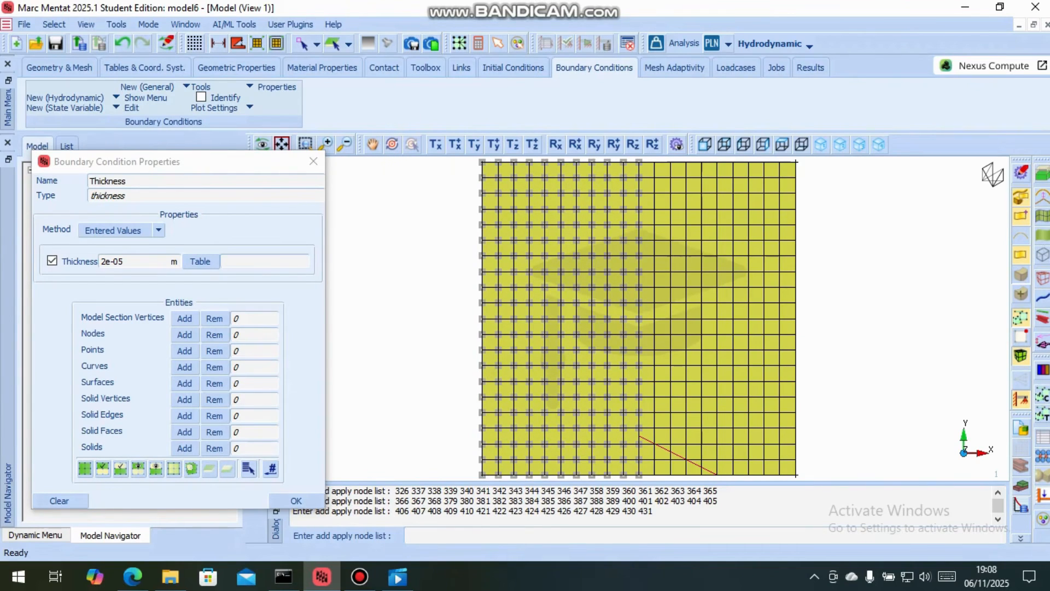
pyautogui.rightClick(643, 479)
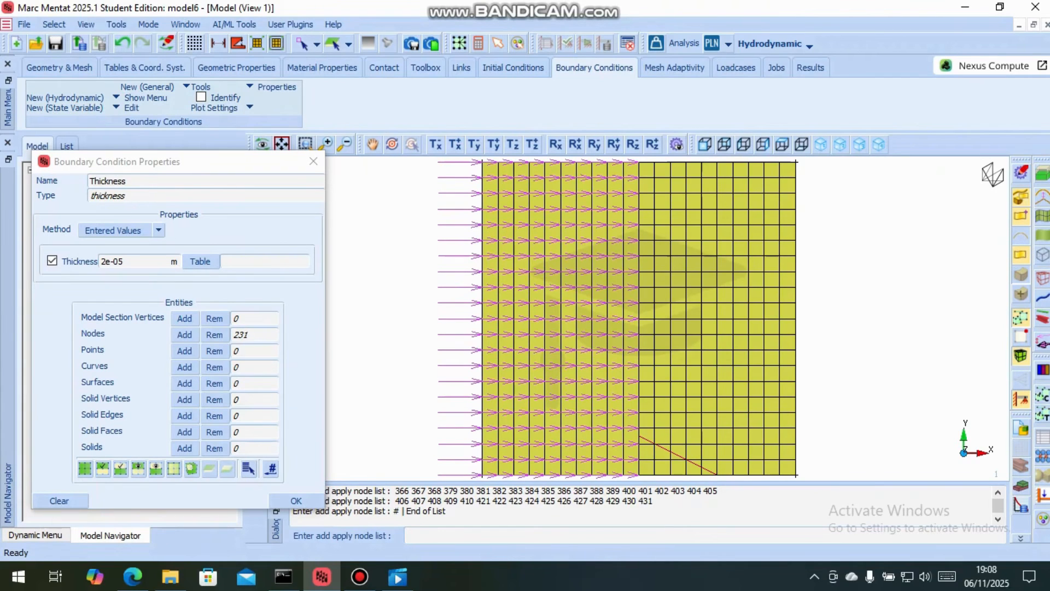
pyautogui.click(271, 469)
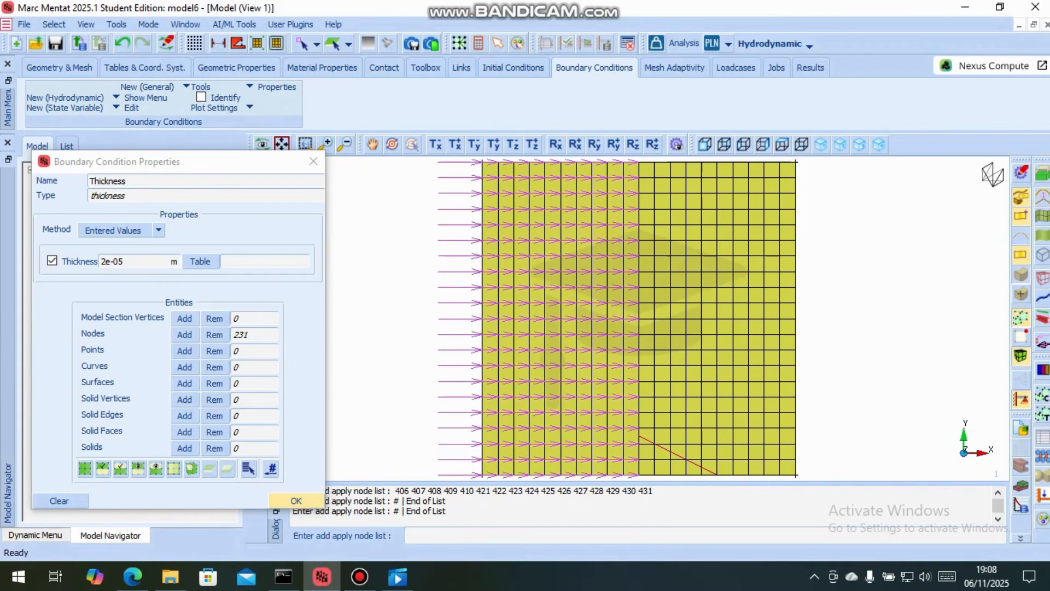
pyautogui.click(296, 500)
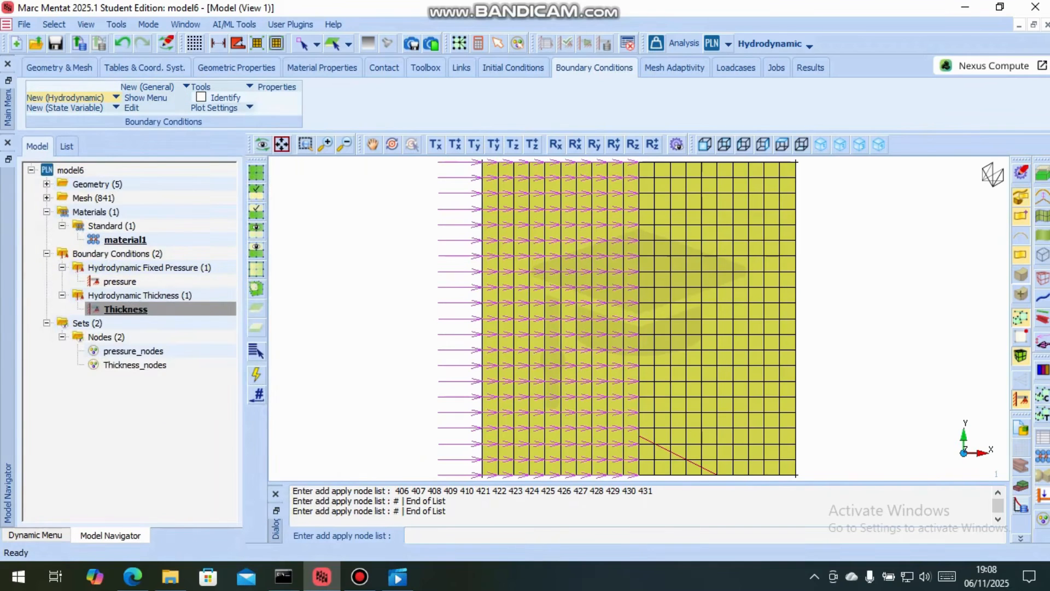
# Create a second hydrodynamic thickness boundary condition and name it "thickness at exit"
pyautogui.click(64, 97)
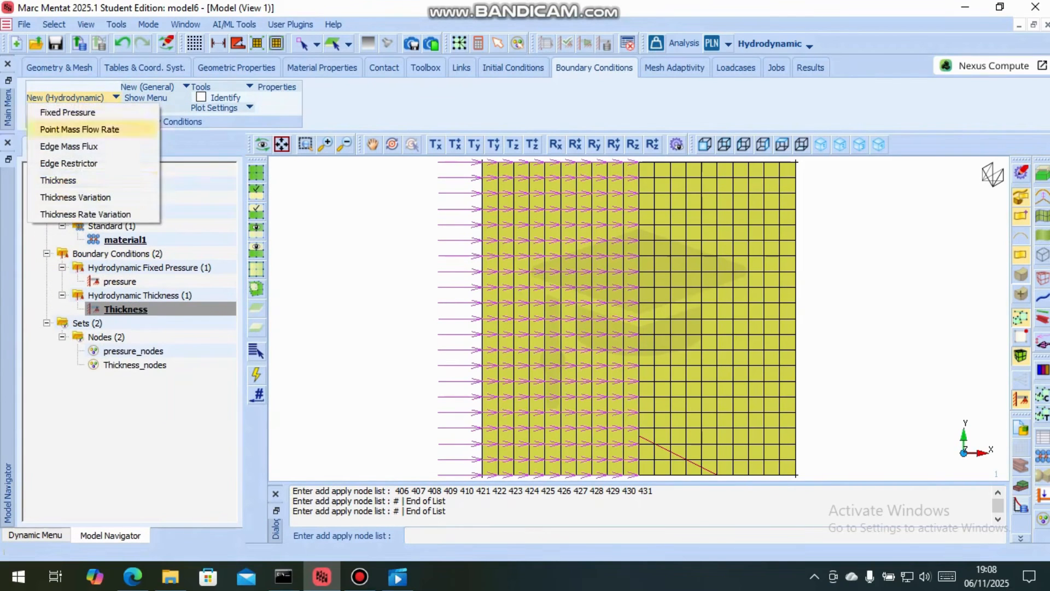
pyautogui.click(50, 180)
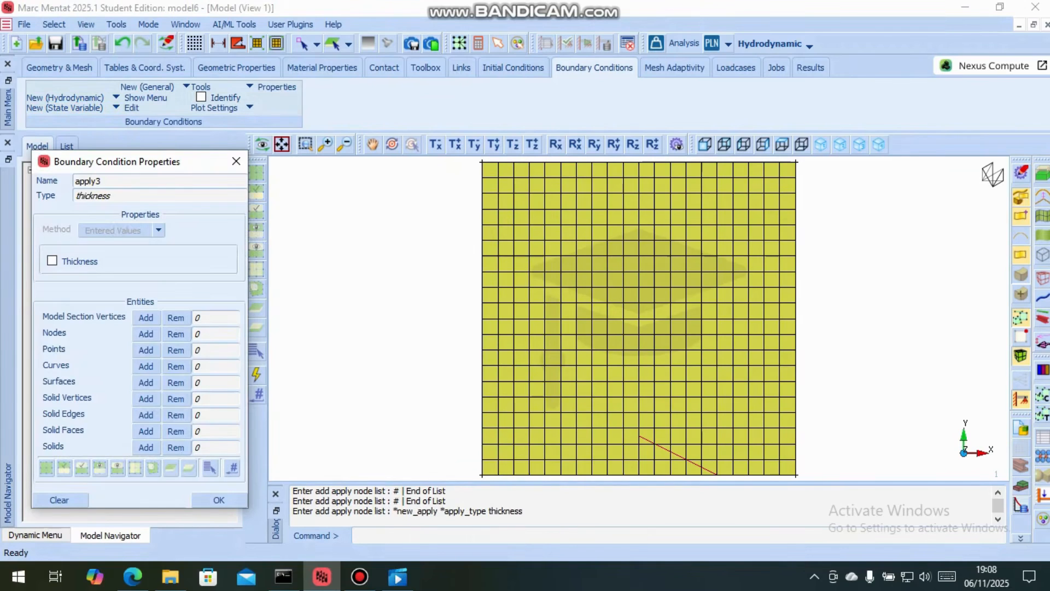
pyautogui.moveTo(110, 196); pyautogui.dragTo(84, 195)
pyautogui.click(85, 195)
pyautogui.press('BackSpace')
pyautogui.press('BackSpace')
pyautogui.press('BackSpace')
pyautogui.press('BackSpace')
pyautogui.press('BackSpace')
pyautogui.press('BackSpace')
pyautogui.write('thickness at exit')
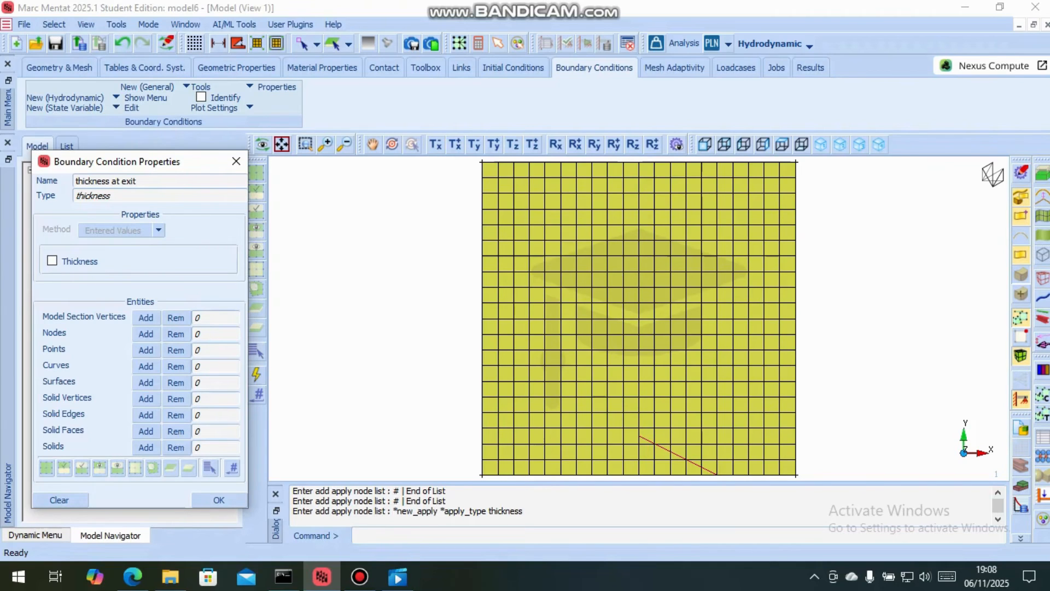
# Enable the thickness of the exit boundary condition and set it to 10e-6 m
pyautogui.click(53, 261)
pyautogui.doubleClick(104, 261)
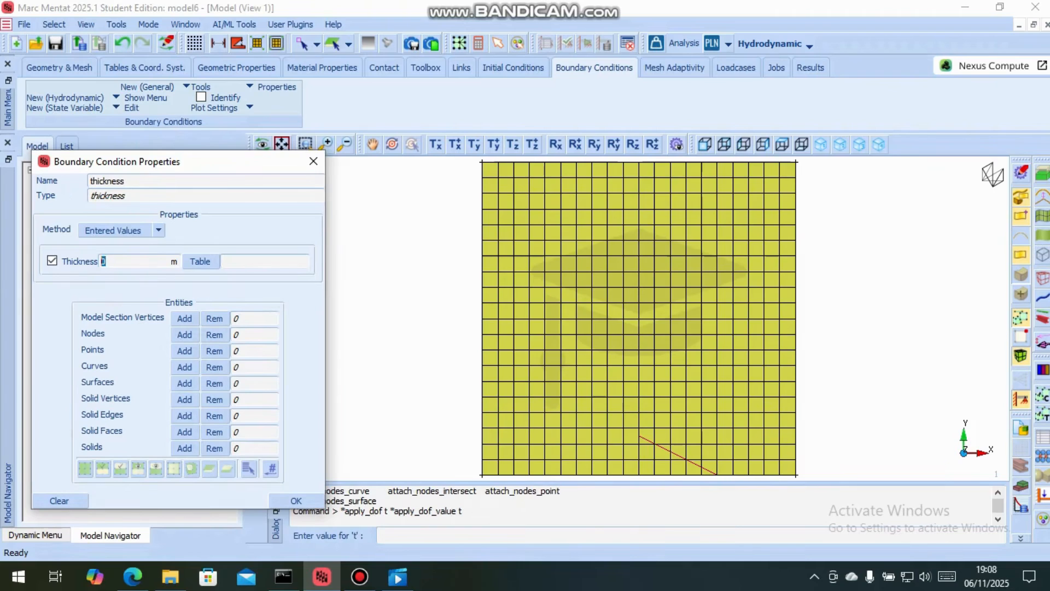
pyautogui.write('10e-6')
pyautogui.press('Return')
# Apply the exit thickness to all nodes in the right half of the mesh, excluding the vertical midline, and finish the condition
pyautogui.click(185, 334)
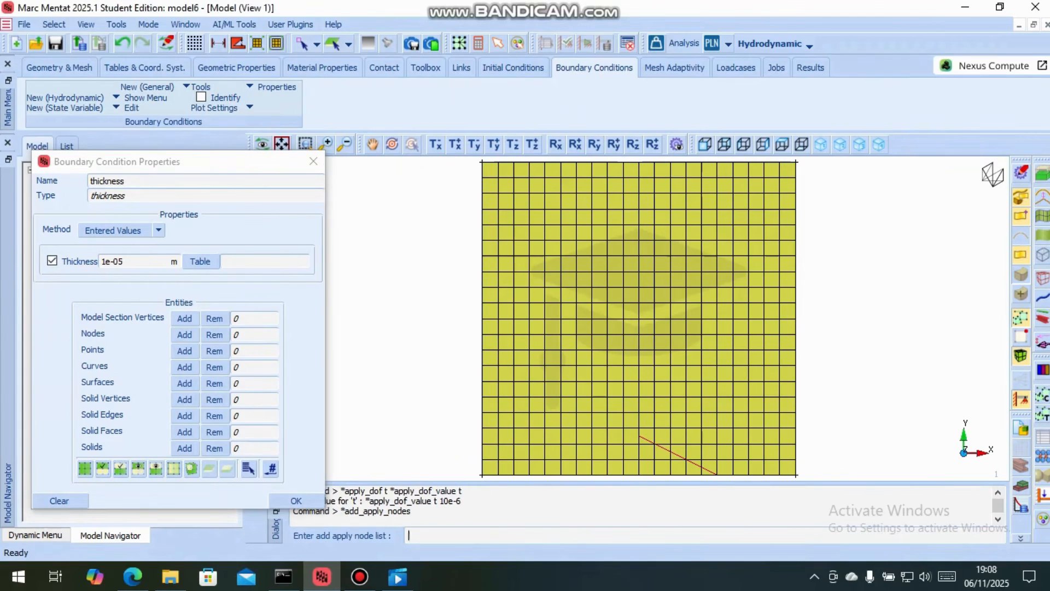
pyautogui.moveTo(726, 193); pyautogui.dragTo(648, 314)
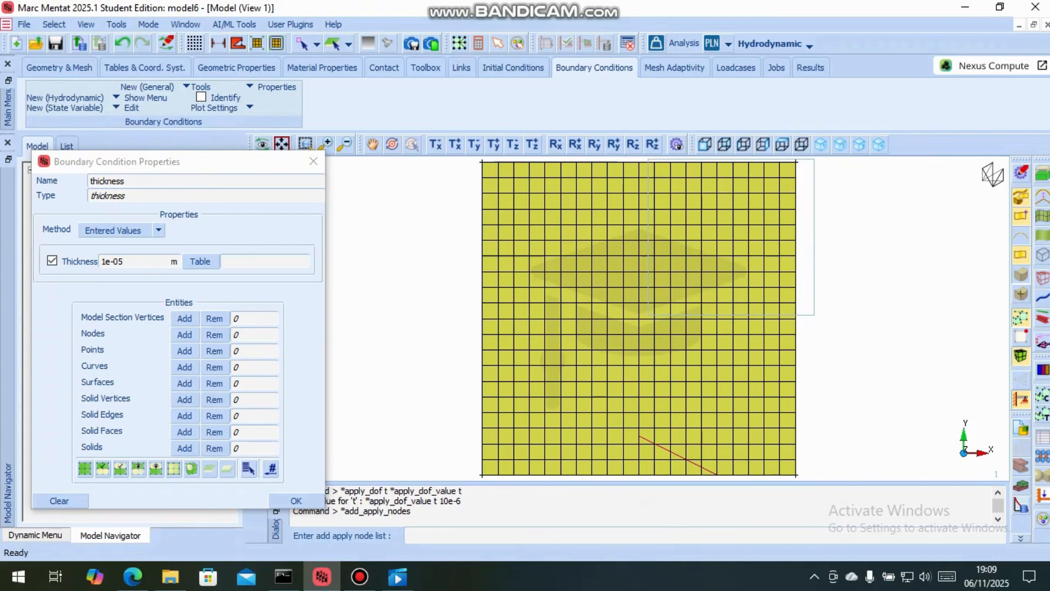
pyautogui.moveTo(814, 315); pyautogui.dragTo(813, 483)
pyautogui.rightClick(814, 479)
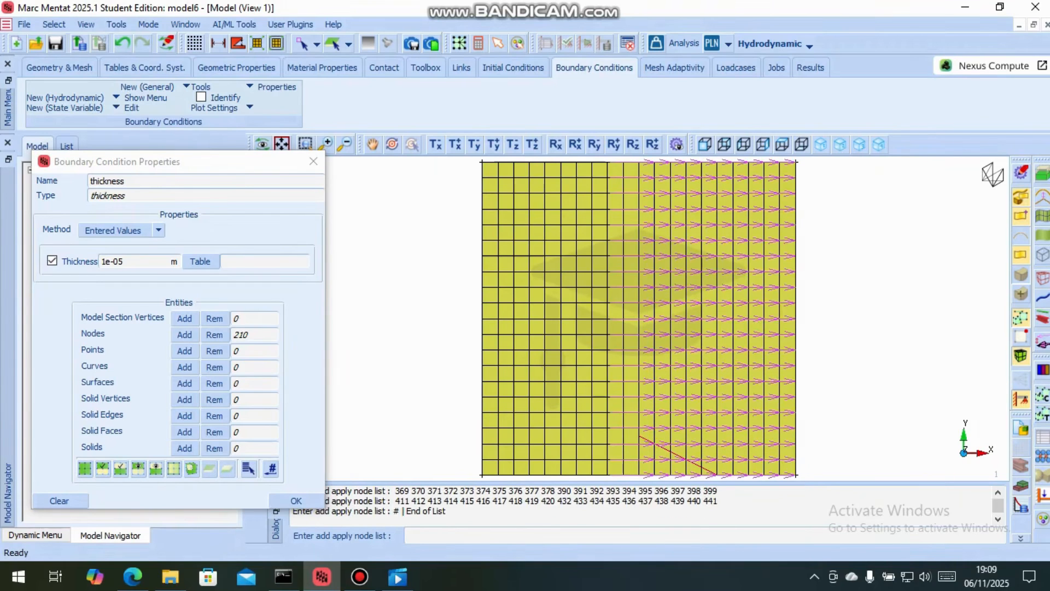
pyautogui.click(296, 500)
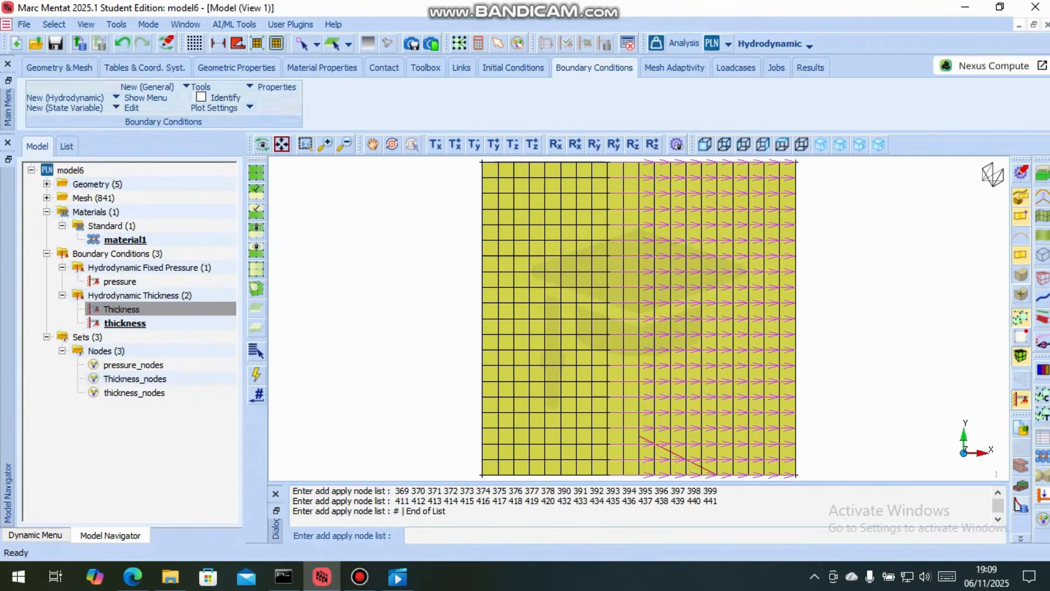
# Create a relative surface velocity state variable boundary condition and name it rel_surface_velocity
pyautogui.click(65, 107)
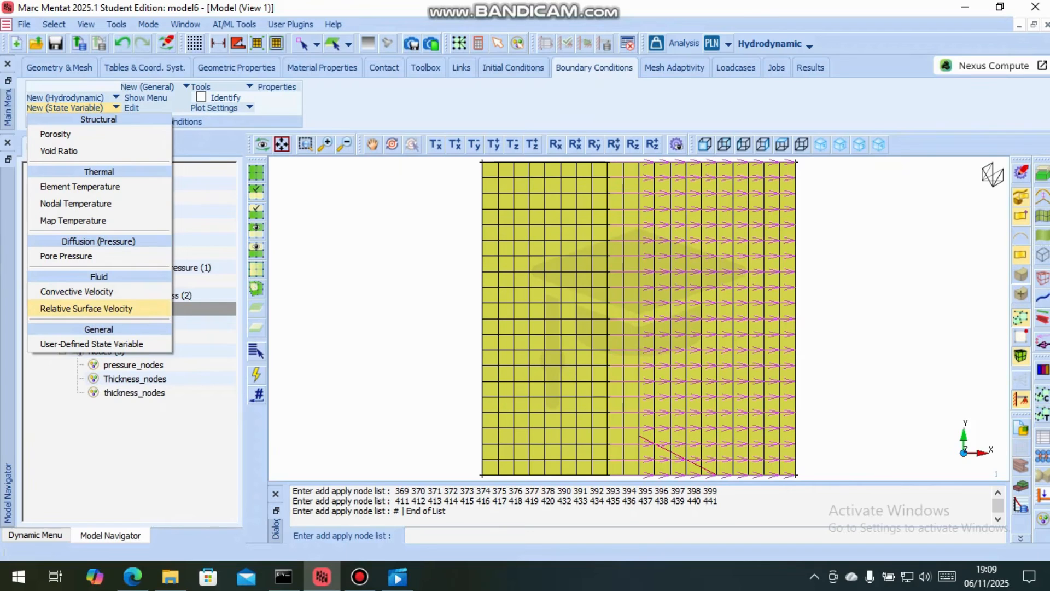
pyautogui.click(86, 308)
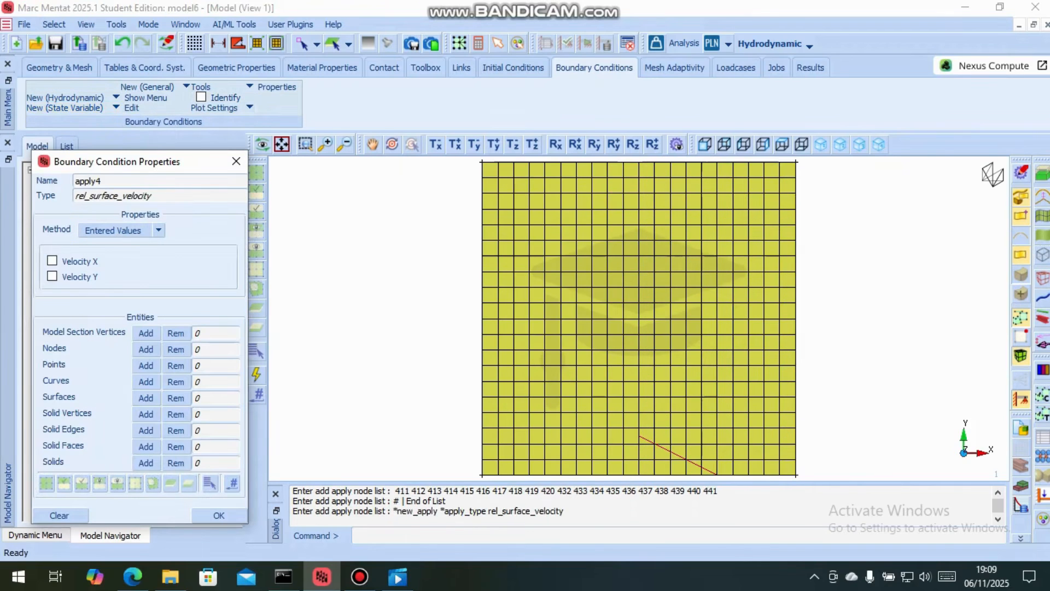
pyautogui.doubleClick(114, 195)
pyautogui.hotkey('ctrl', 'c')
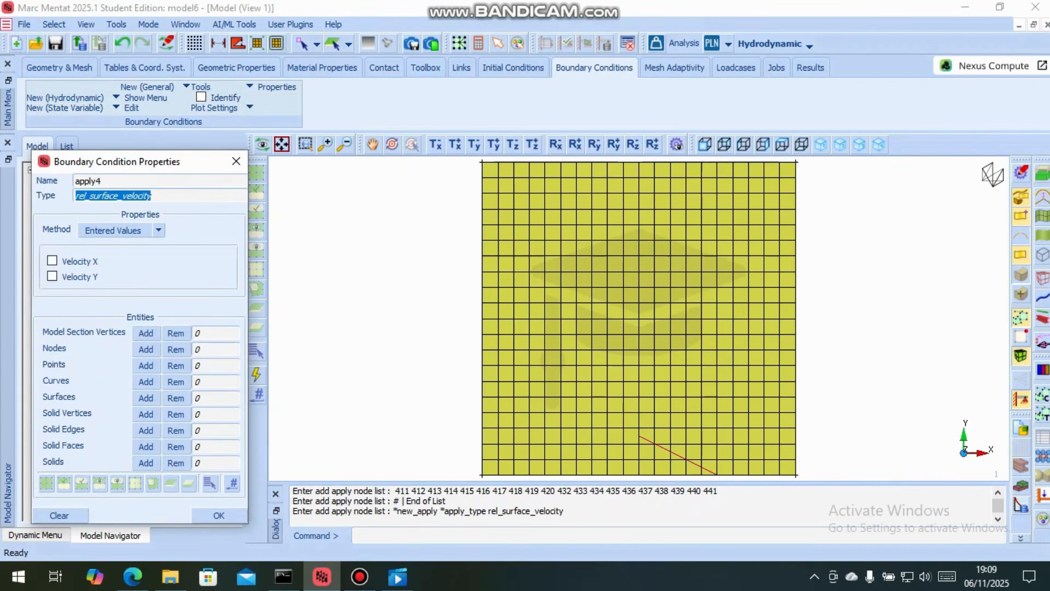
pyautogui.rightClick(127, 196)
pyautogui.click(153, 200)
pyautogui.moveTo(102, 181); pyautogui.dragTo(76, 181)
pyautogui.rightClick(80, 181)
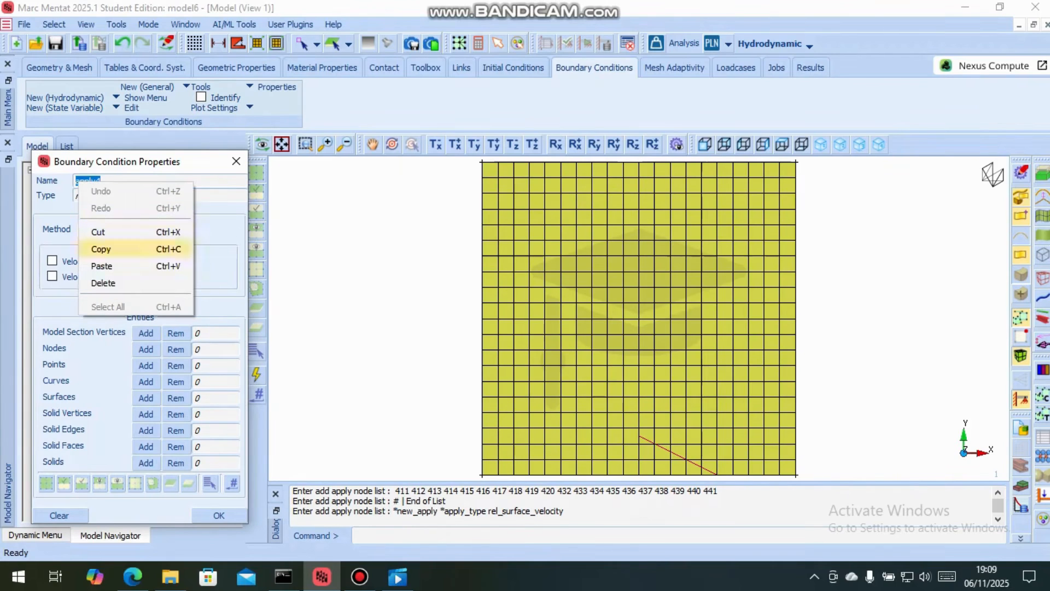
pyautogui.click(109, 265)
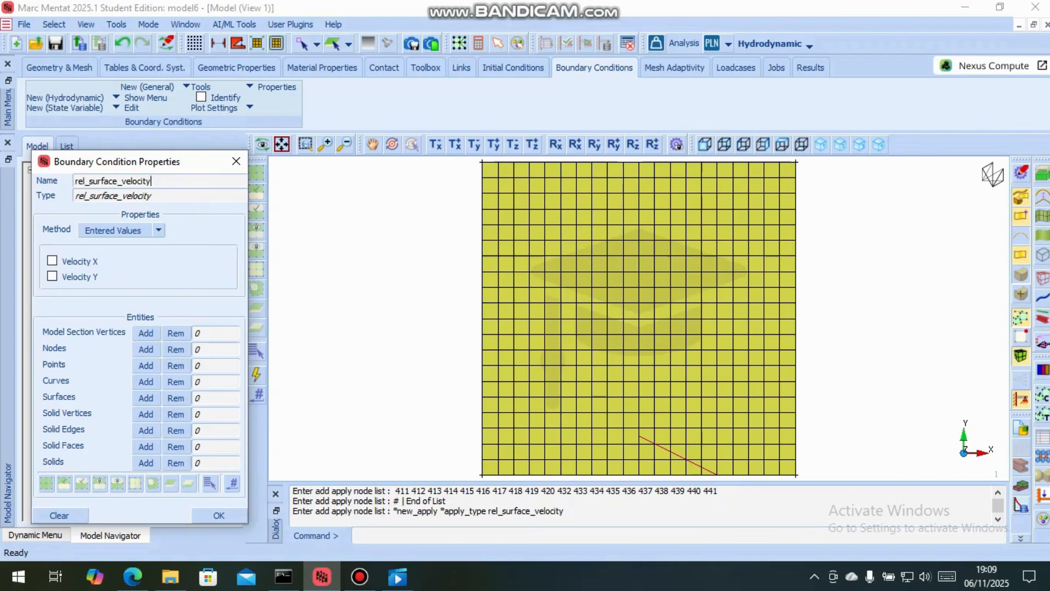
pyautogui.press('Return')
# Enable the X velocity and set it to 2 m/s, checking it against the wall speed in the problem sheet
pyautogui.click(53, 261)
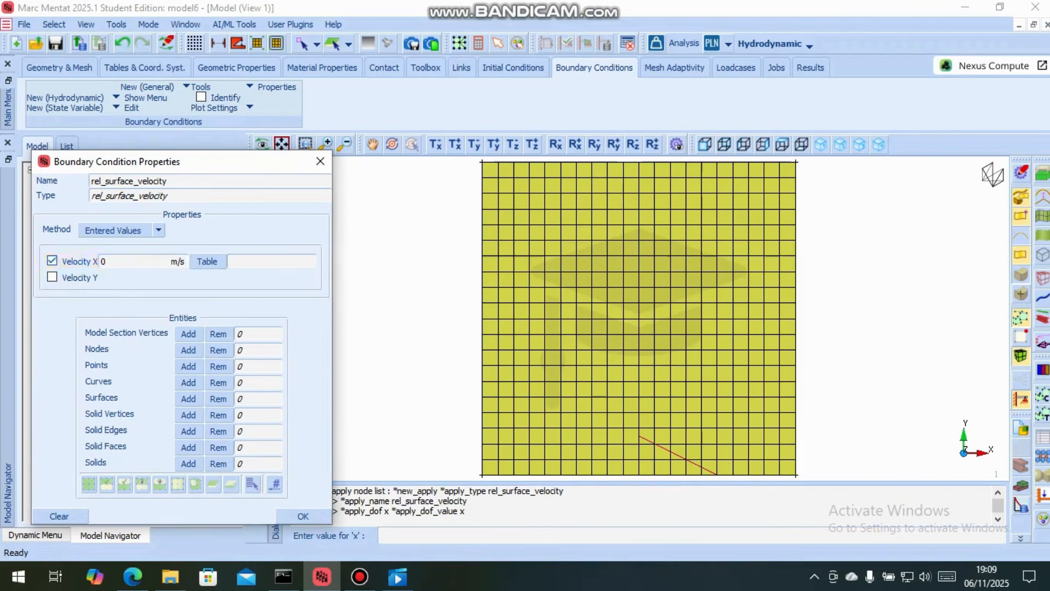
pyautogui.doubleClick(103, 261)
pyautogui.write('2')
pyautogui.click(132, 576)
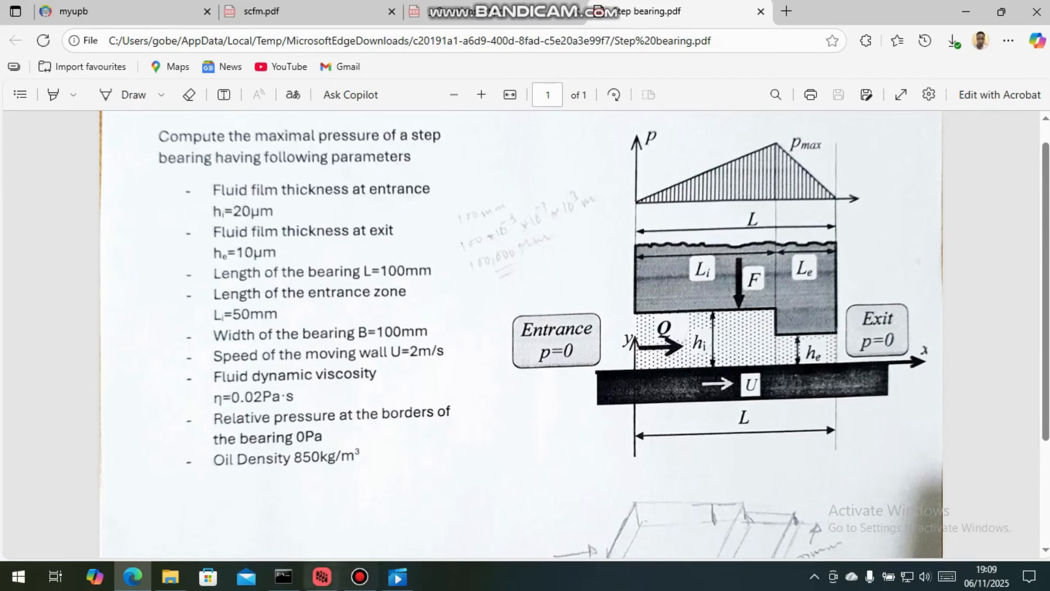
pyautogui.click(321, 576)
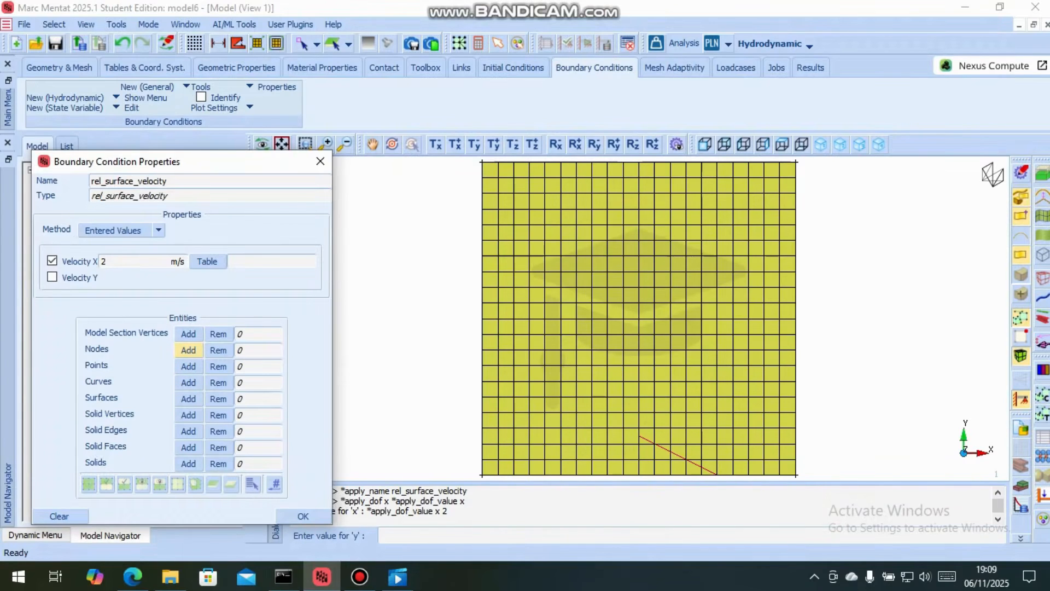
# Apply the relative surface velocity to all existing nodes of the mesh and finish the condition
pyautogui.click(188, 350)
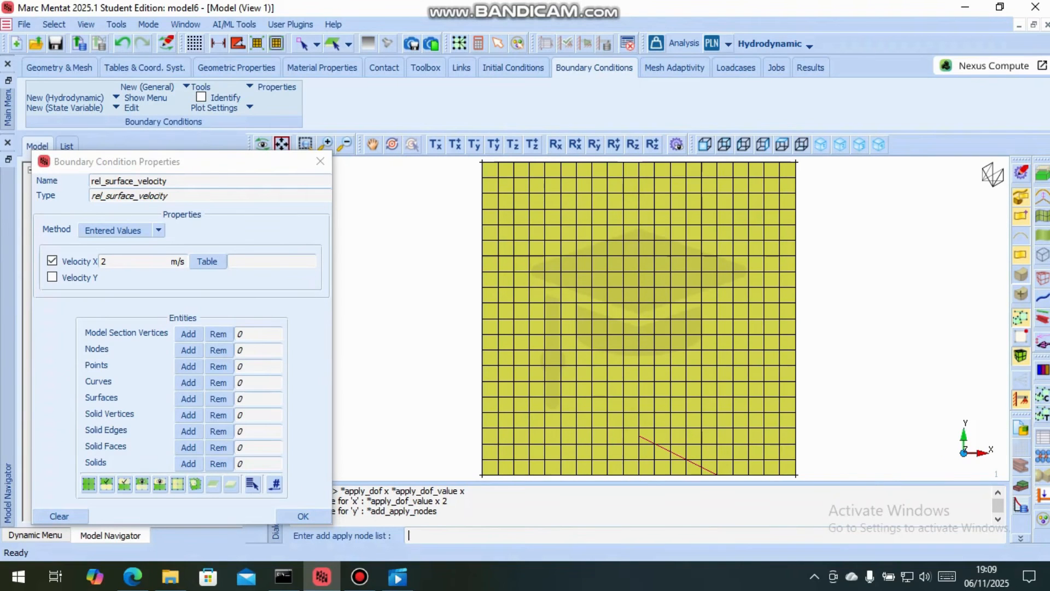
pyautogui.click(89, 484)
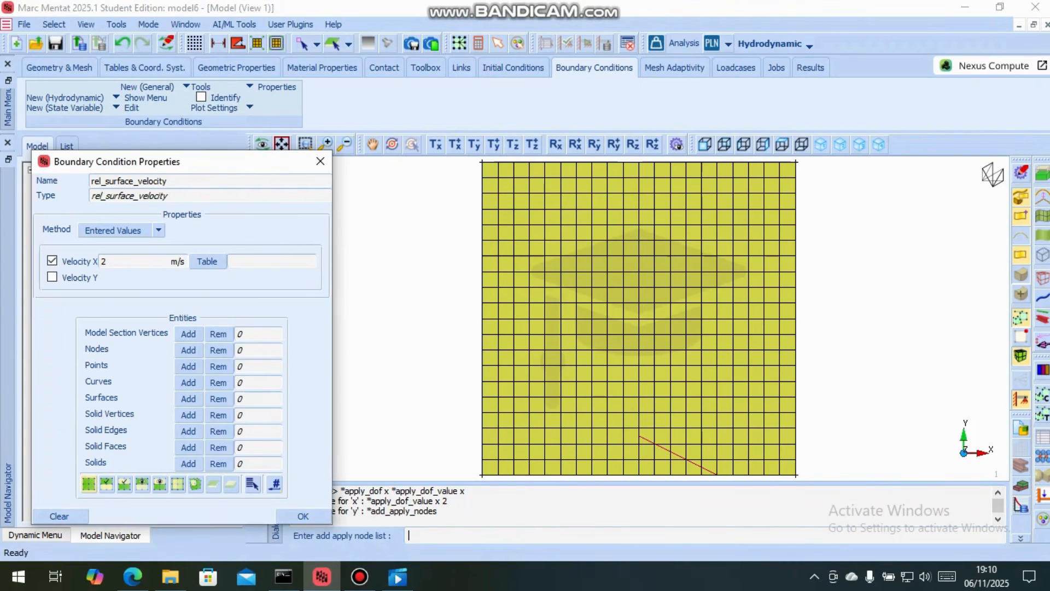
pyautogui.click(274, 484)
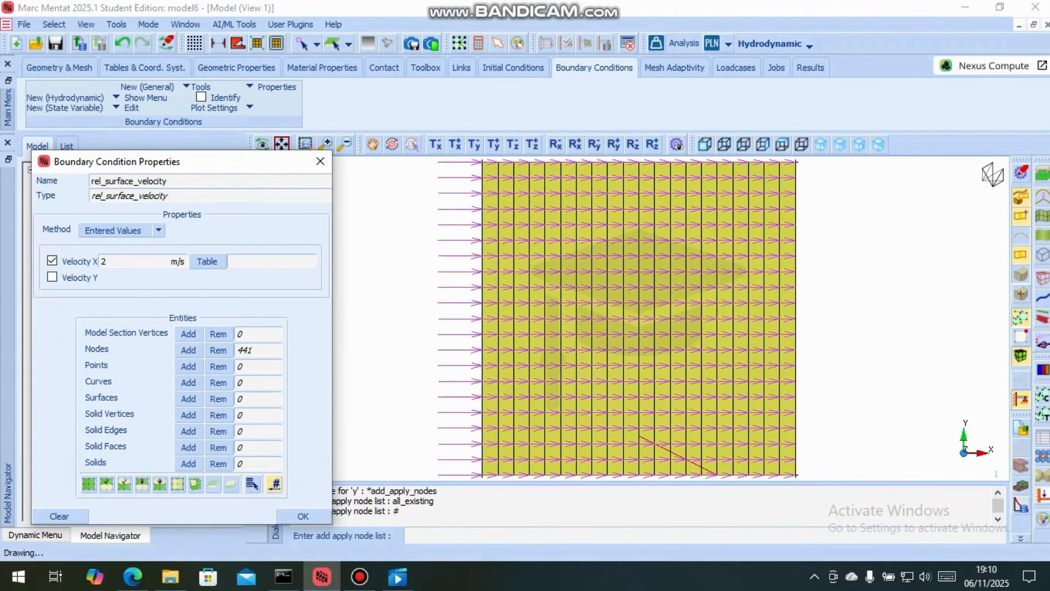
pyautogui.click(303, 515)
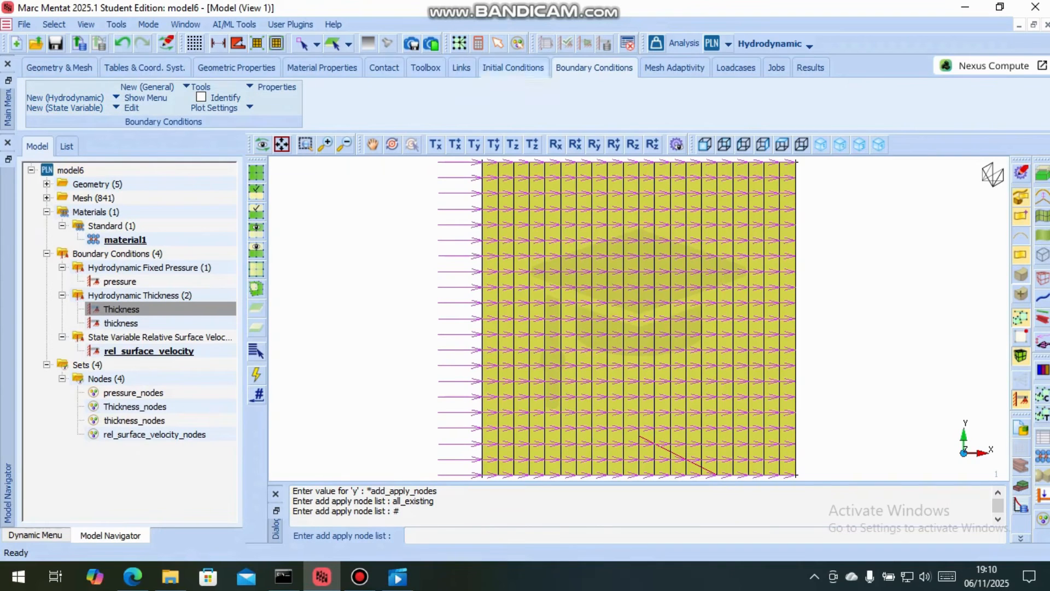
# Create a steady state loadcase named SB, review its applied loads and accept it
pyautogui.click(736, 67)
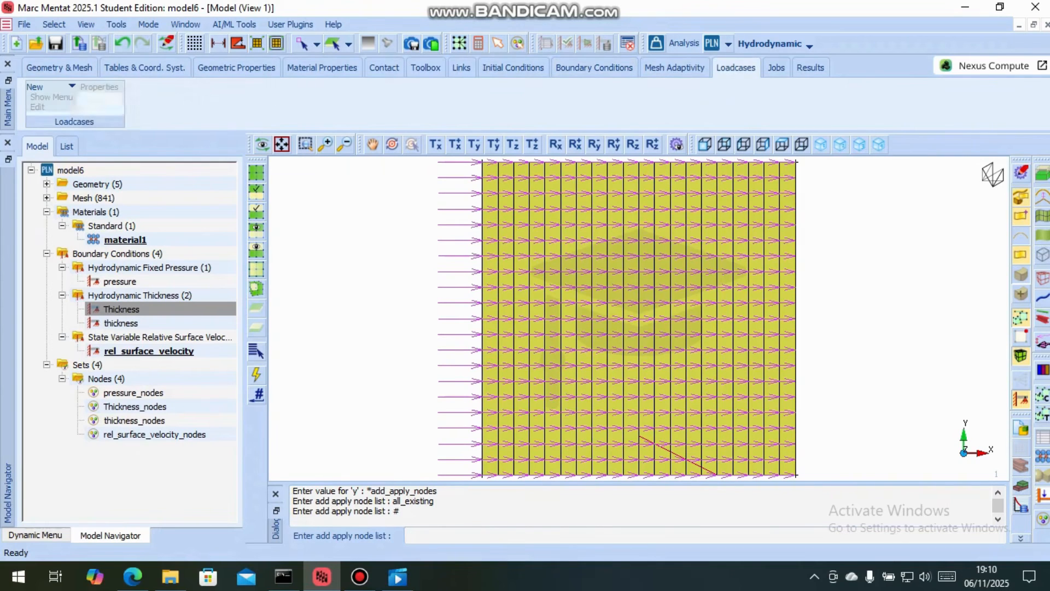
pyautogui.click(38, 86)
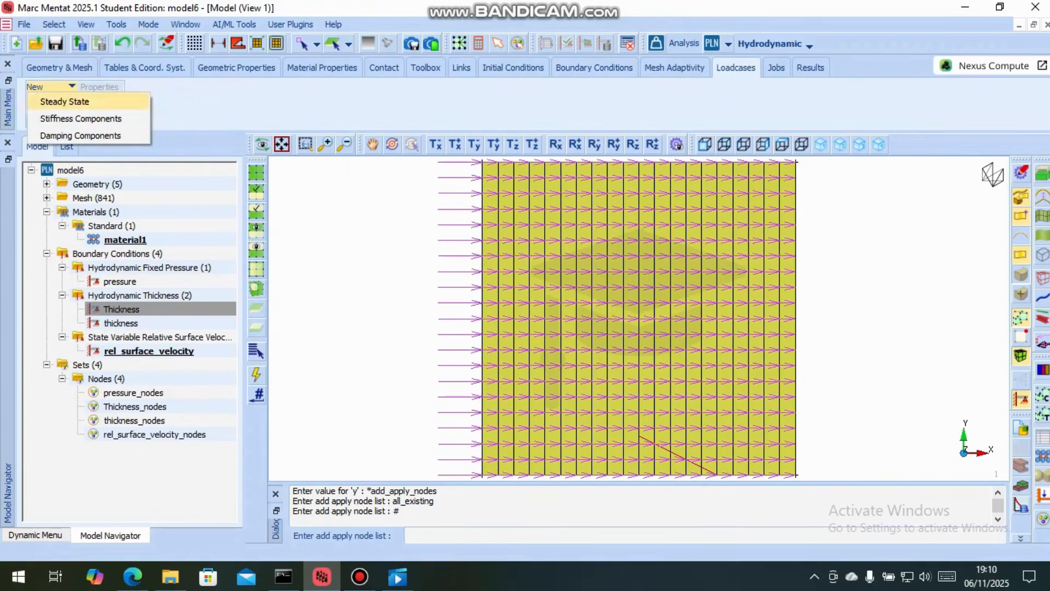
pyautogui.click(65, 102)
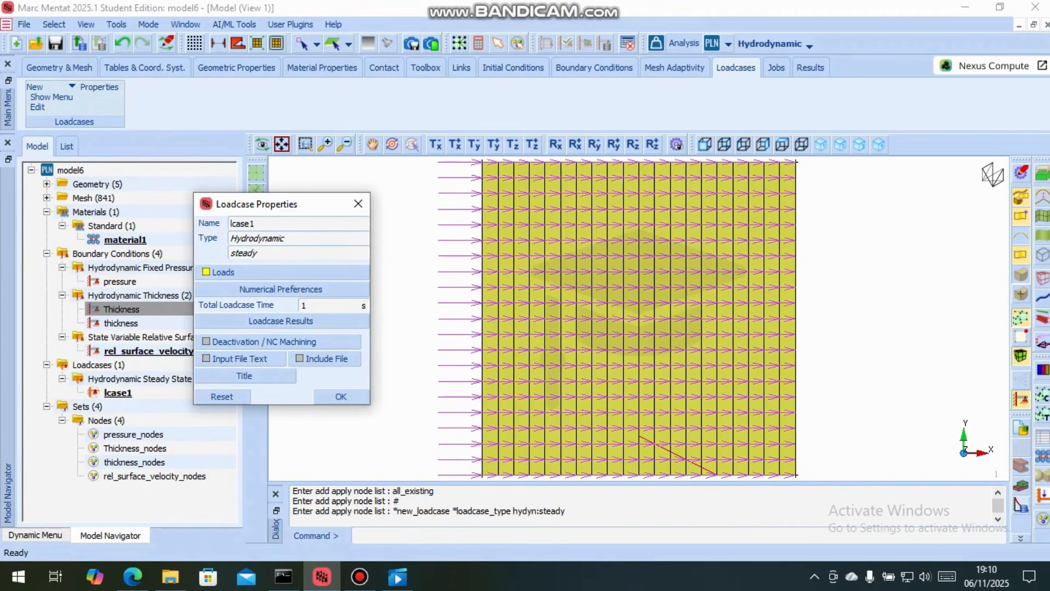
pyautogui.moveTo(255, 223); pyautogui.dragTo(231, 223)
pyautogui.write('SB')
pyautogui.click(240, 272)
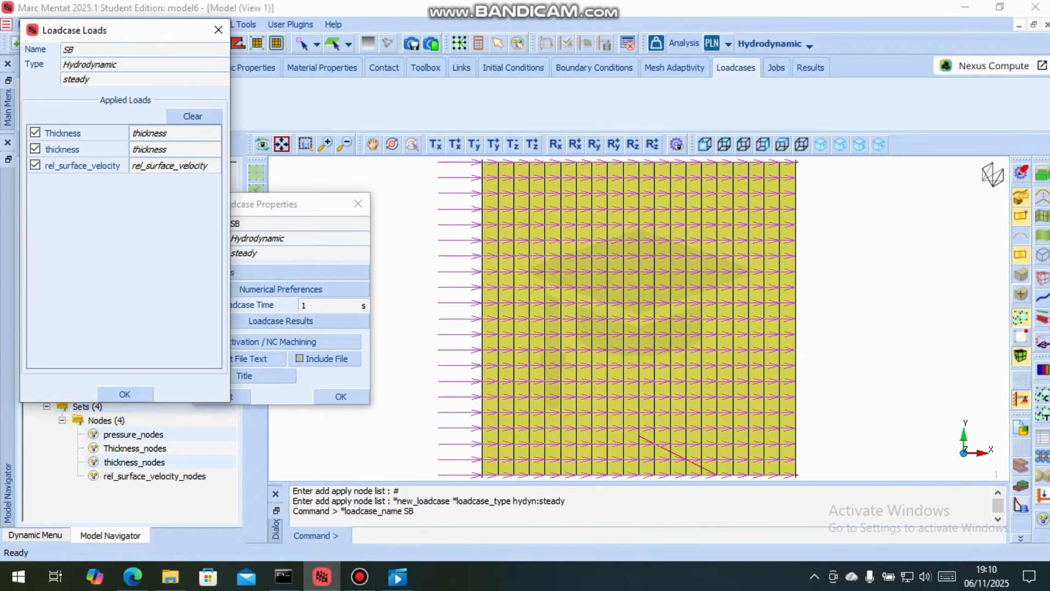
pyautogui.click(125, 393)
pyautogui.click(340, 395)
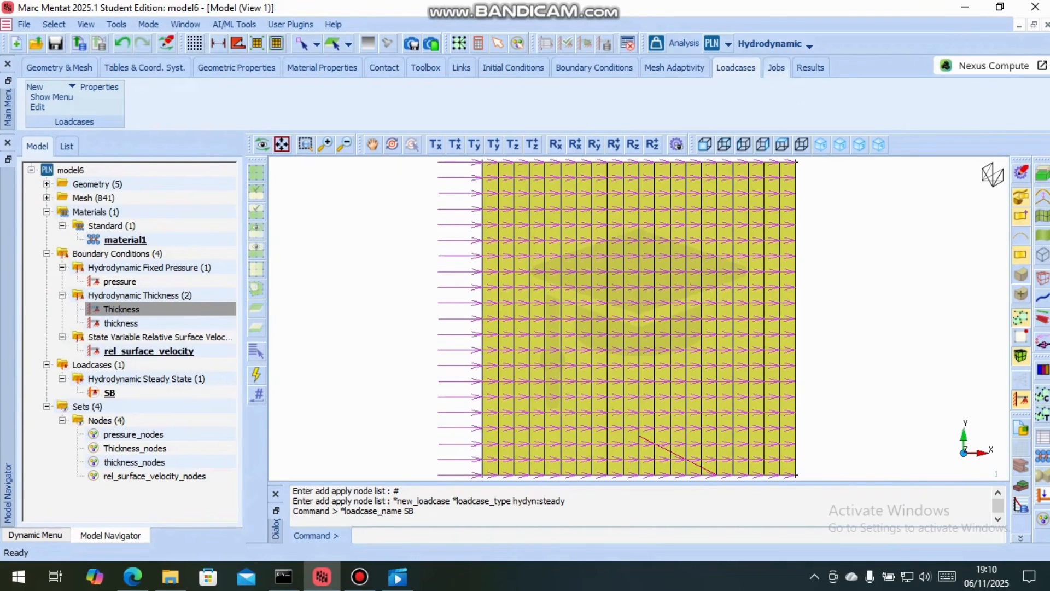
# Create a hydrodynamic job and add the SB loadcase to it
pyautogui.click(775, 67)
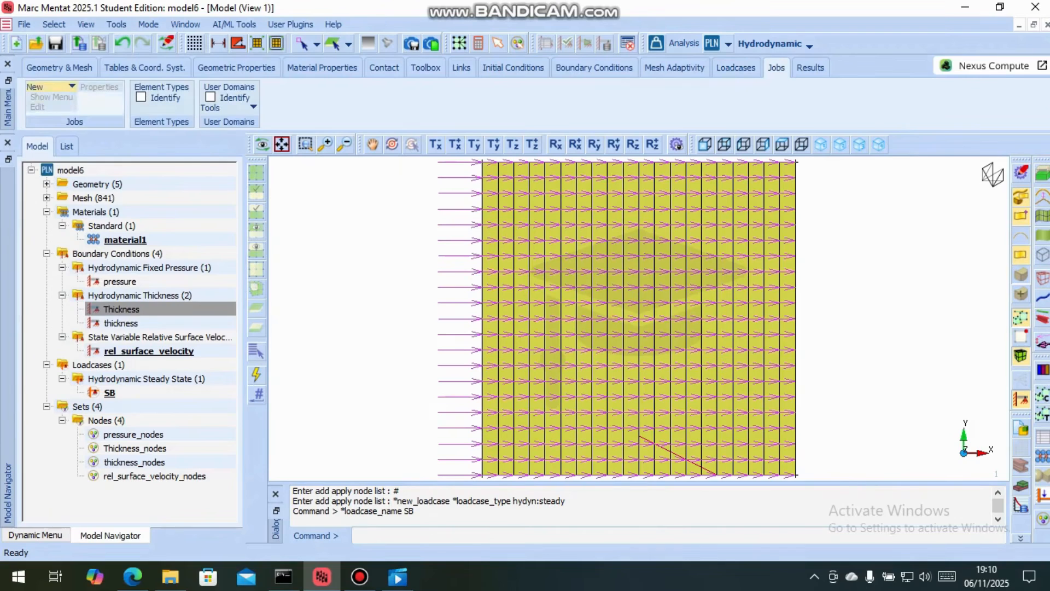
pyautogui.click(49, 87)
pyautogui.click(77, 66)
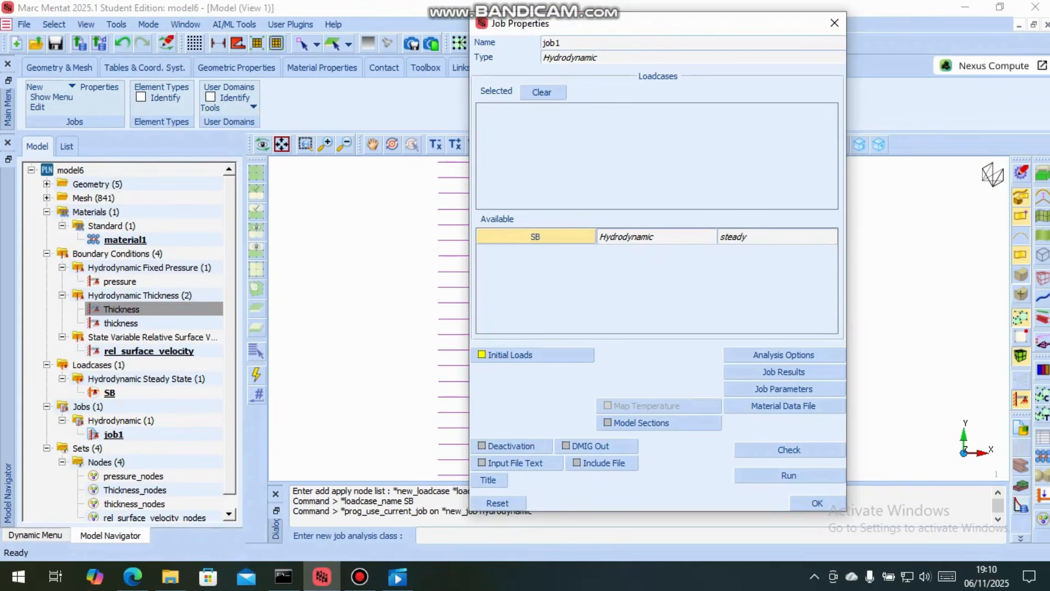
pyautogui.click(535, 237)
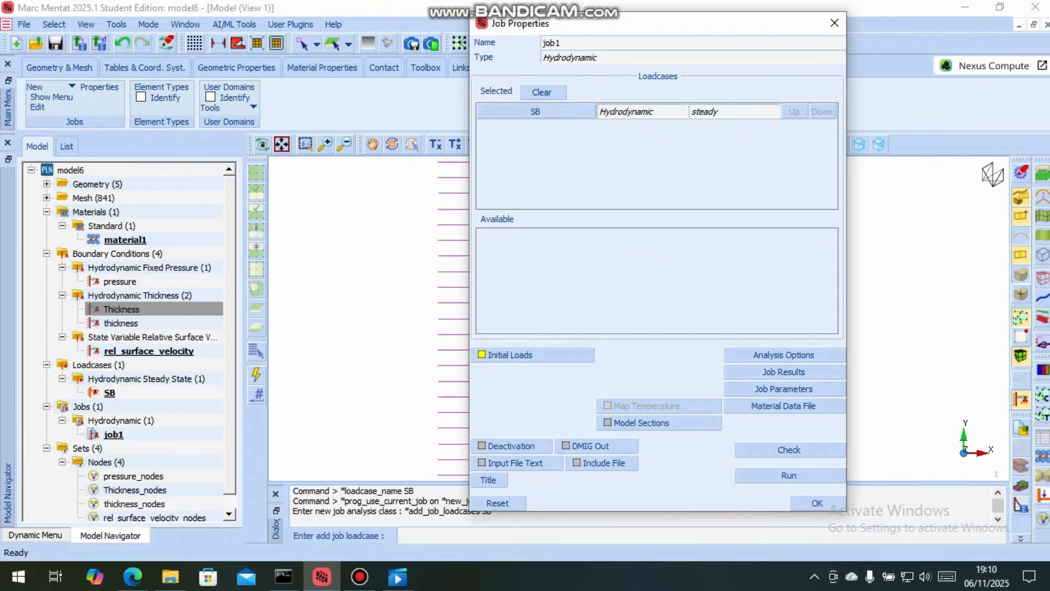
# Review which boundary conditions are active in the job's initial loads
pyautogui.click(533, 354)
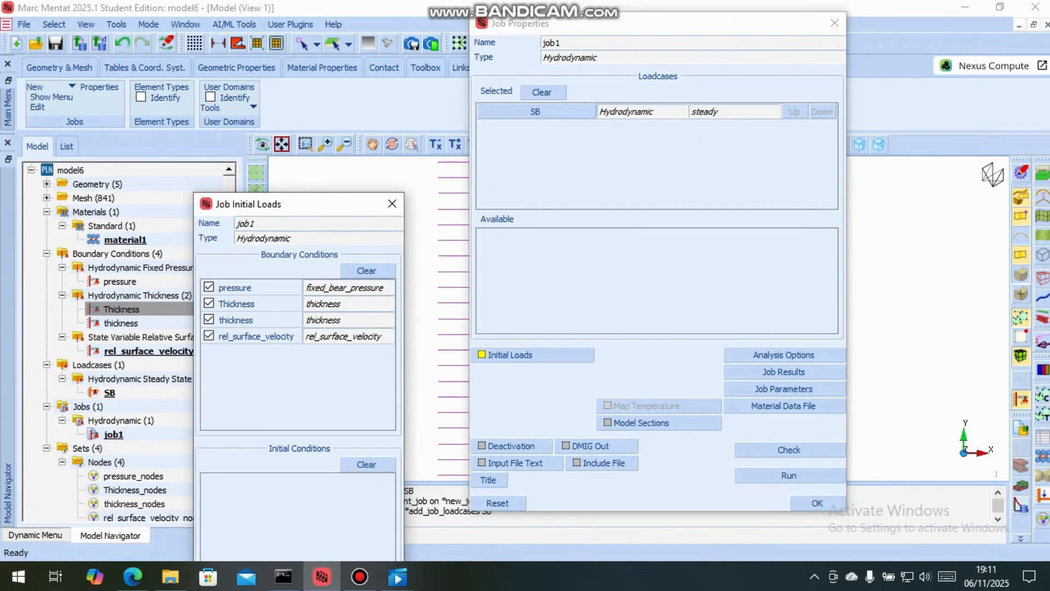
pyautogui.moveTo(301, 203); pyautogui.dragTo(312, 11)
pyautogui.click(309, 452)
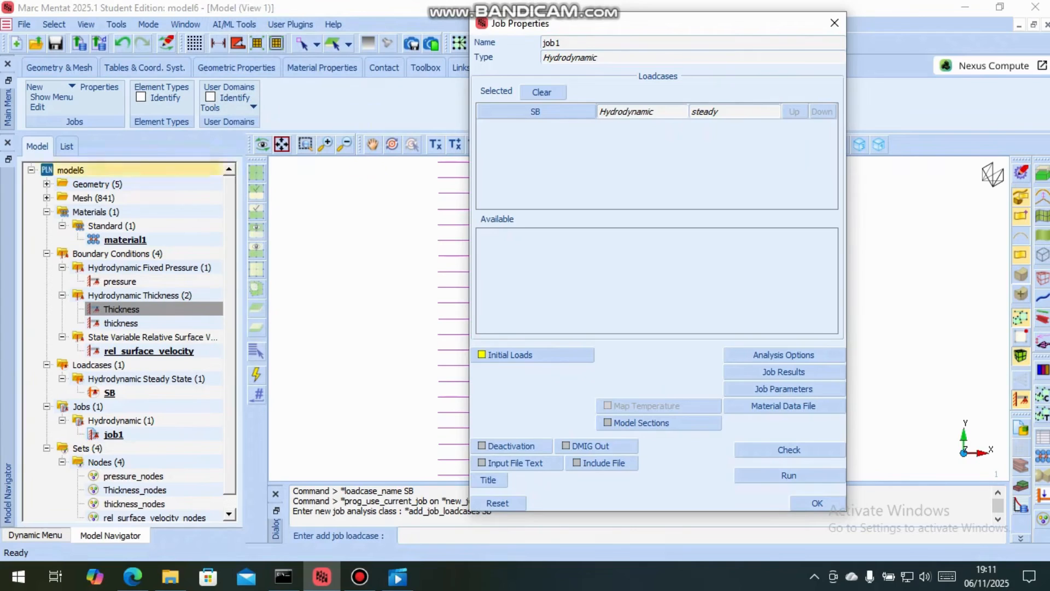
pyautogui.scroll(-1, 126, 213)
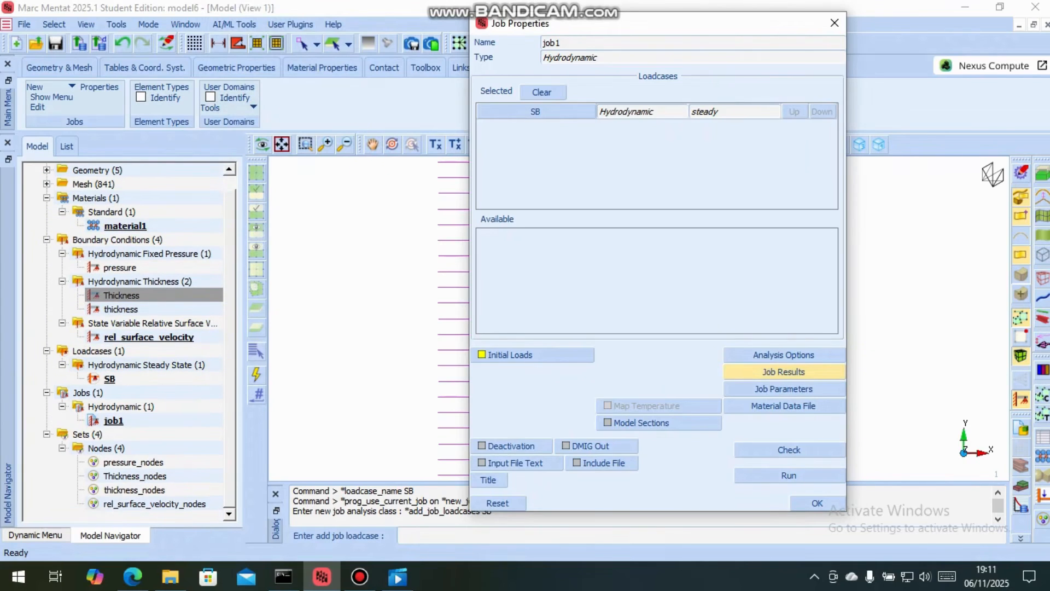
# Add Pressure (Integration Point) to the job's element result quantities and recheck the selection
pyautogui.click(783, 372)
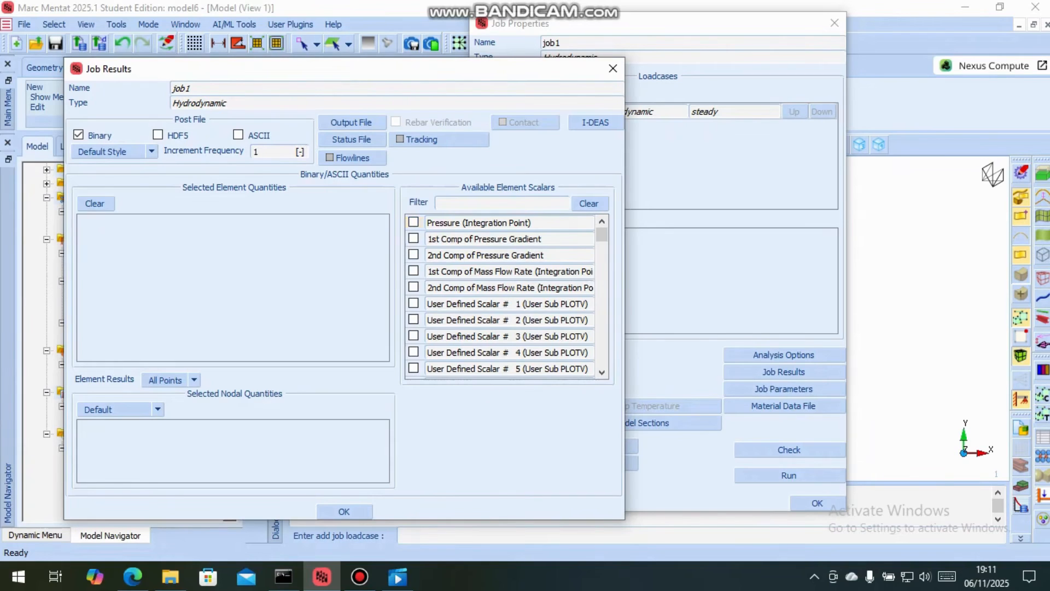
pyautogui.click(414, 222)
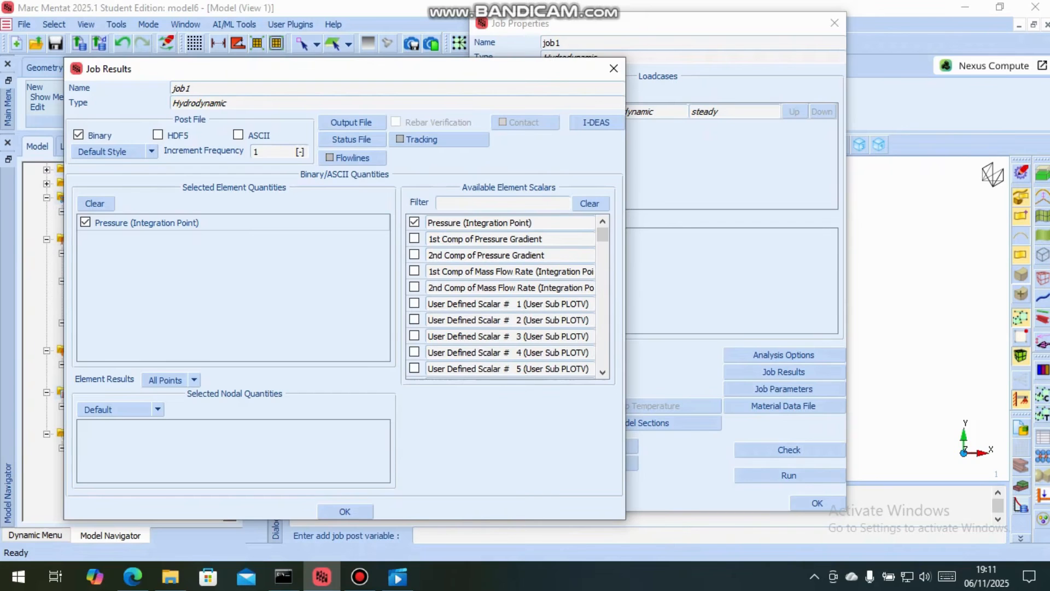
pyautogui.click(345, 511)
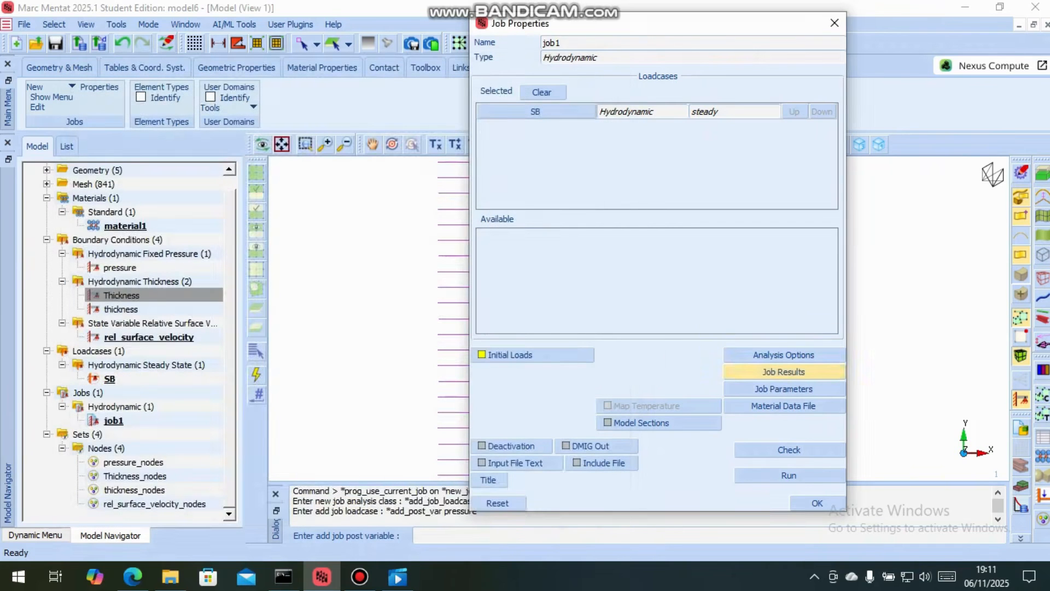
pyautogui.click(783, 371)
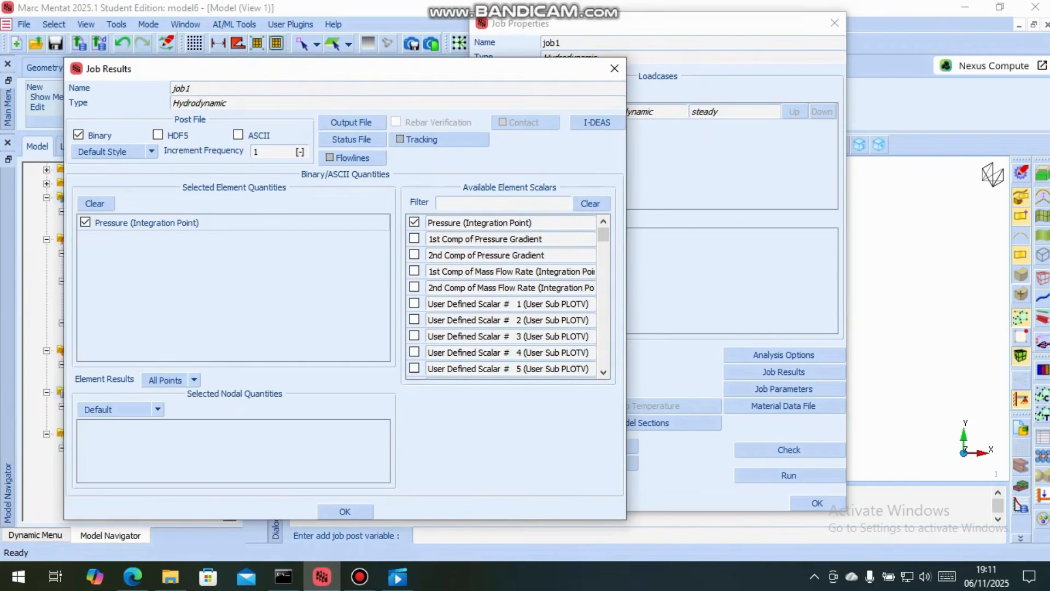
pyautogui.click(345, 511)
# Set the job's Marc input file style to Old and run the job check
pyautogui.click(783, 389)
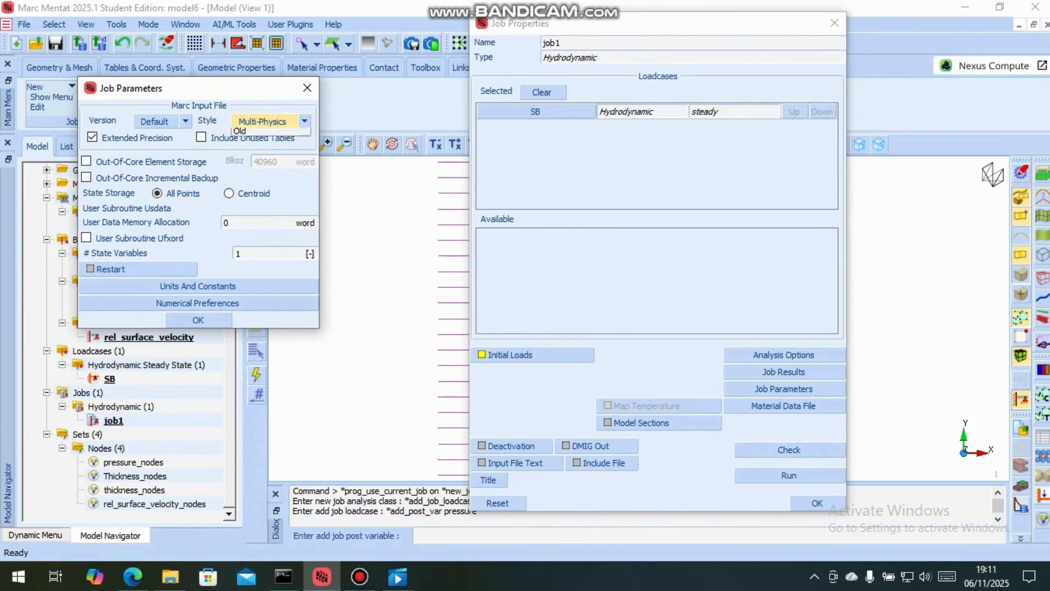
pyautogui.click(268, 121)
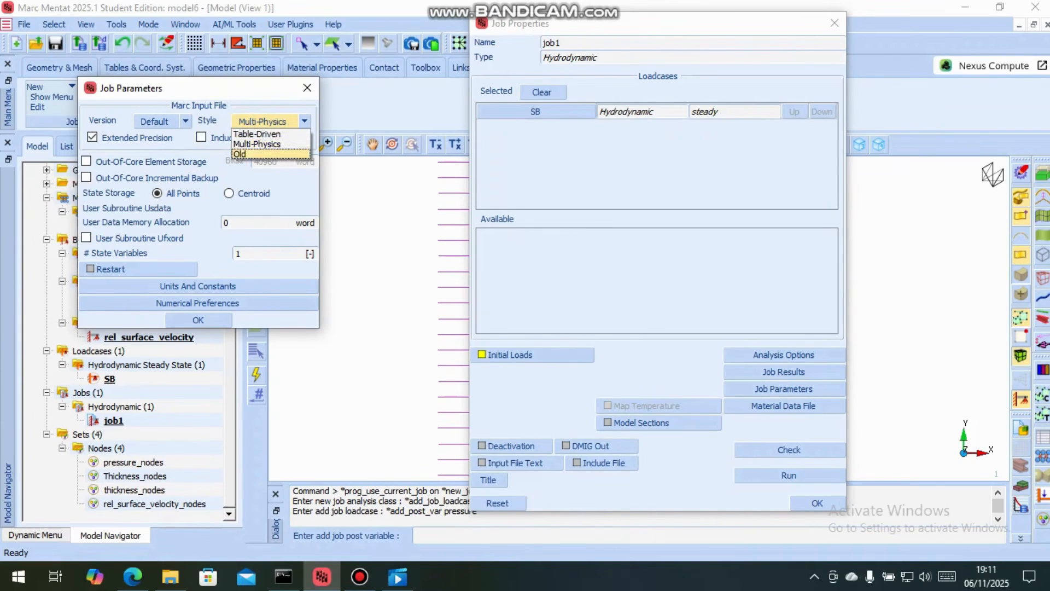
pyautogui.click(241, 154)
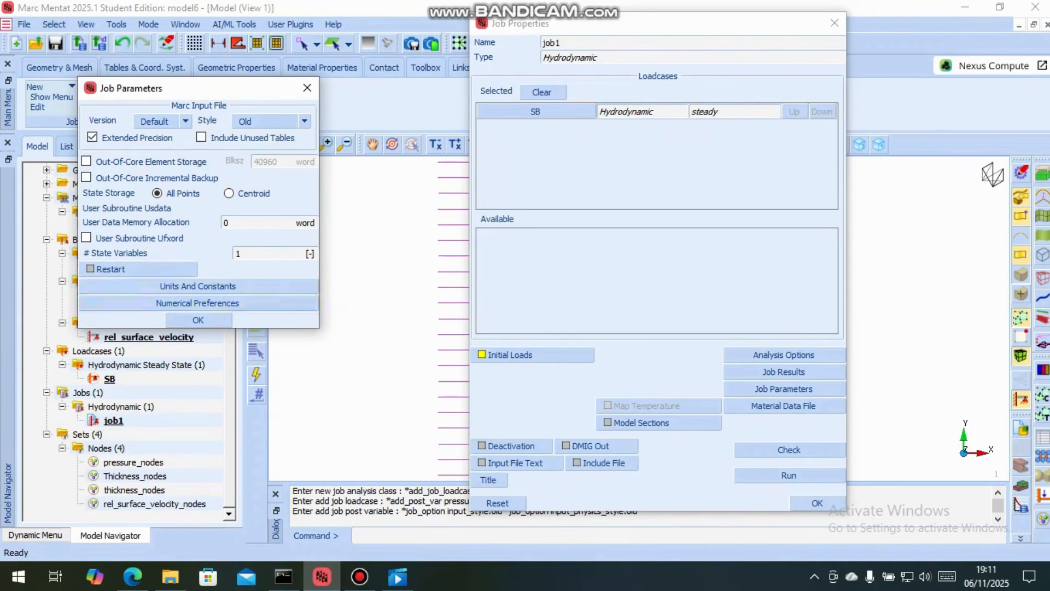
pyautogui.click(198, 320)
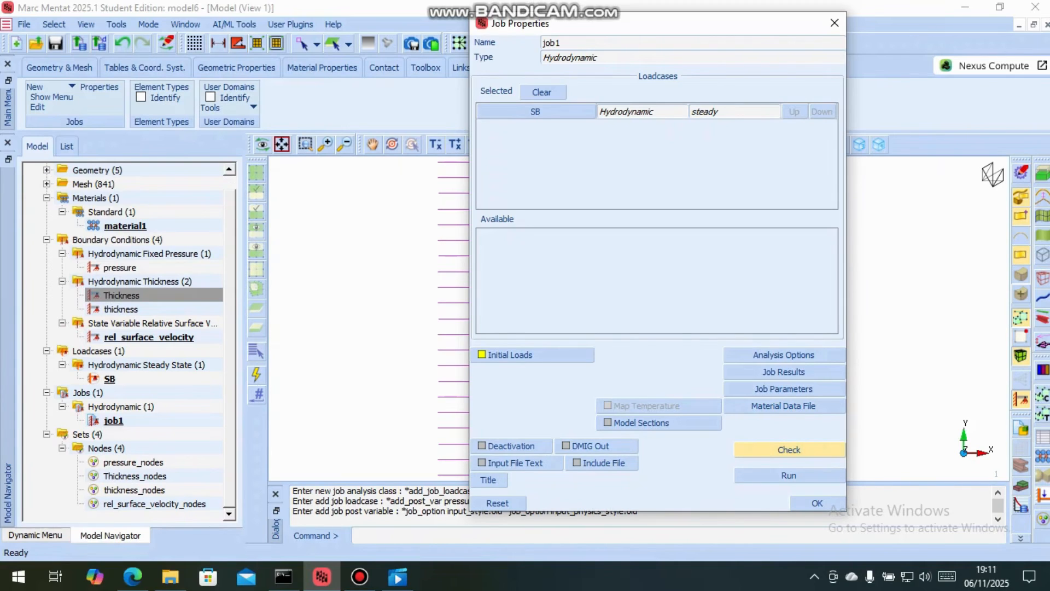
pyautogui.click(789, 449)
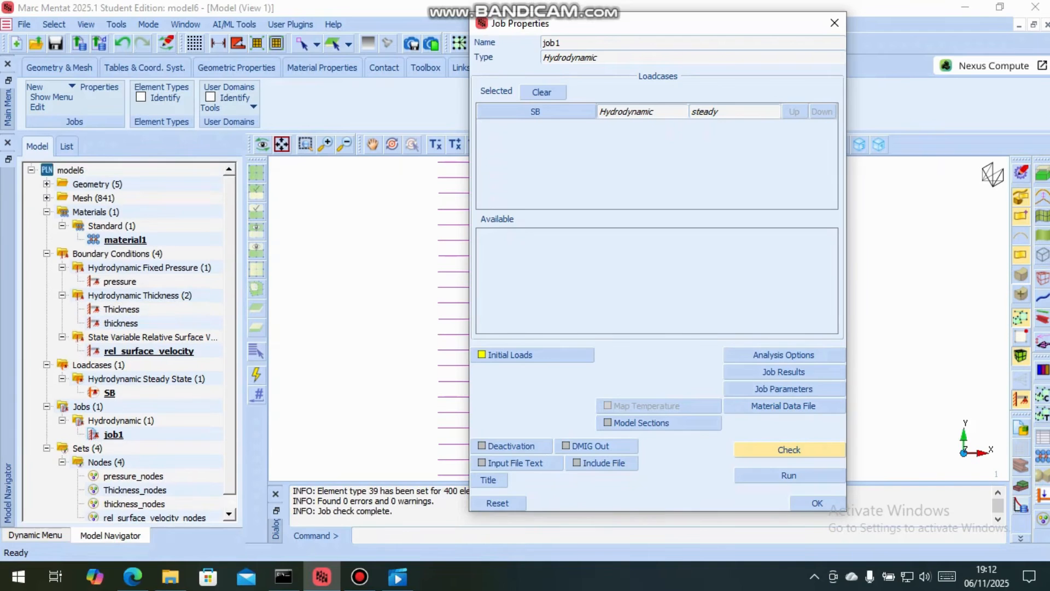
# Submit job1 for analysis and read its exit message once the run is complete
pyautogui.moveTo(601, 23); pyautogui.dragTo(738, 42)
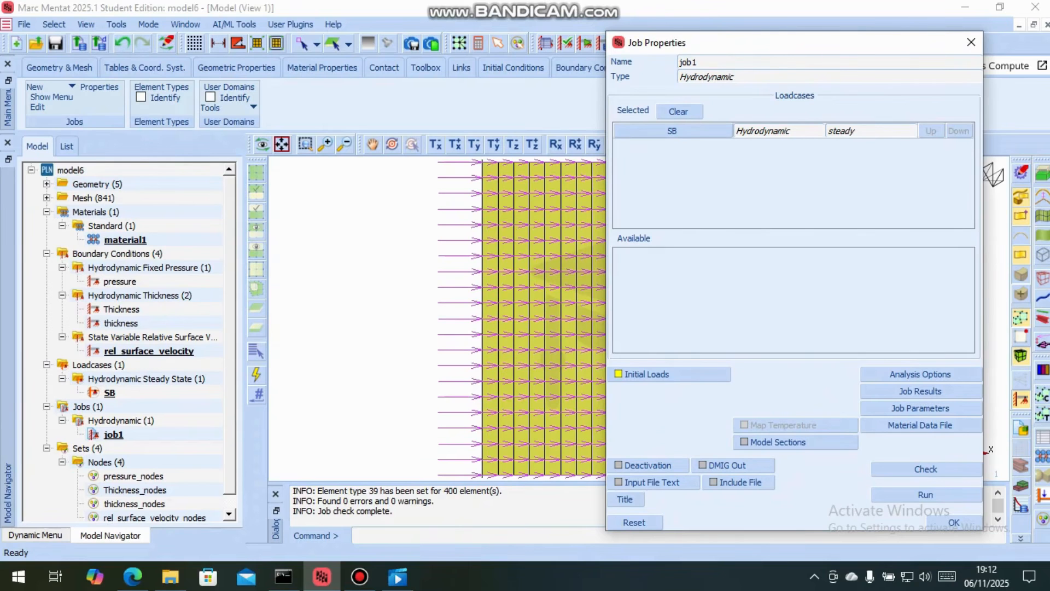
pyautogui.moveTo(789, 41); pyautogui.dragTo(403, 10)
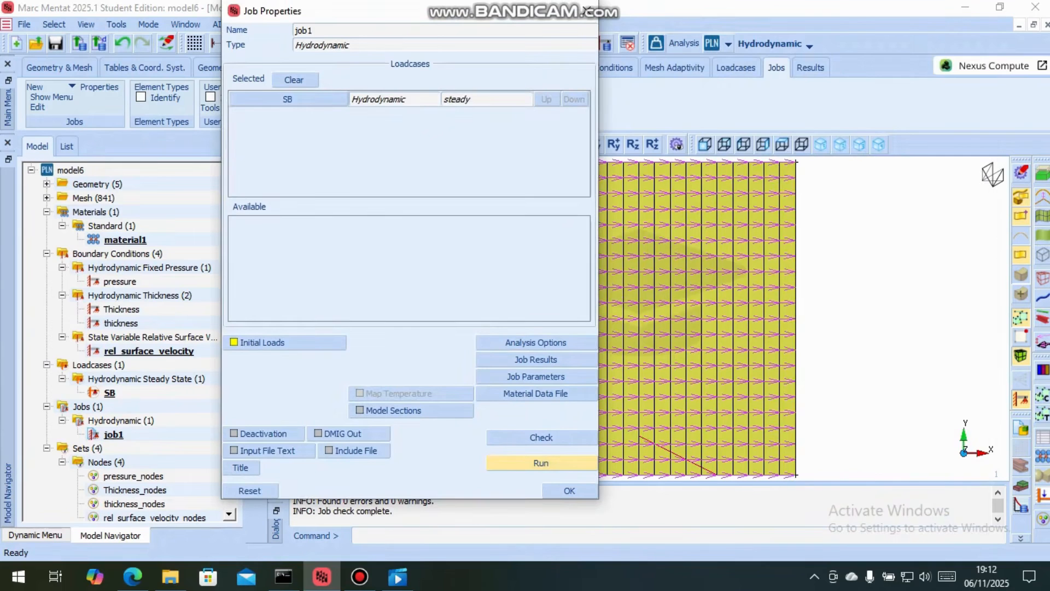
pyautogui.click(540, 462)
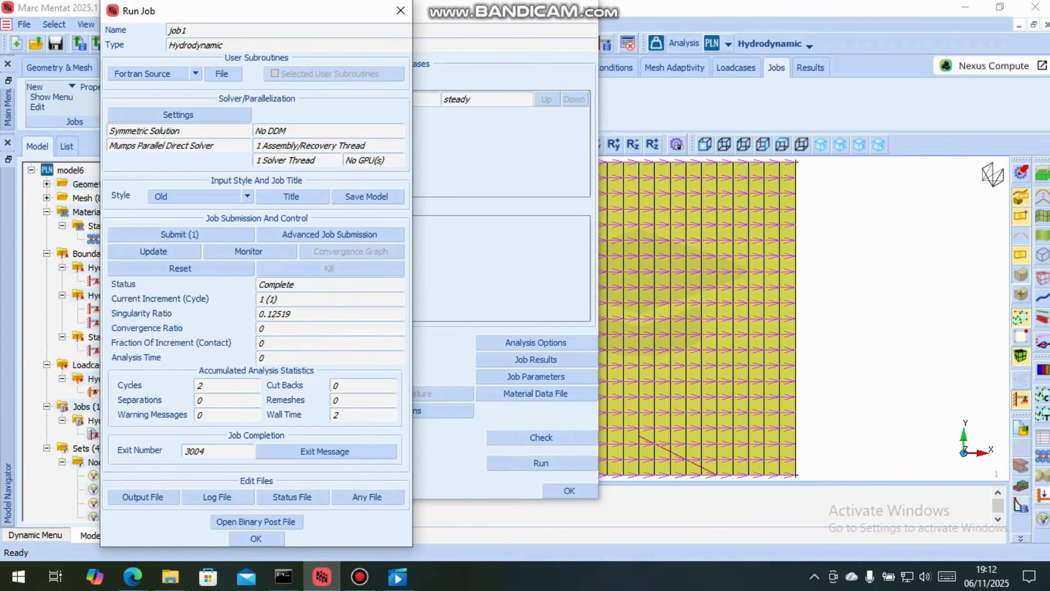
pyautogui.moveTo(259, 13); pyautogui.dragTo(247, 2)
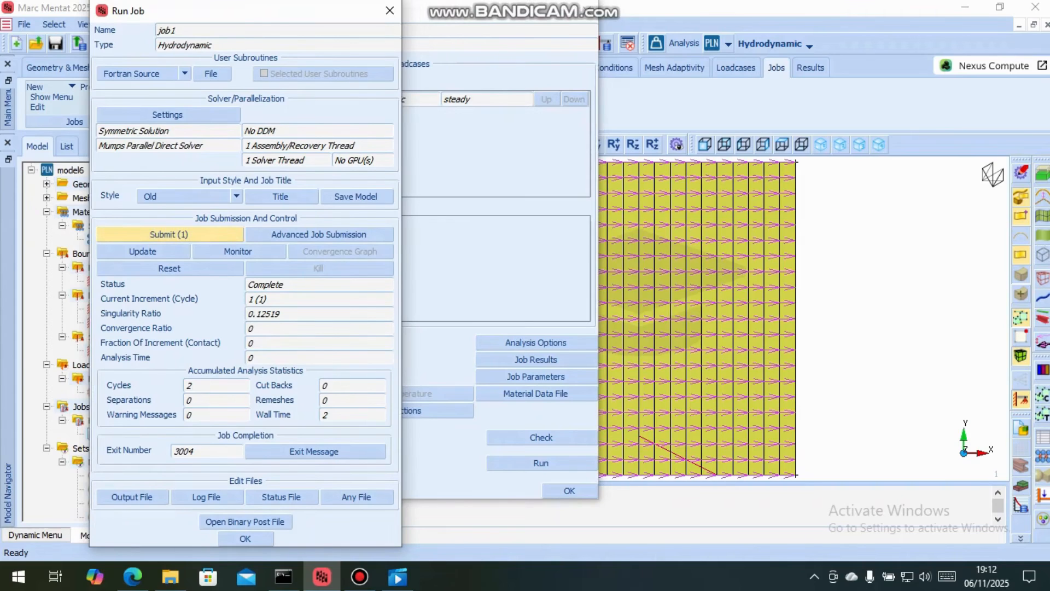
pyautogui.click(170, 235)
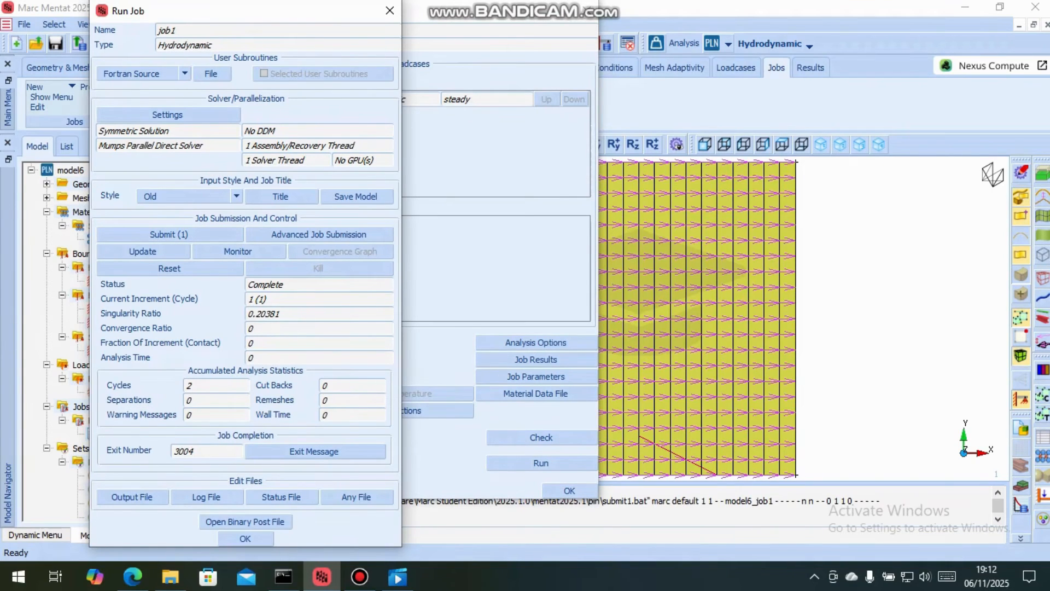
pyautogui.click(315, 451)
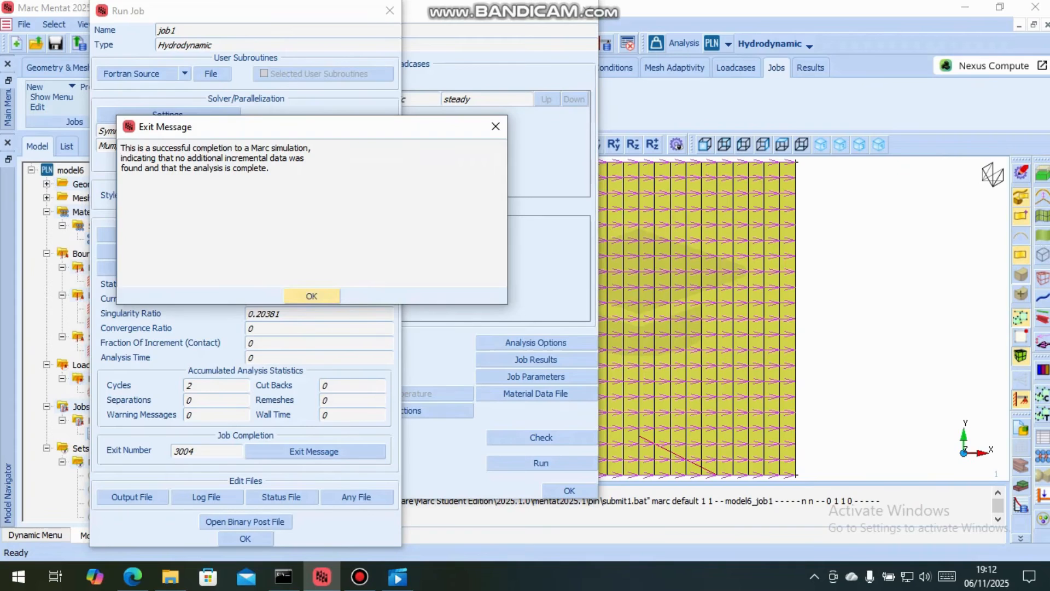
pyautogui.click(312, 296)
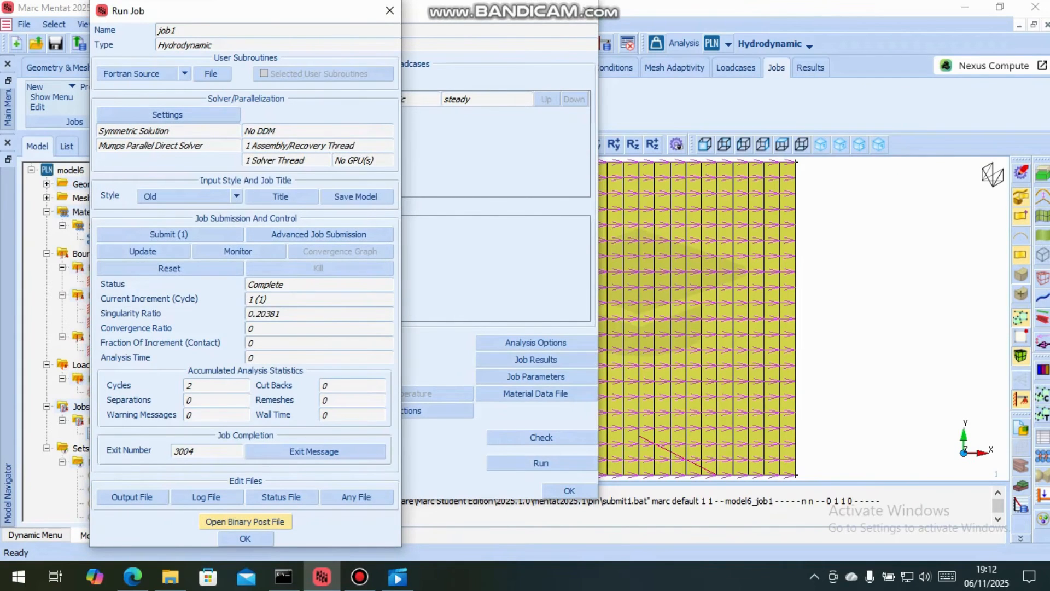
# Open the job's binary post file and display Bearing Pressure as contour bands with the legend uncovered
pyautogui.click(245, 521)
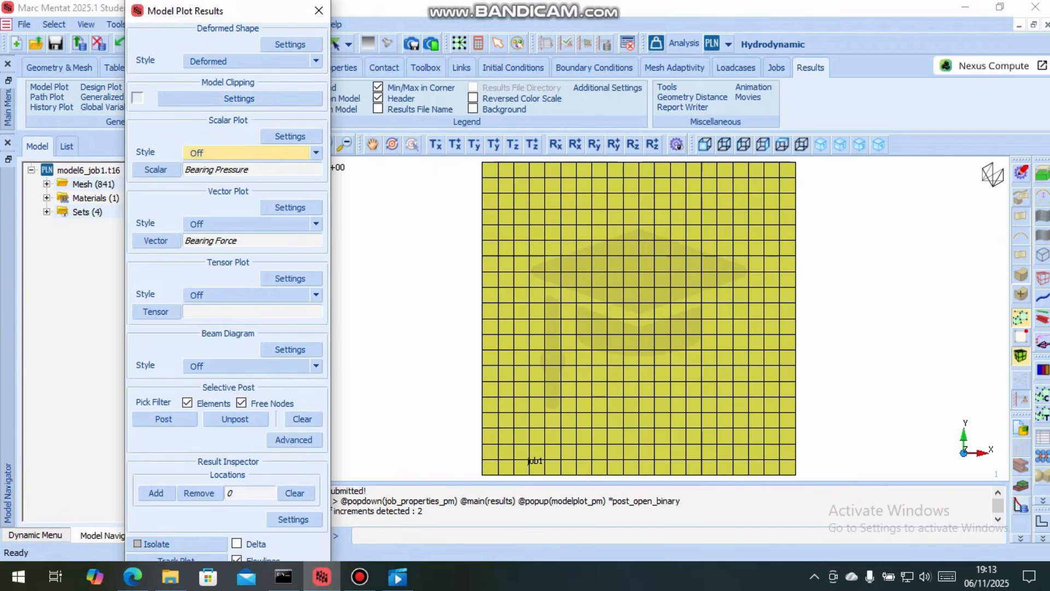
pyautogui.click(246, 152)
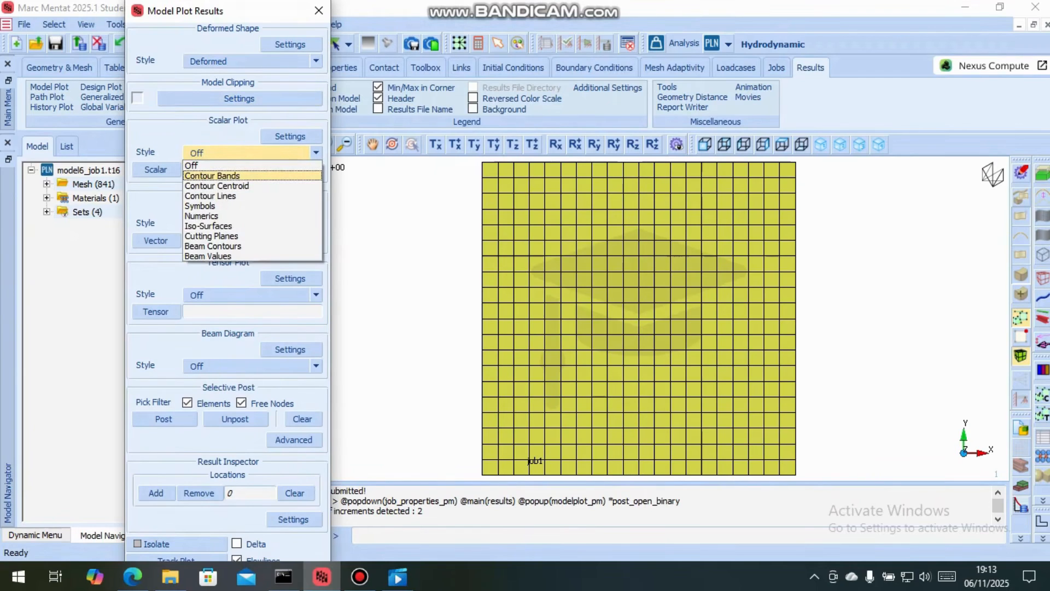
pyautogui.click(212, 175)
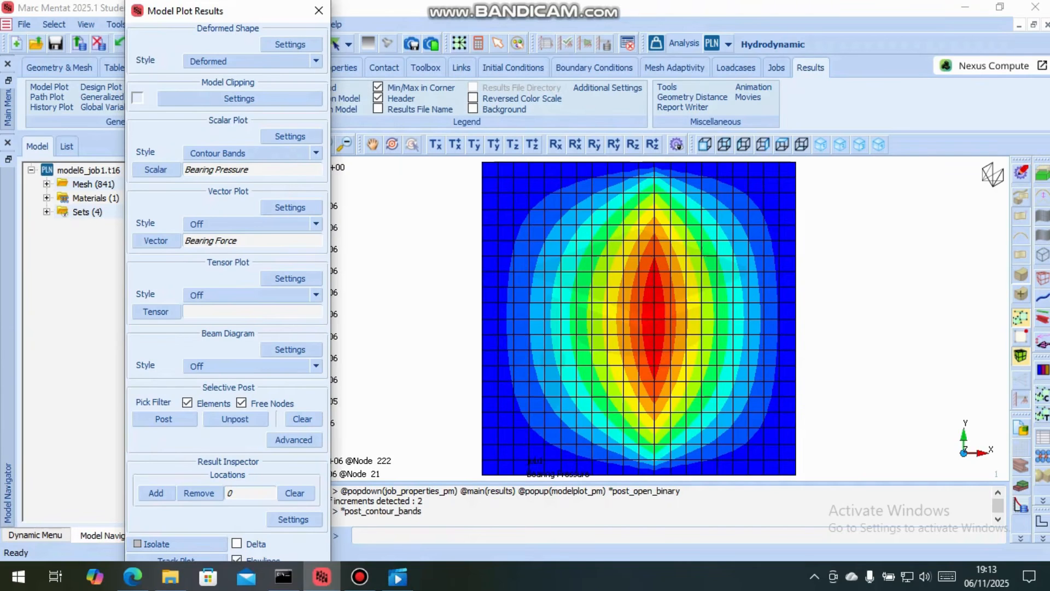
pyautogui.moveTo(244, 13); pyautogui.dragTo(147, 12)
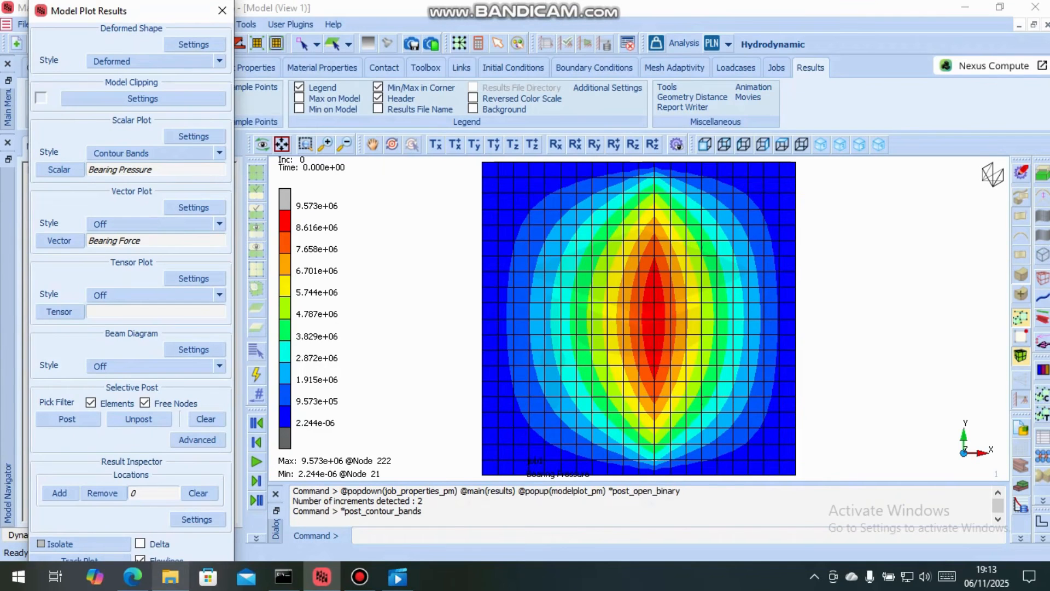
# Review the step bearing problem statement in Edge, return to Marc Mentat and close the model plot settings
pyautogui.click(133, 576)
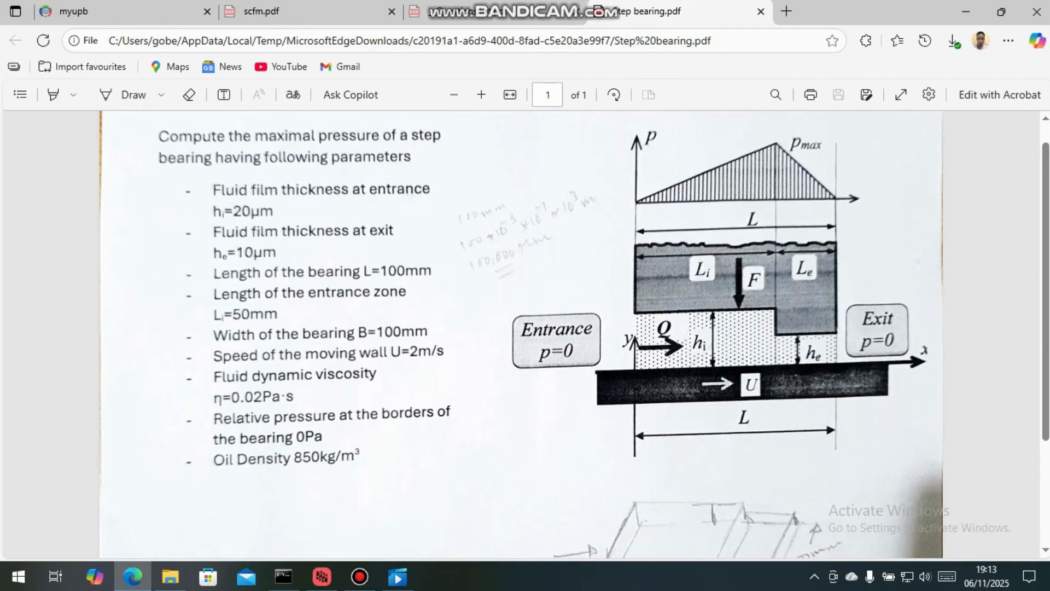
pyautogui.click(322, 576)
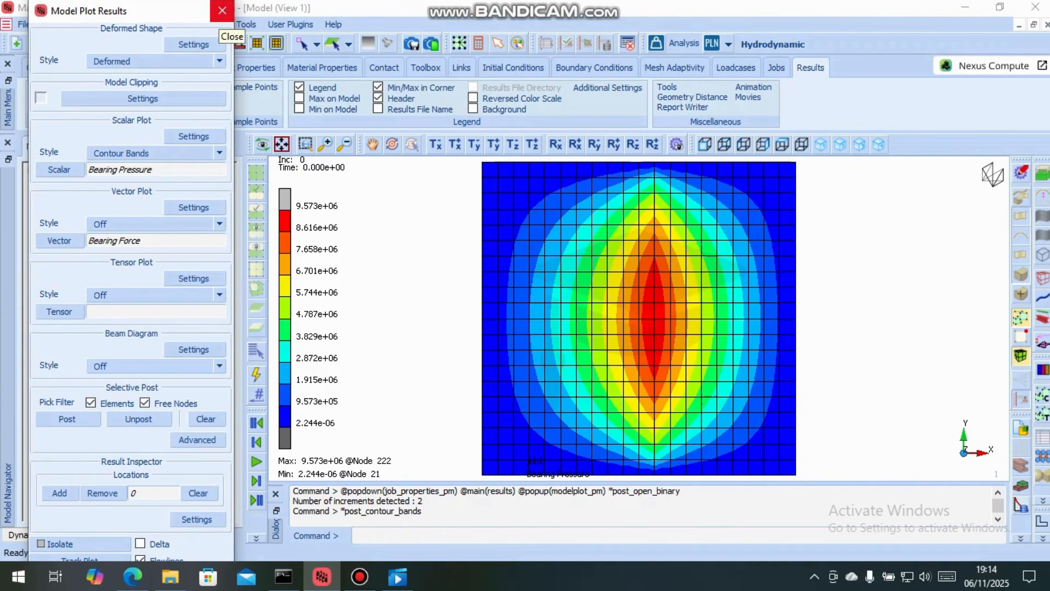
pyautogui.click(222, 11)
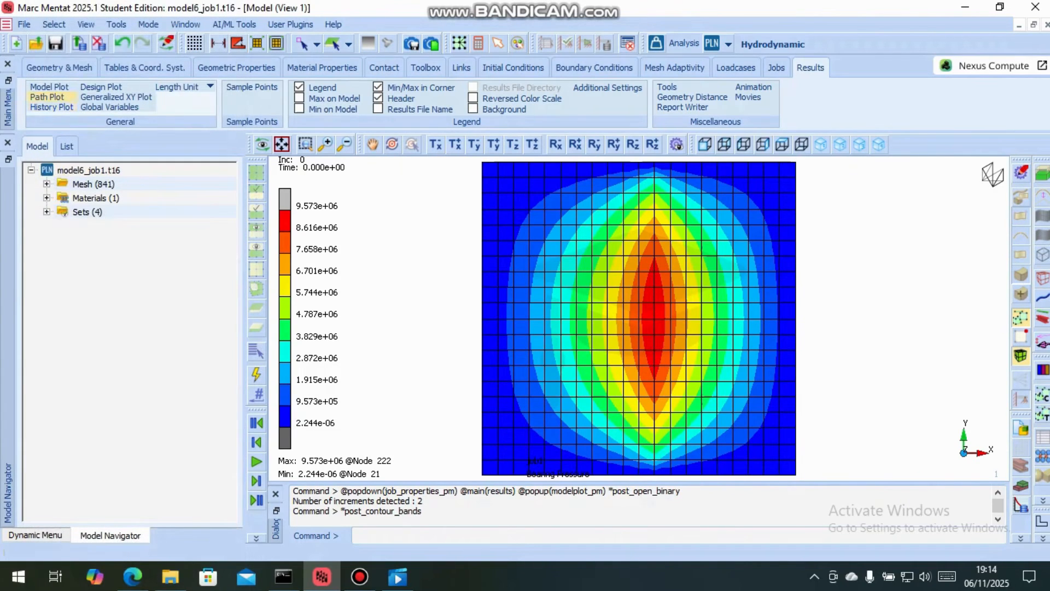
# Define a path-plot node path straight across the bearing near mid-height, from node 232 through node 241 to node 252
pyautogui.click(47, 97)
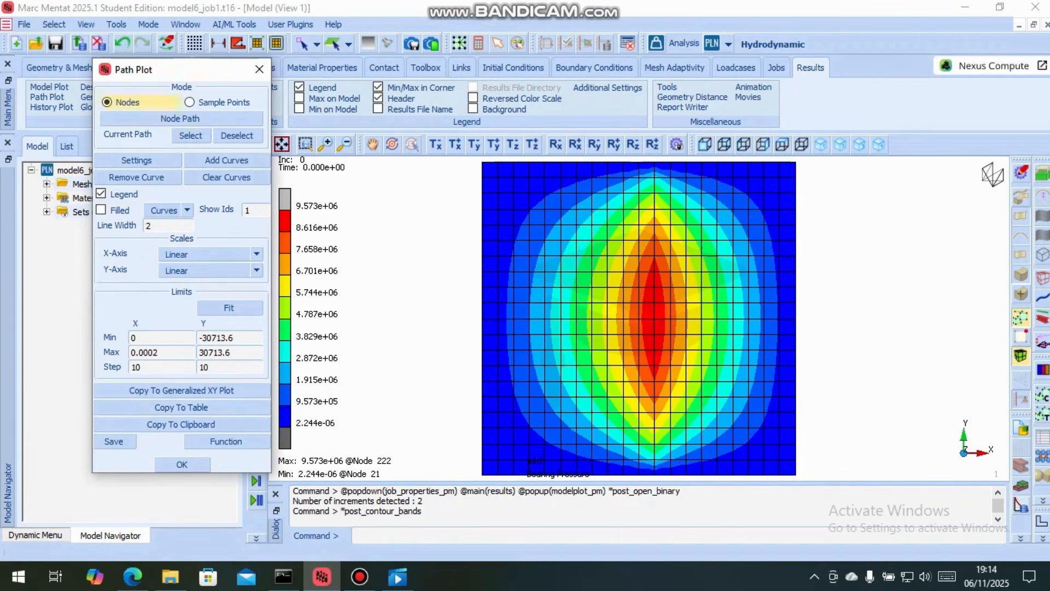
pyautogui.click(181, 118)
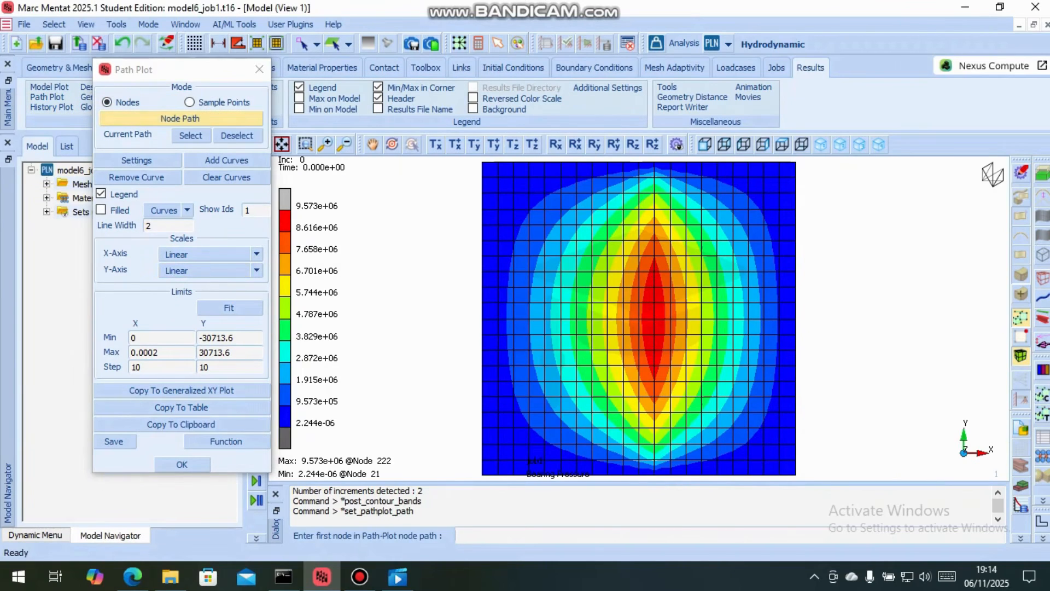
pyautogui.click(190, 136)
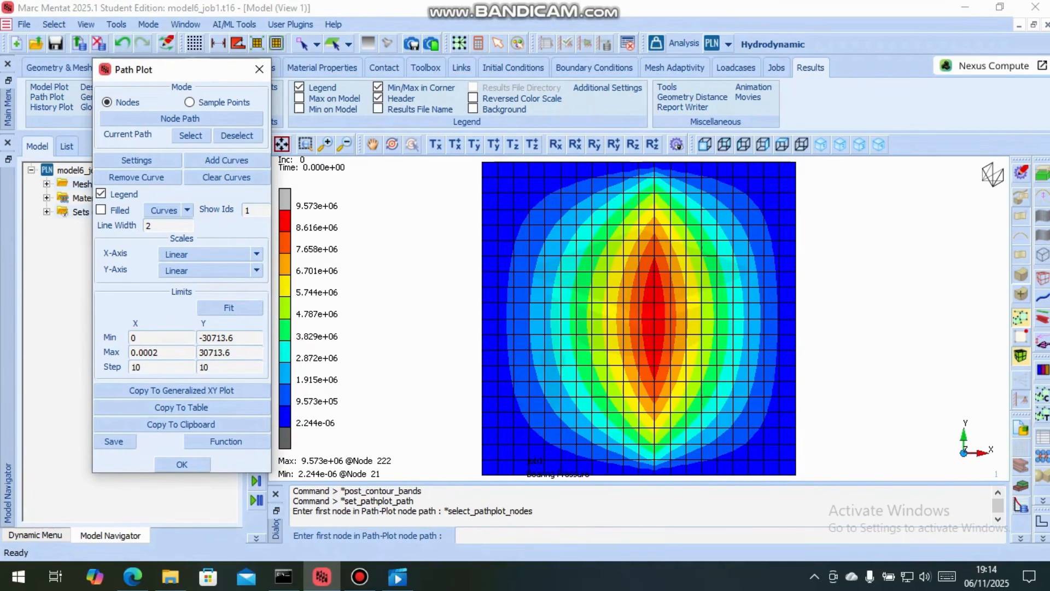
pyautogui.click(481, 302)
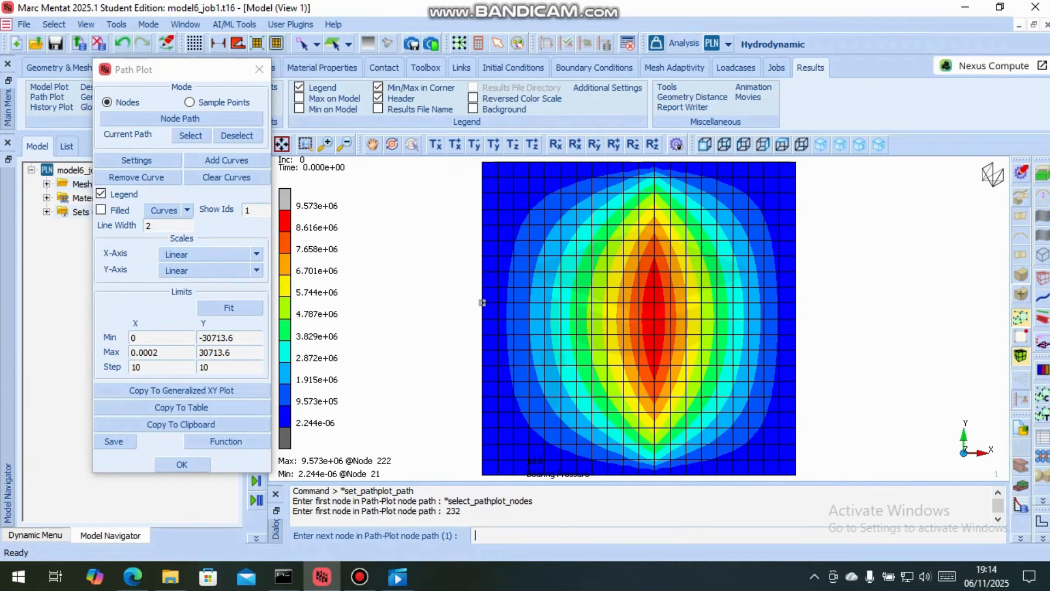
pyautogui.click(624, 303)
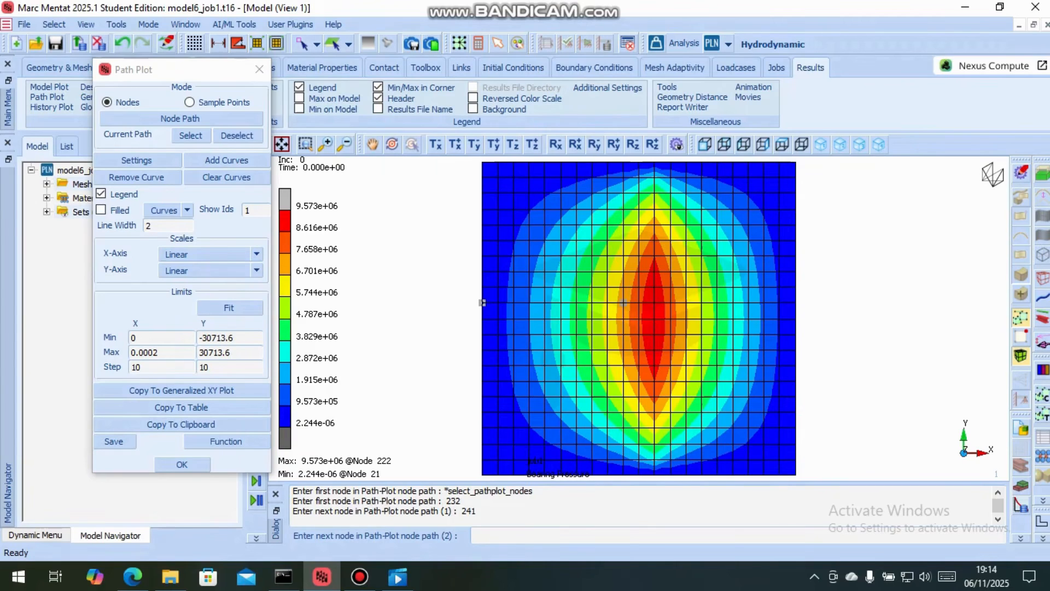
pyautogui.click(796, 303)
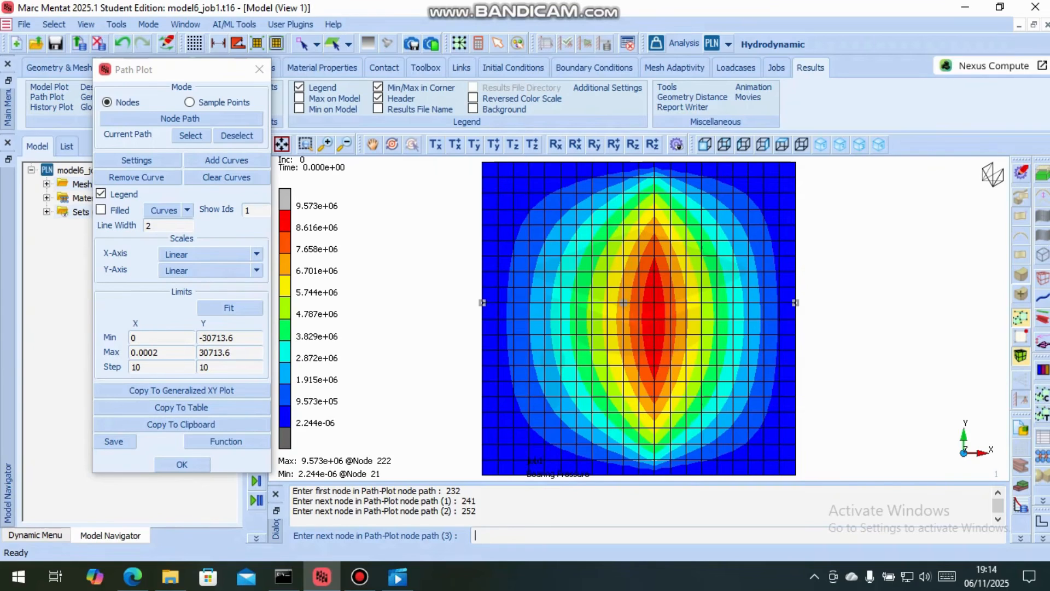
pyautogui.rightClick(702, 247)
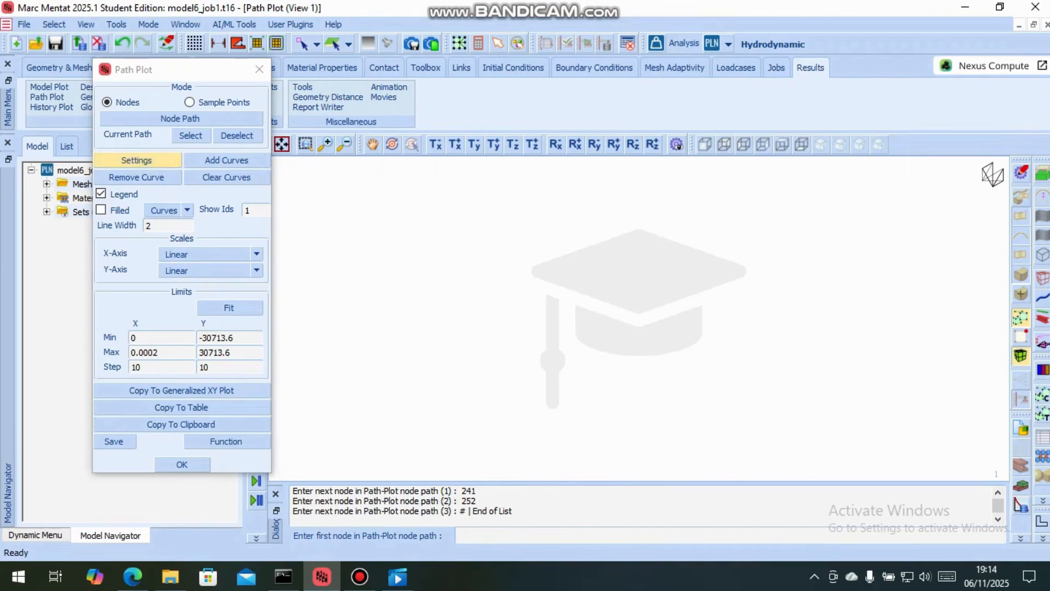
# Add a path curve with Arc Length on X and Bearing Pressure on Y, and fit the plot limits to it
pyautogui.click(226, 159)
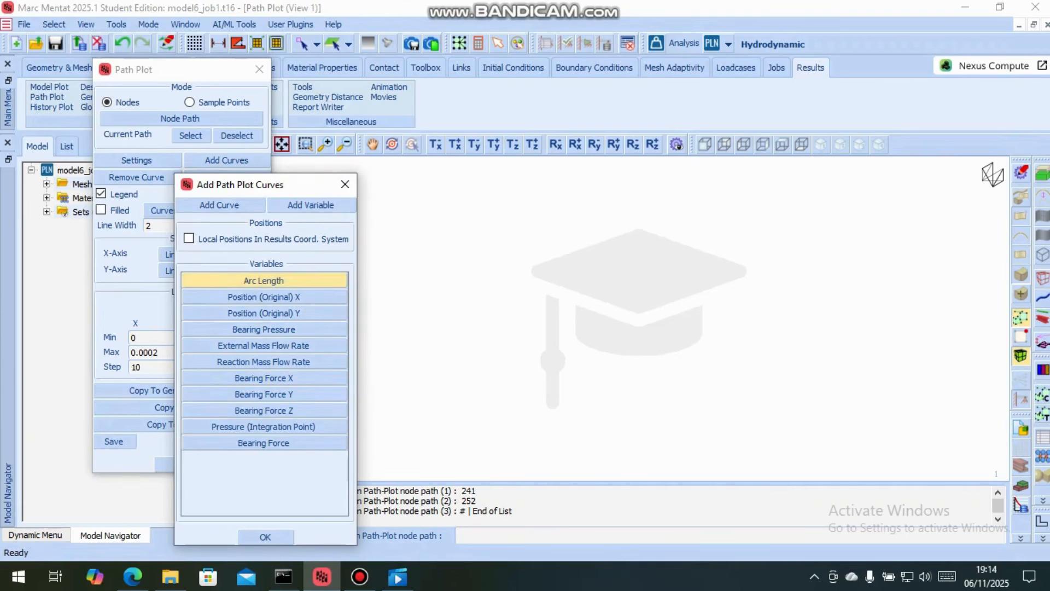
pyautogui.click(264, 280)
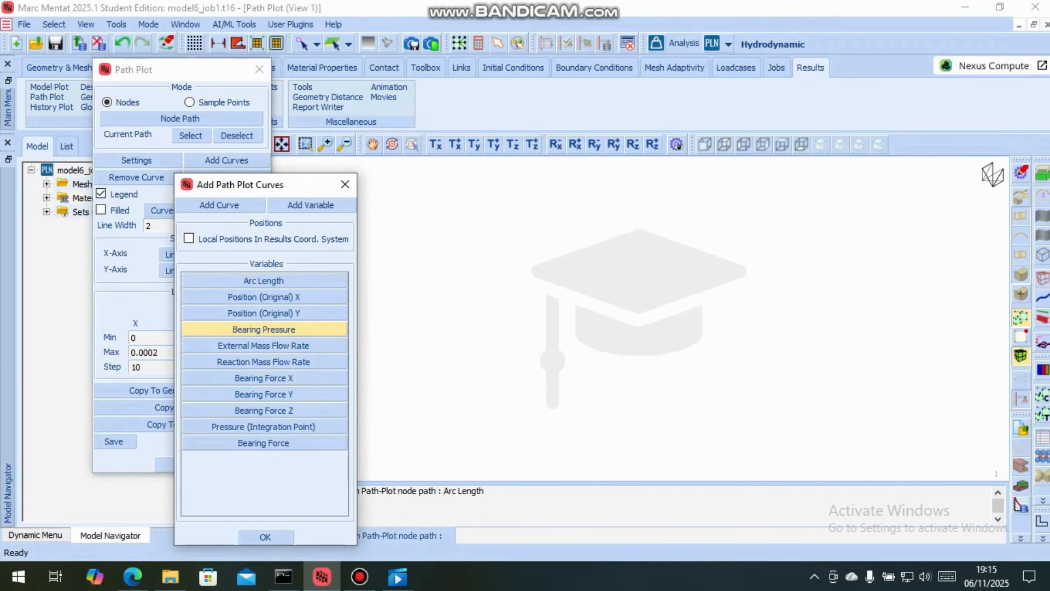
pyautogui.click(264, 329)
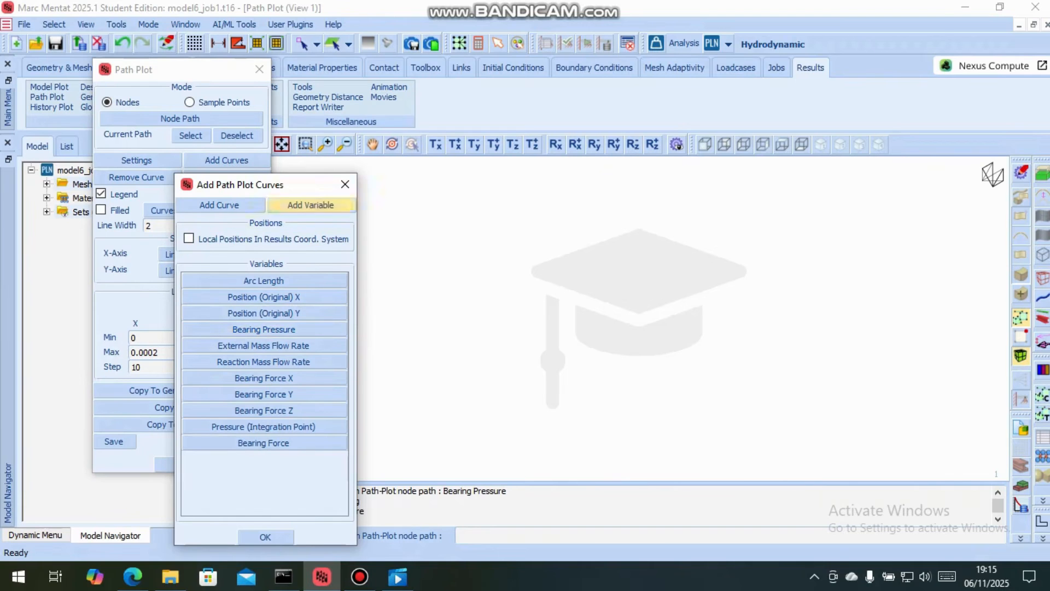
pyautogui.moveTo(280, 185); pyautogui.dragTo(255, 126)
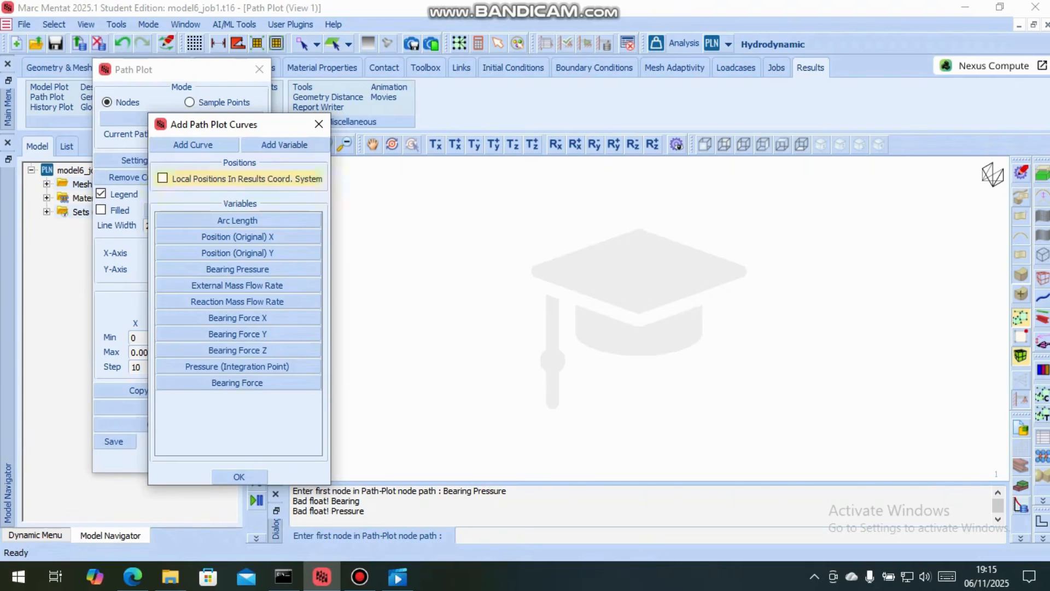
pyautogui.click(193, 145)
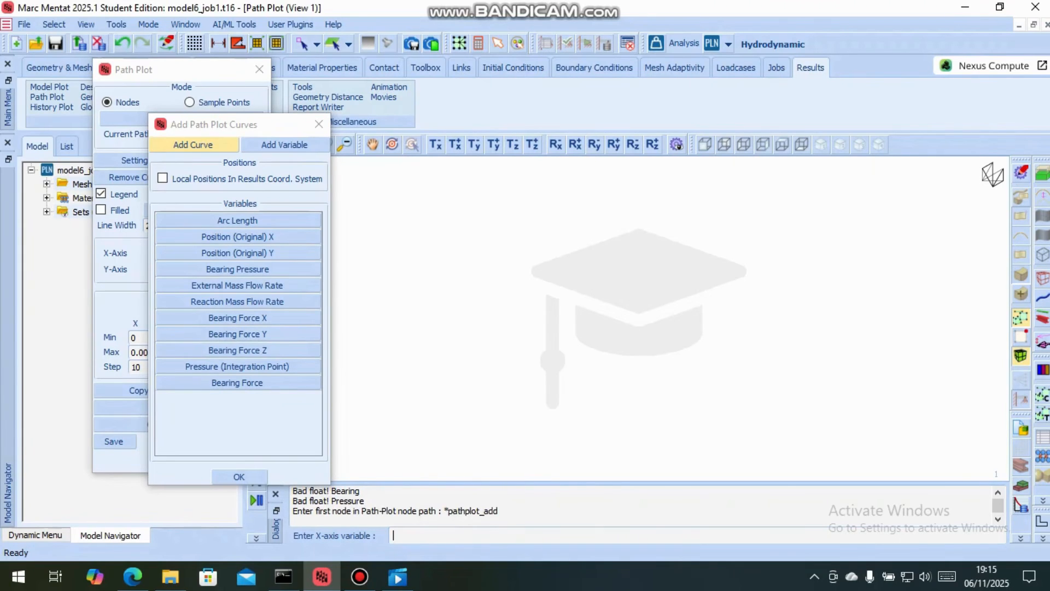
pyautogui.click(237, 220)
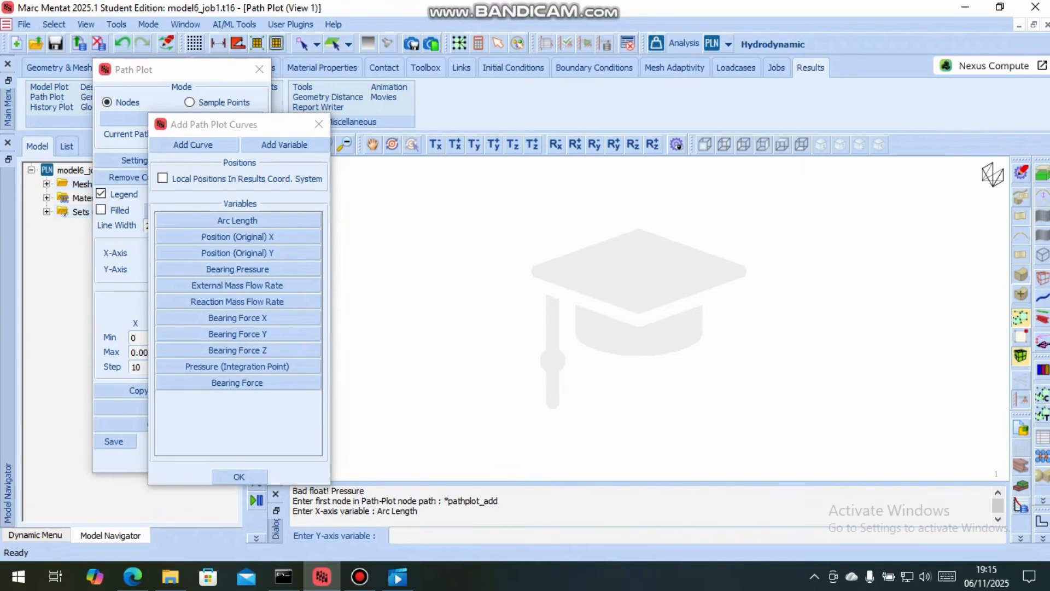
pyautogui.click(238, 269)
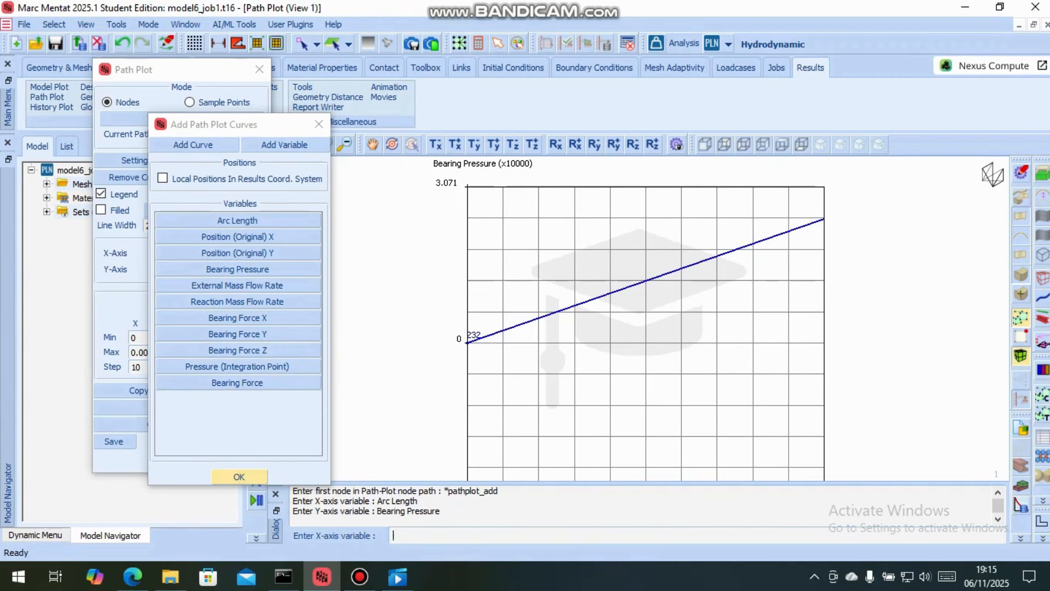
pyautogui.click(239, 477)
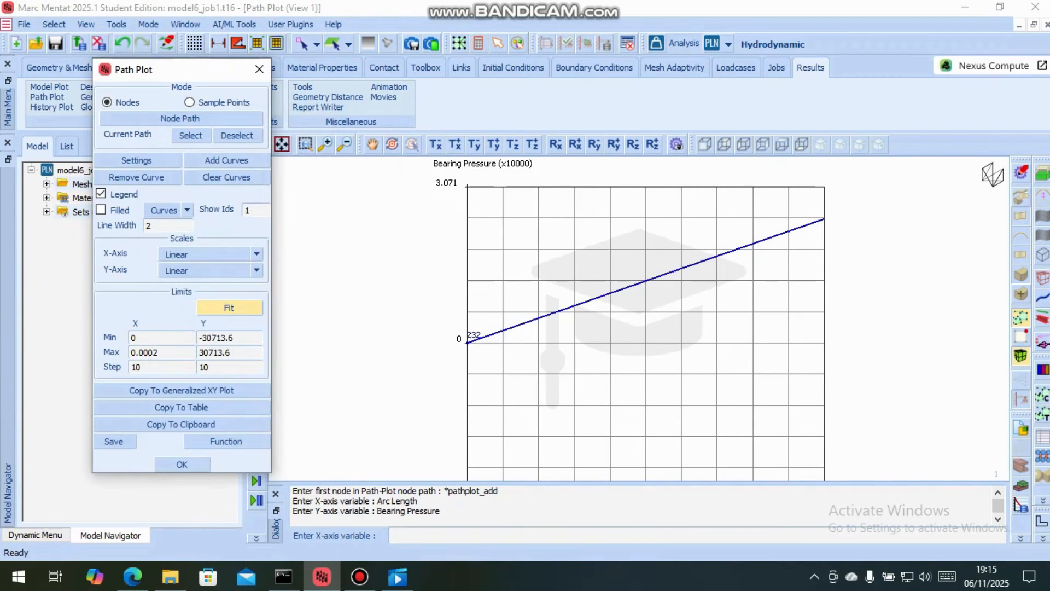
pyautogui.click(229, 308)
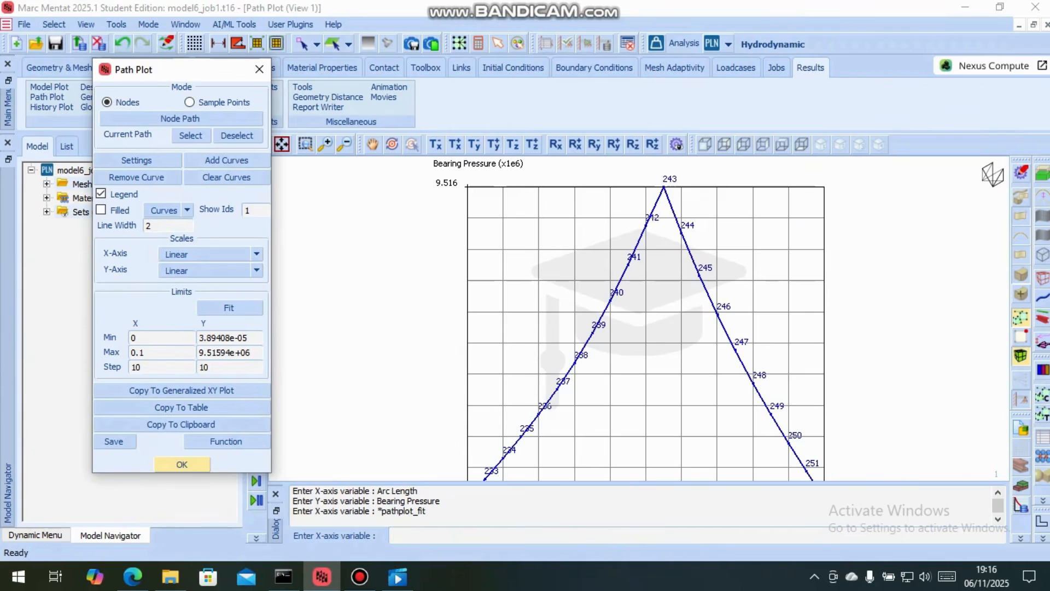
pyautogui.click(182, 464)
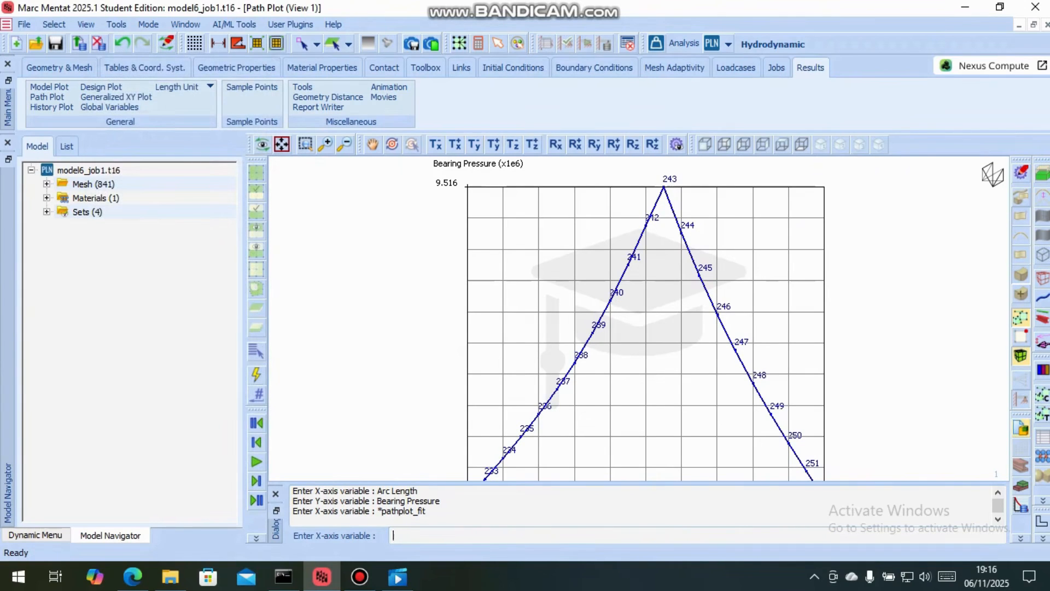
# Return to the model's pressure contour view and compare it with the step bearing problem statement in Edge
pyautogui.click(1020, 429)
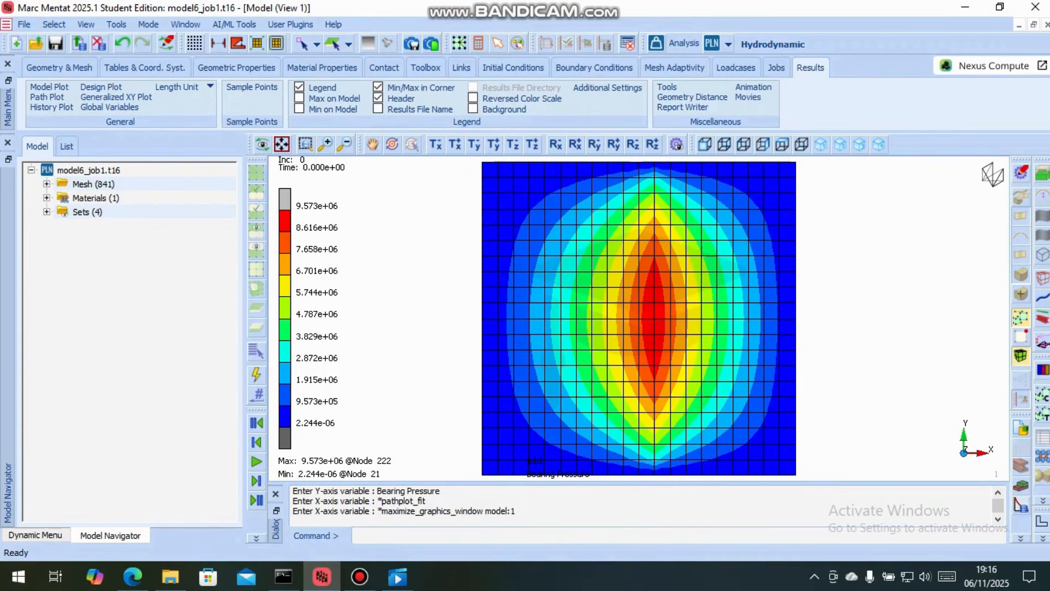
pyautogui.click(133, 576)
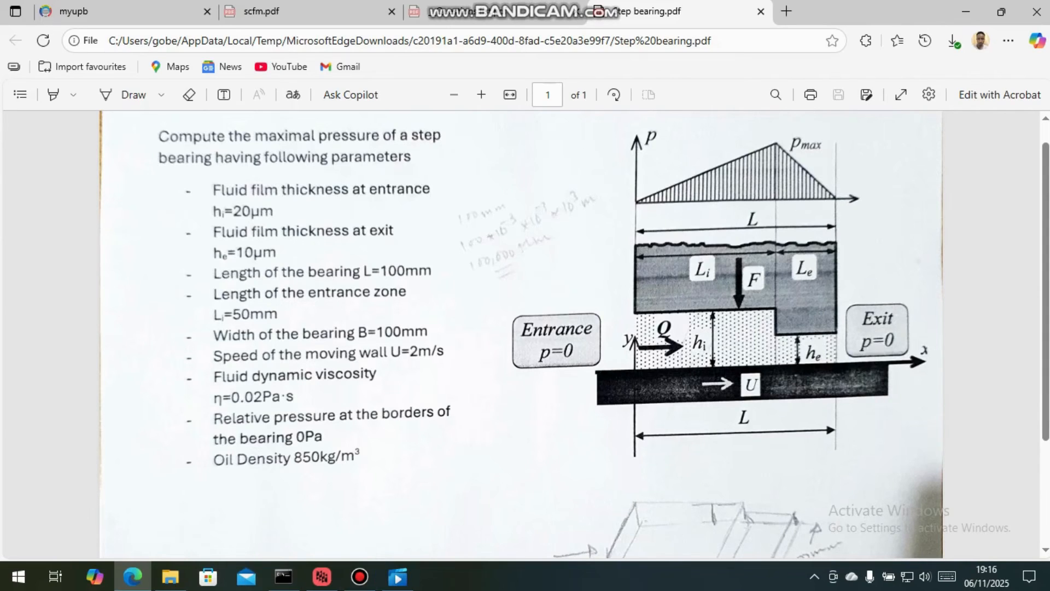
pyautogui.click(322, 576)
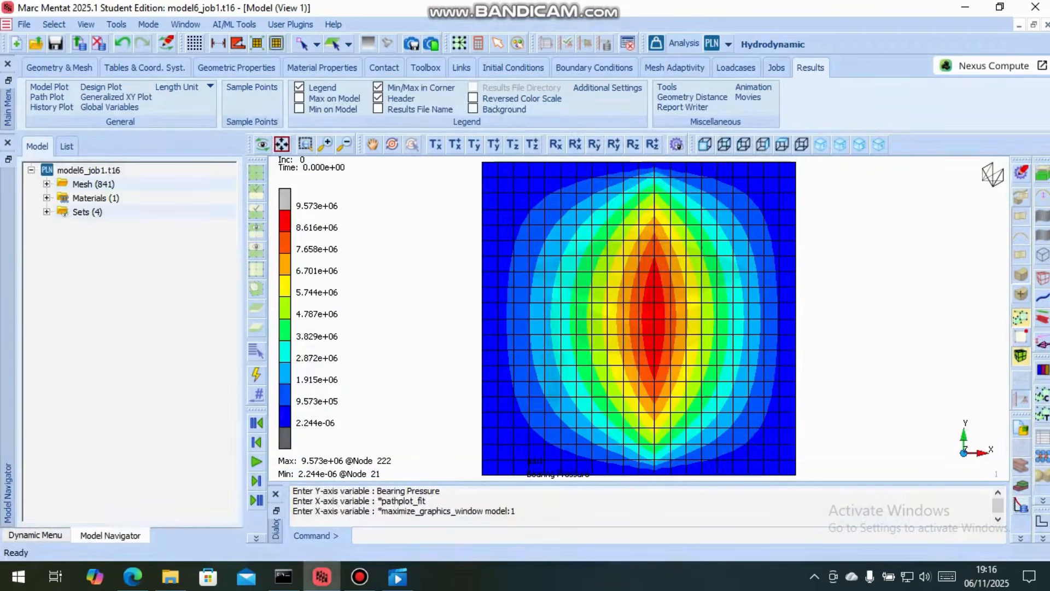